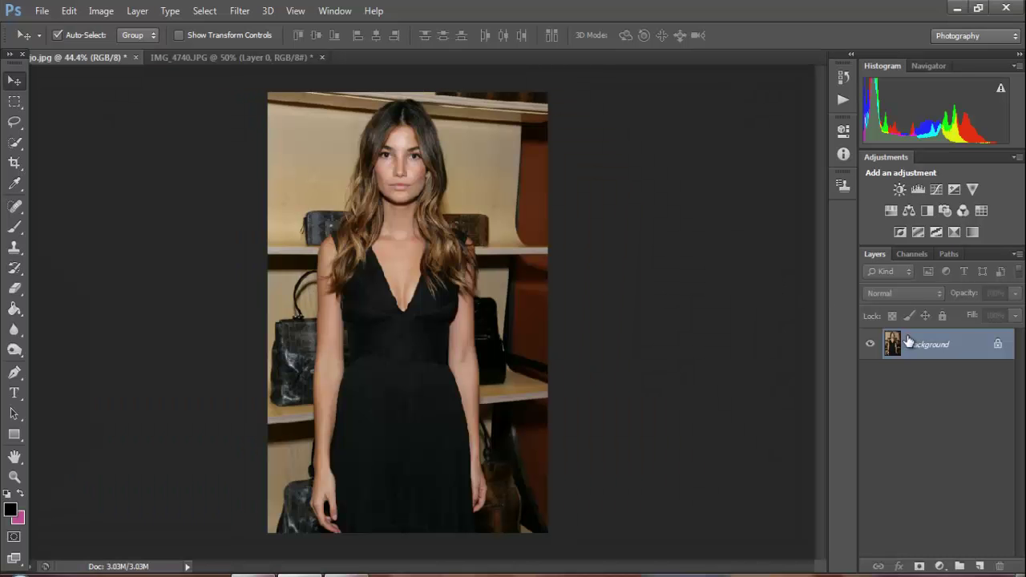
# Duplicate the woman's Background photo onto Layer 1 with Ctrl+J
pyautogui.hotkey('ctrl', 'j')
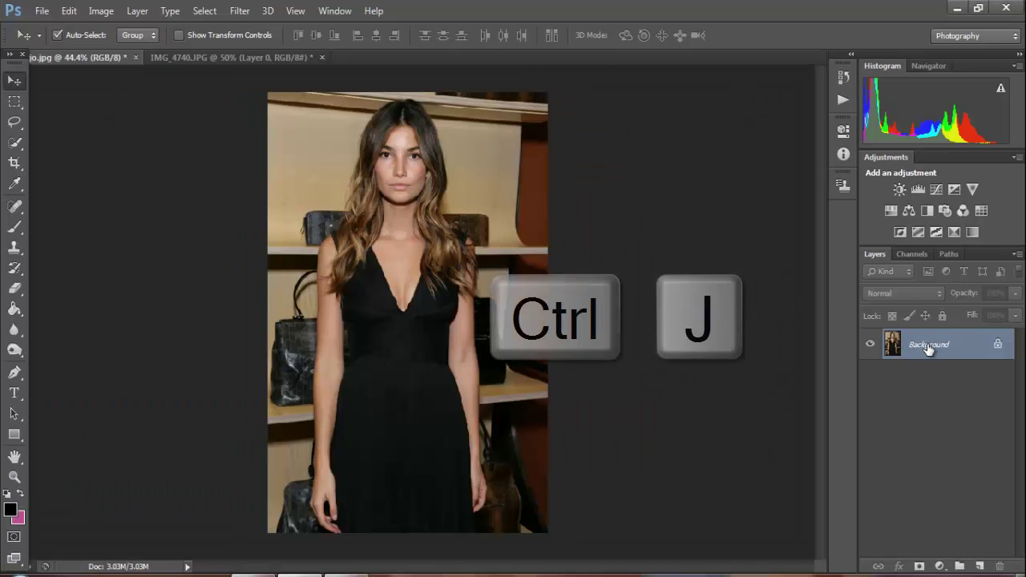
pyautogui.hotkey('ctrl', 'j')
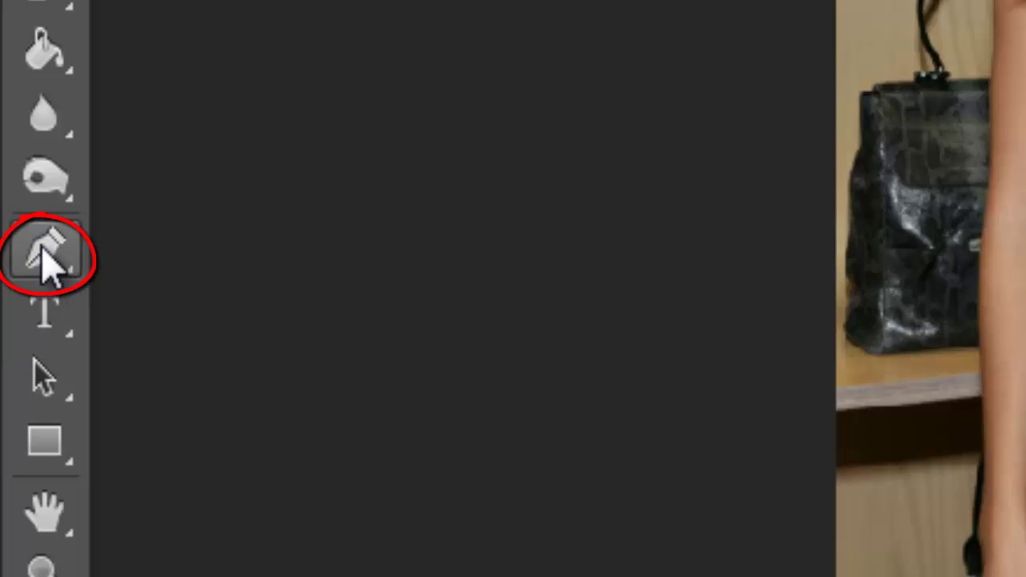
# With the Pen tool, place anchor points up the woman's left arm to beside her head
pyautogui.click(38, 247)
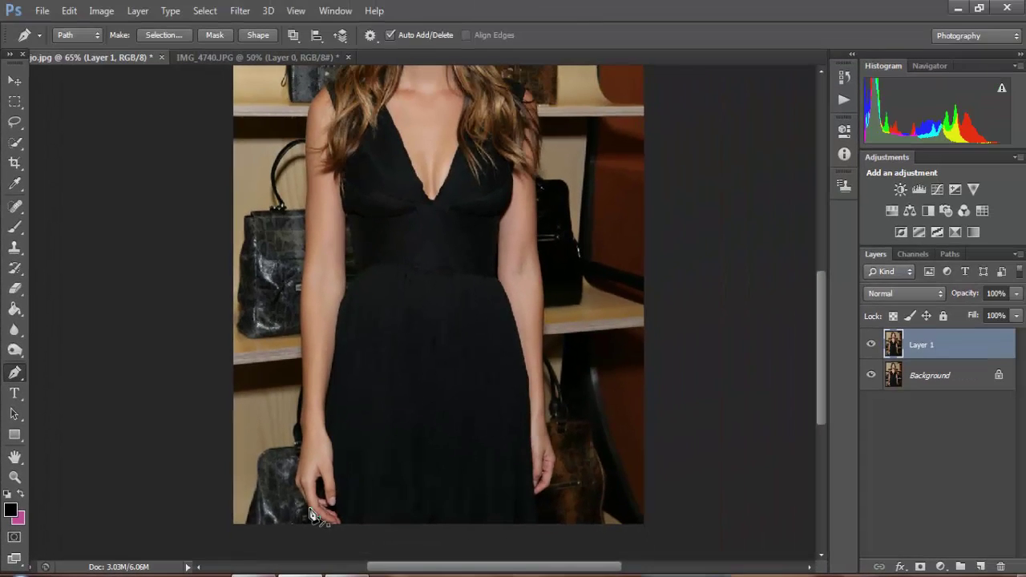
pyautogui.click(302, 434)
pyautogui.click(301, 406)
pyautogui.click(301, 376)
pyautogui.click(300, 315)
pyautogui.click(300, 286)
pyautogui.click(308, 234)
pyautogui.scroll(3, 308, 238)
pyautogui.click(304, 255)
pyautogui.click(310, 193)
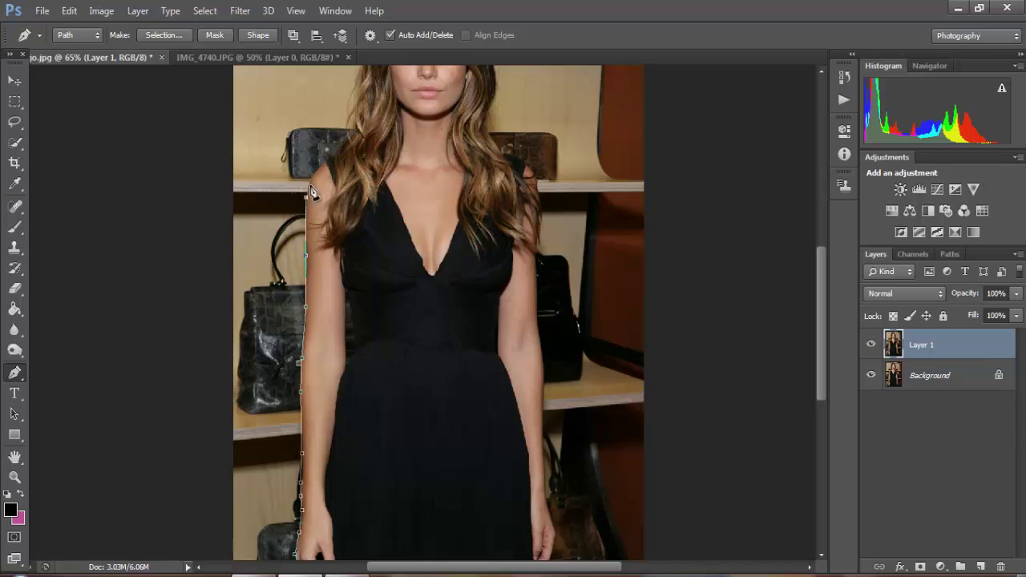
pyautogui.click(353, 136)
# Extend the path over the top of her head and down the hair and right arm
pyautogui.scroll(4, 364, 128)
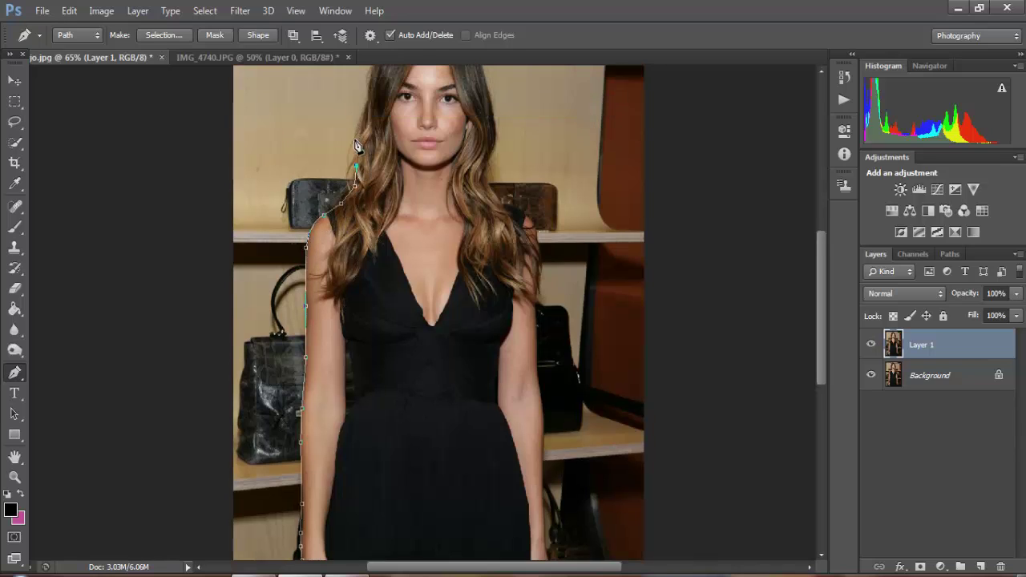
pyautogui.click(441, 67)
pyautogui.click(460, 77)
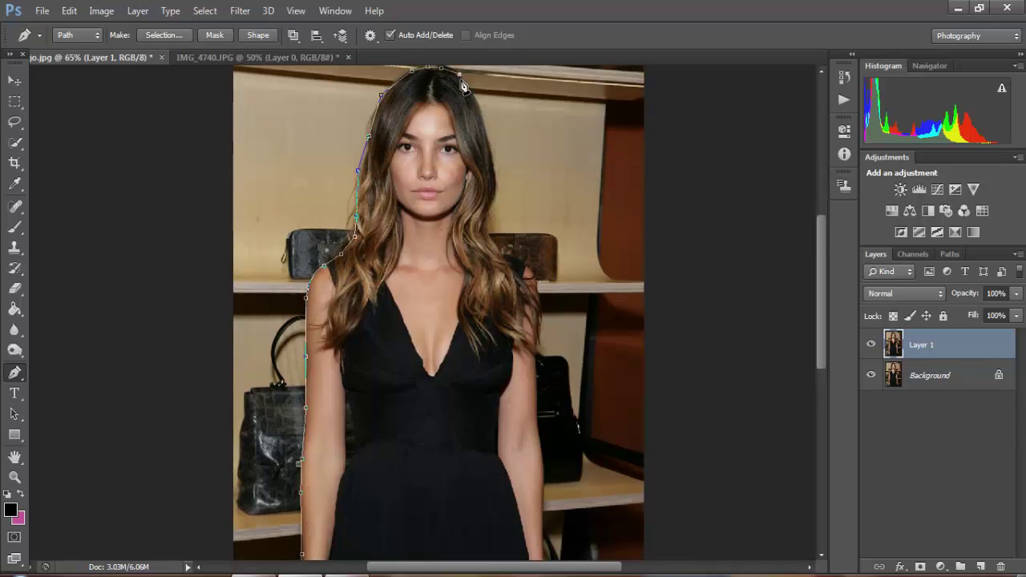
pyautogui.click(496, 167)
pyautogui.click(487, 202)
pyautogui.click(490, 238)
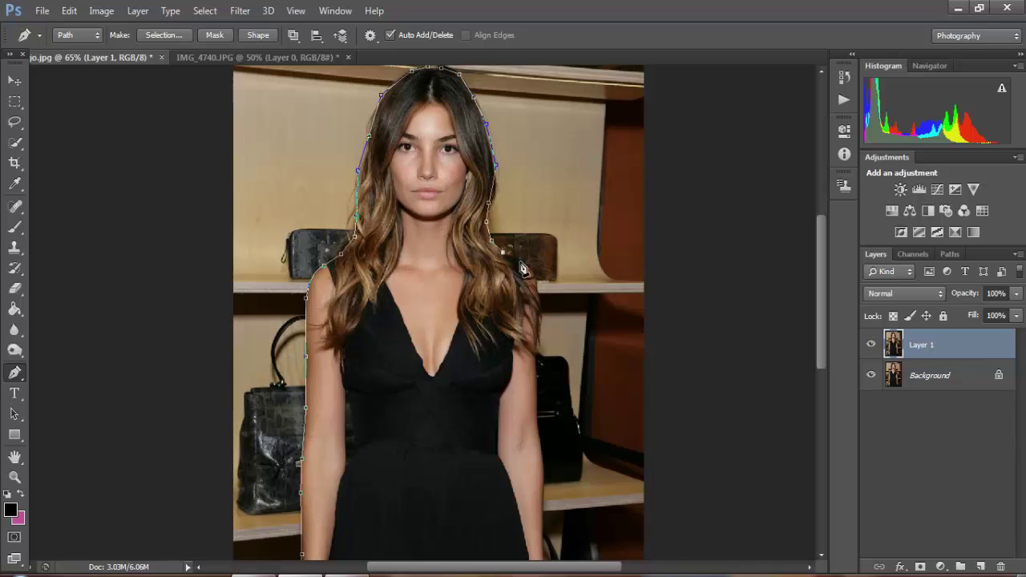
pyautogui.click(539, 312)
pyautogui.click(535, 344)
pyautogui.click(534, 382)
pyautogui.click(537, 420)
pyautogui.click(541, 445)
# Continue the path around the right hand and bottom edge, closing it at the start
pyautogui.scroll(-4, 542, 456)
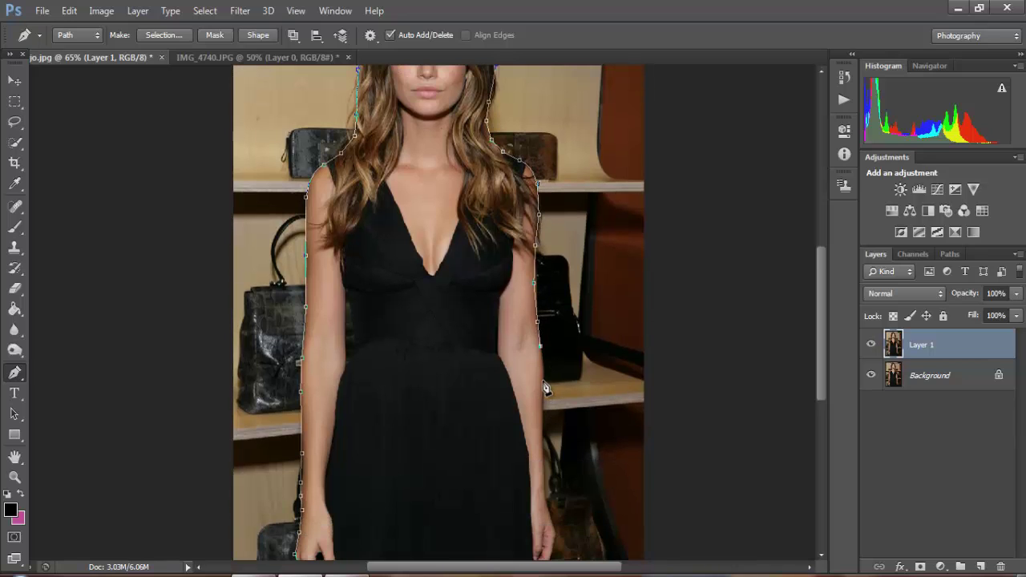
pyautogui.click(542, 365)
pyautogui.click(542, 397)
pyautogui.click(541, 432)
pyautogui.click(542, 461)
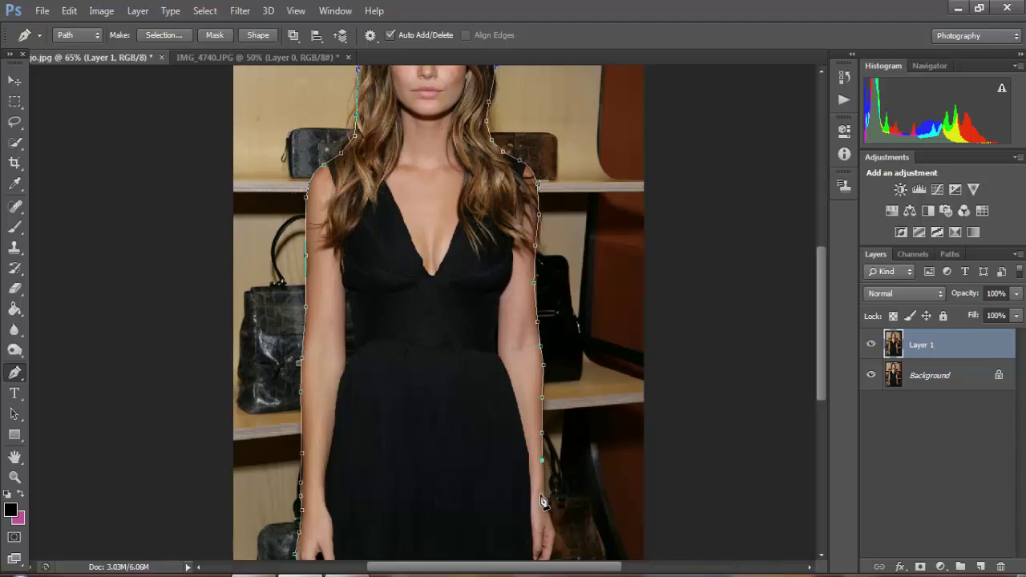
pyautogui.scroll(-3, 554, 522)
pyautogui.click(551, 458)
pyautogui.click(546, 501)
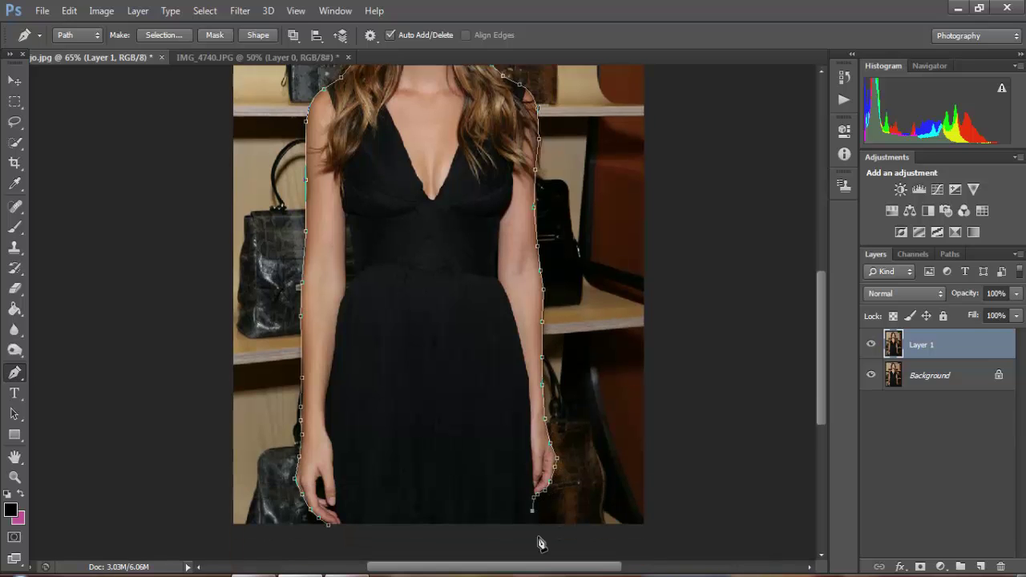
pyautogui.scroll(-3, 535, 521)
pyautogui.click(513, 499)
pyautogui.click(401, 498)
pyautogui.click(328, 475)
# Outline the gap between the left arm and body as a closed path
pyautogui.scroll(1, 385, 339)
pyautogui.scroll(5, 385, 339)
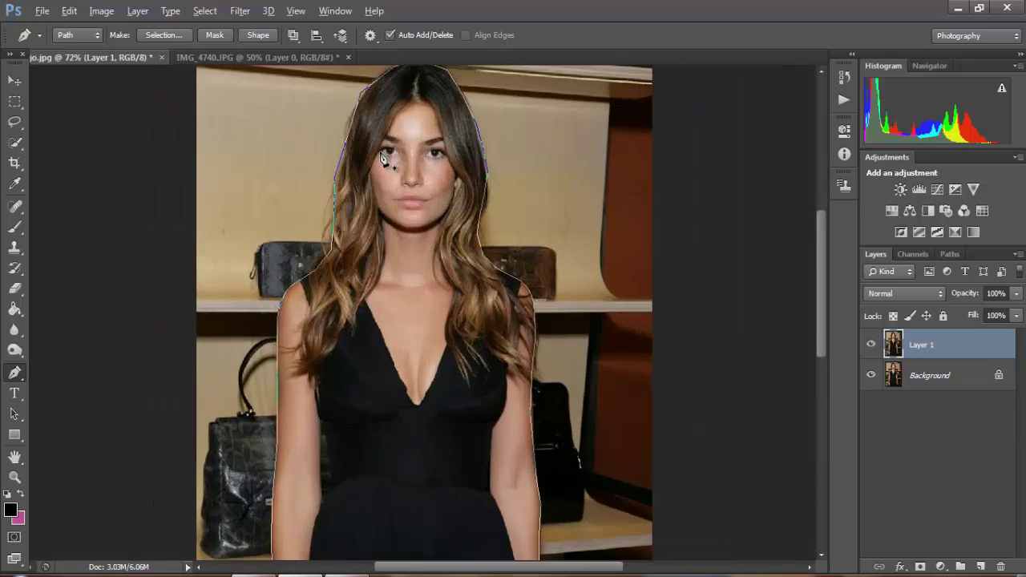
pyautogui.scroll(1, 318, 465)
pyautogui.click(290, 391)
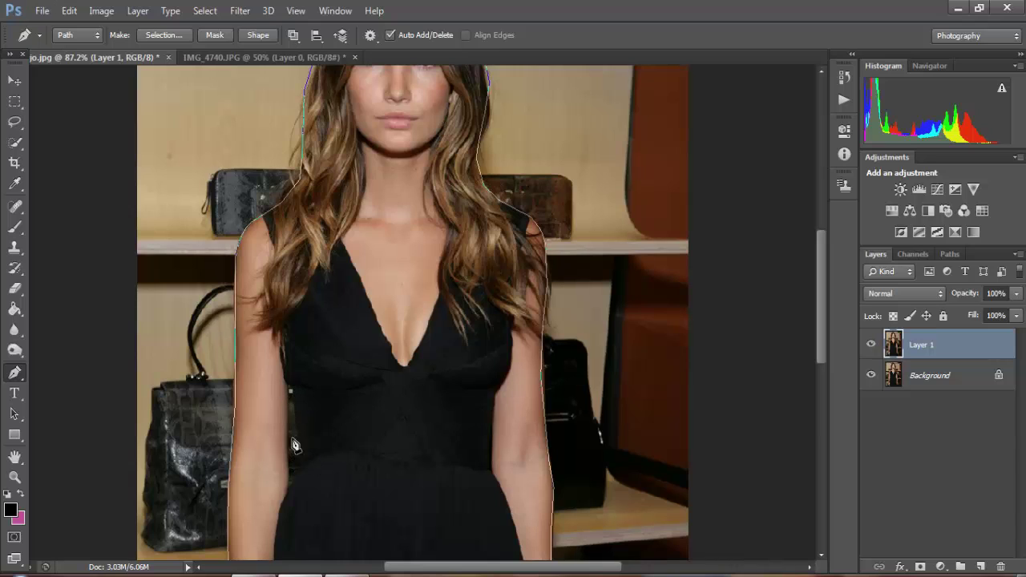
pyautogui.click(287, 446)
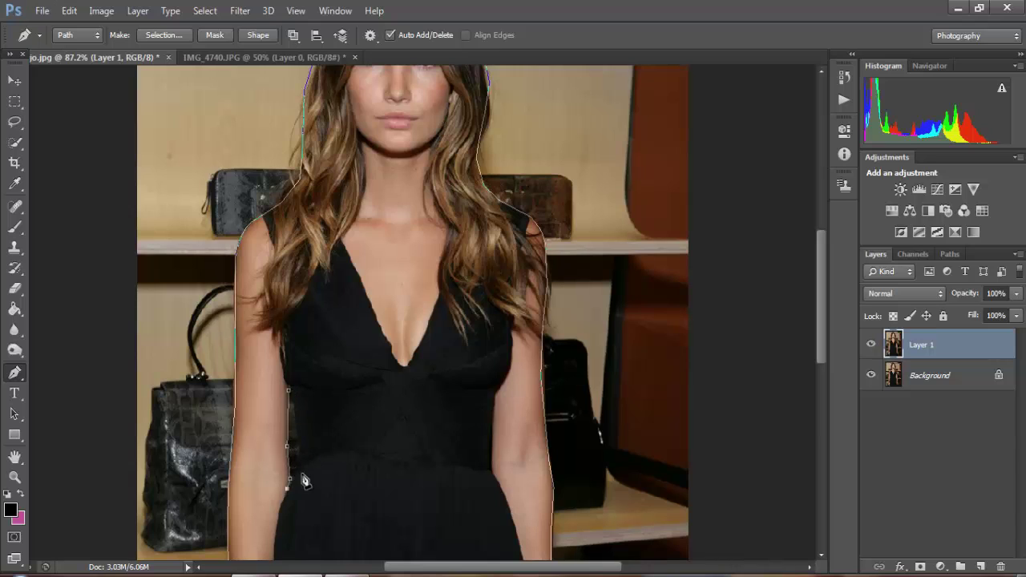
pyautogui.click(288, 392)
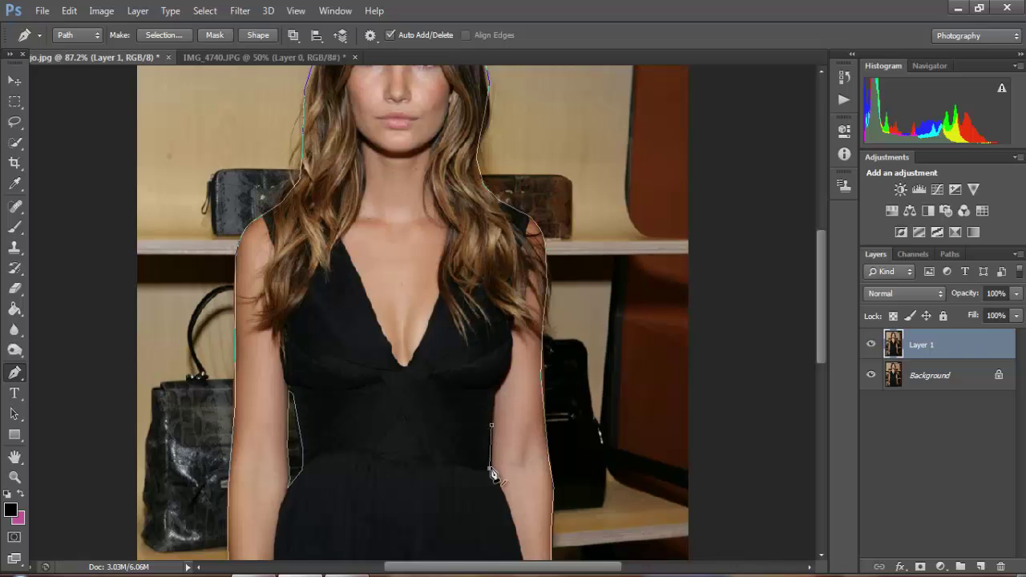
# Outline and reshape the gap between the right arm and waist
pyautogui.scroll(3, 492, 469)
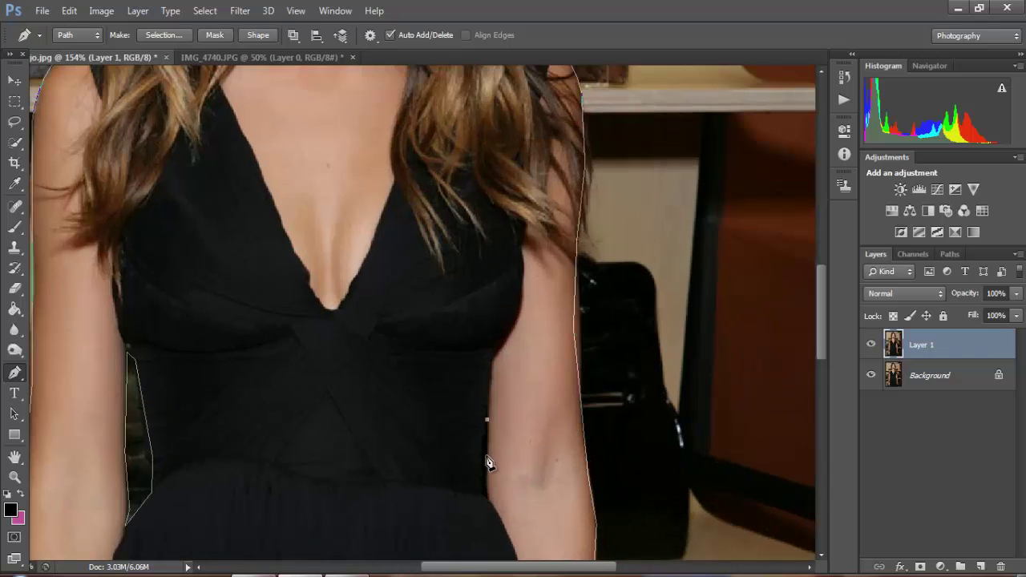
pyautogui.click(487, 455)
pyautogui.click(485, 492)
pyautogui.moveTo(485, 461); pyautogui.dragTo(488, 433)
pyautogui.scroll(-2, 497, 424)
pyautogui.scroll(-2, 501, 416)
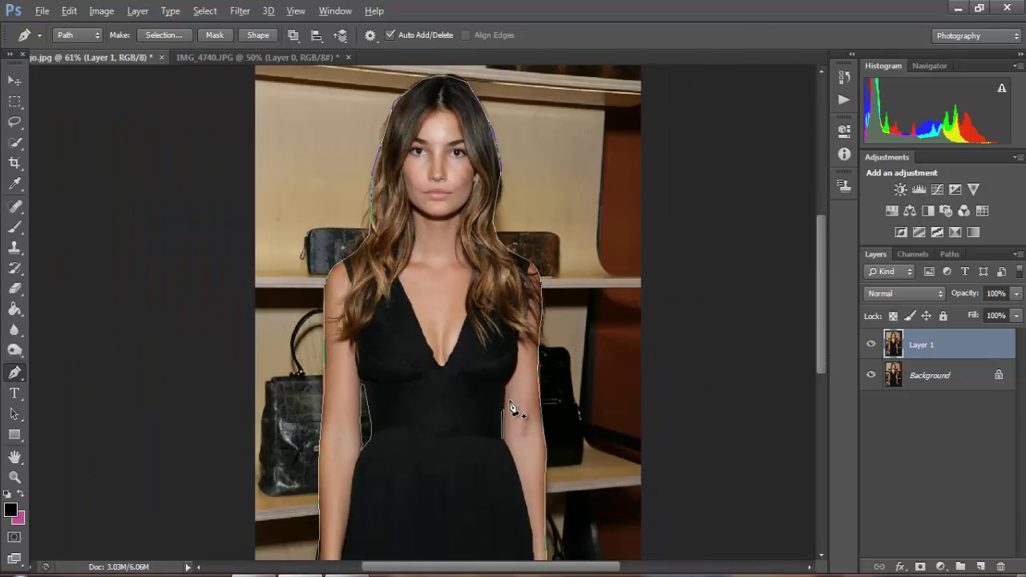
pyautogui.scroll(-2, 505, 411)
pyautogui.scroll(-1, 506, 409)
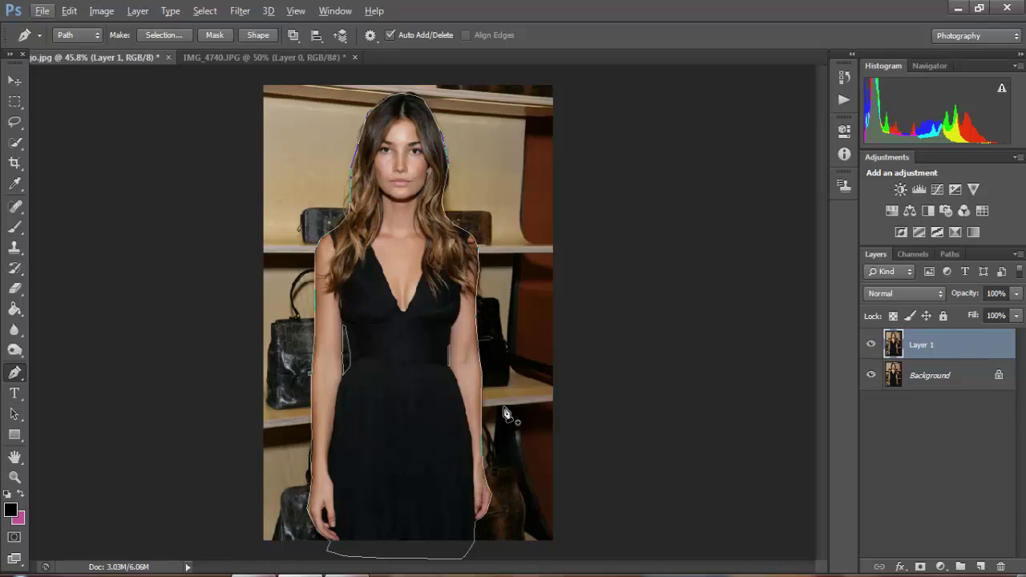
# Turn the path into a selection, copy it to Layer 2, and hide Layer 1 and Background
pyautogui.hotkey('ctrl', 'Return')
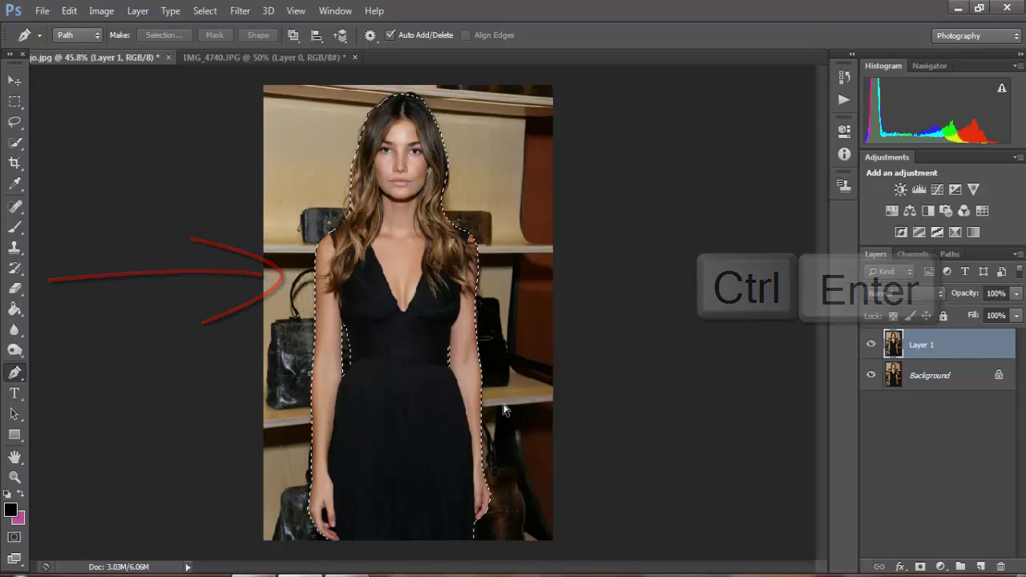
pyautogui.hotkey('ctrl', 'j')
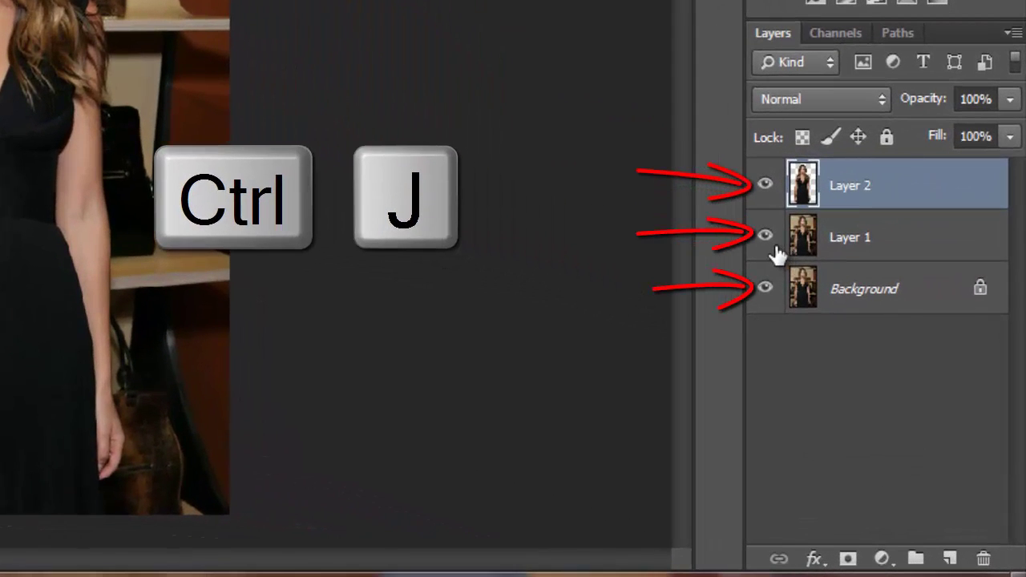
pyautogui.click(766, 237)
pyautogui.click(766, 287)
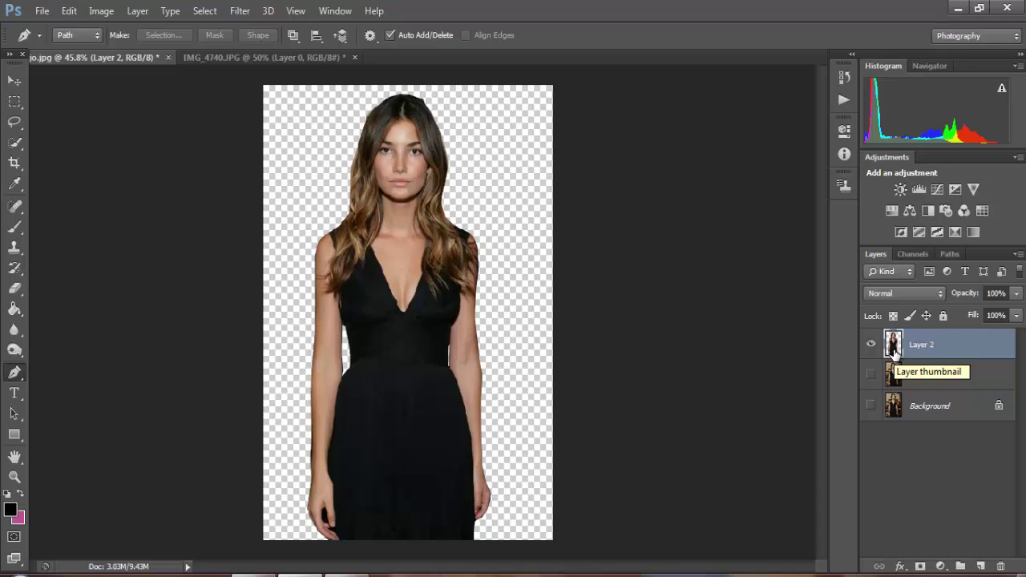
# Desaturate the Layer 2 woman and apply Image > Adjustments > Invert
pyautogui.hotkey('ctrl', 'shift', 'u')
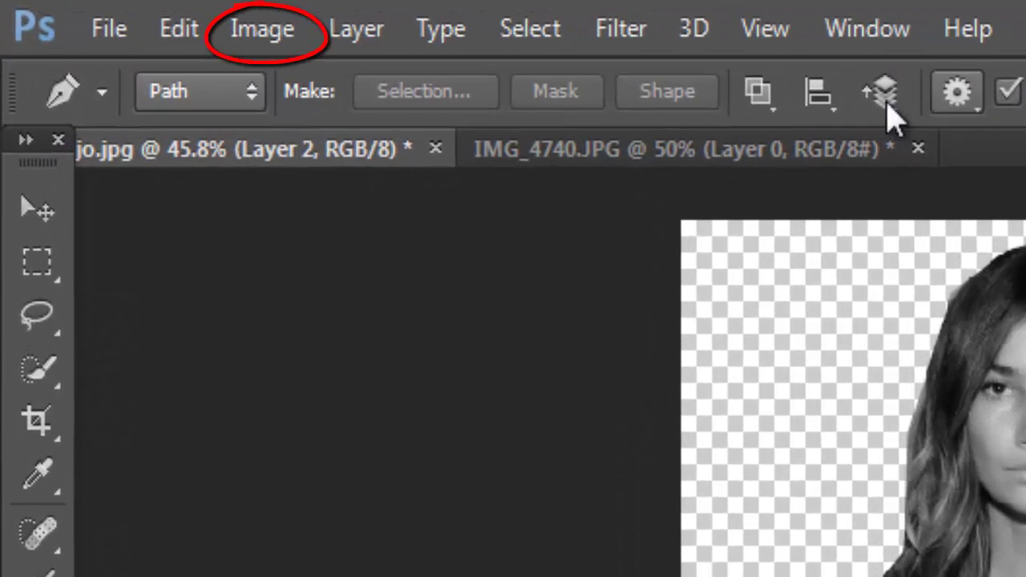
pyautogui.click(289, 50)
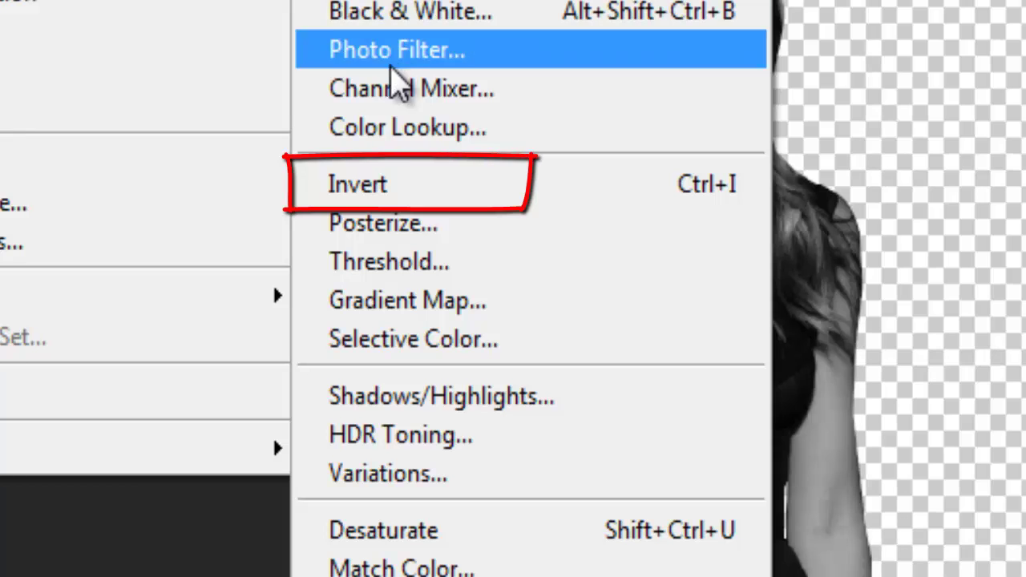
pyautogui.click(391, 190)
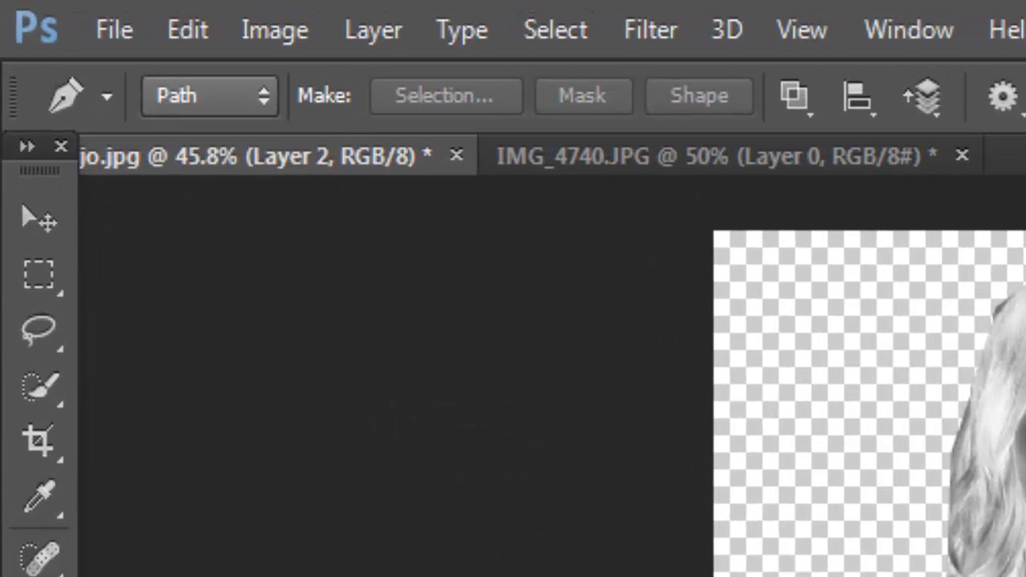
# Open Shadows/Highlights with more options and set Shadows to 66%, 93% tonal width, 164 px radius
pyautogui.click(285, 39)
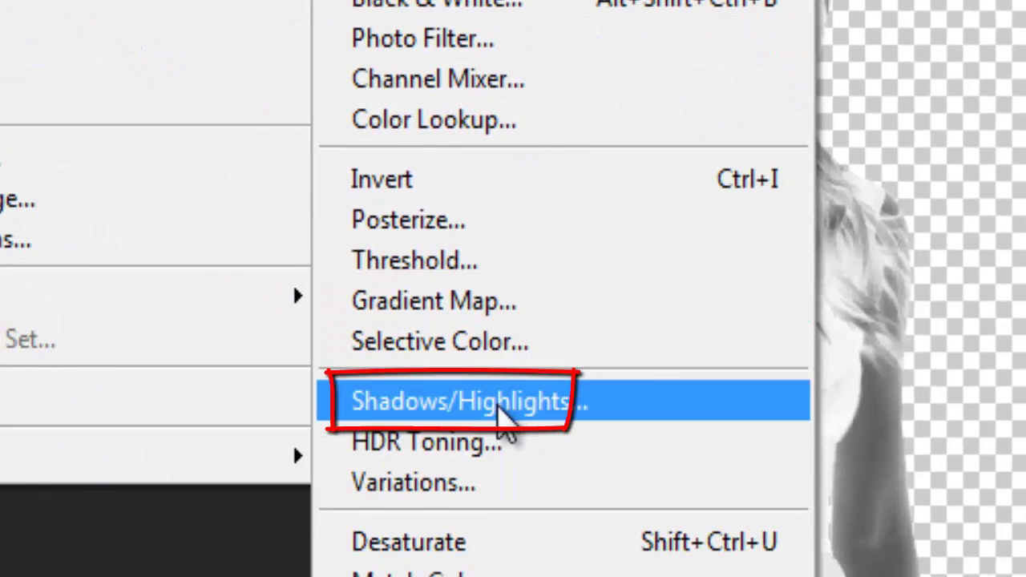
pyautogui.click(499, 405)
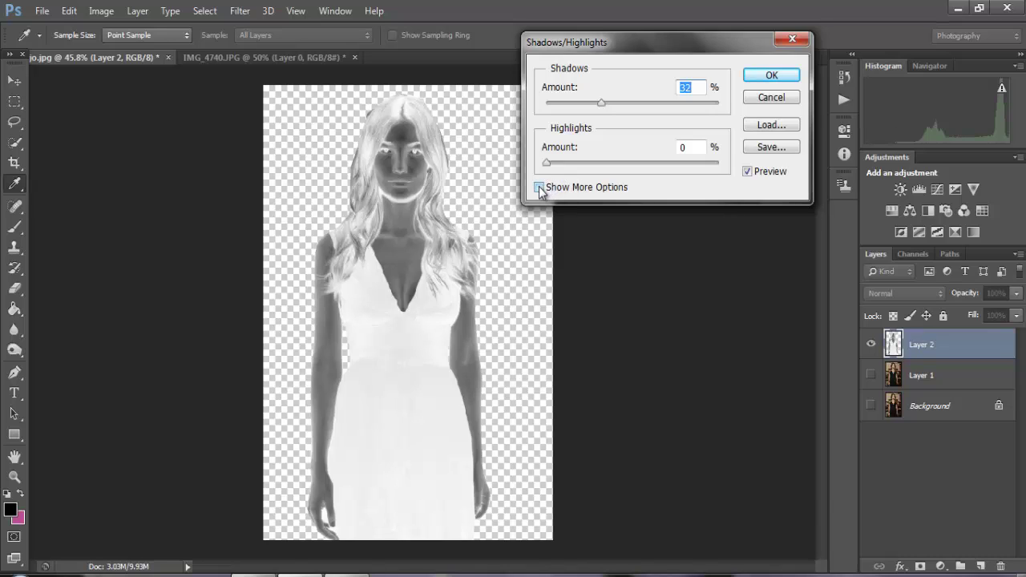
pyautogui.click(539, 188)
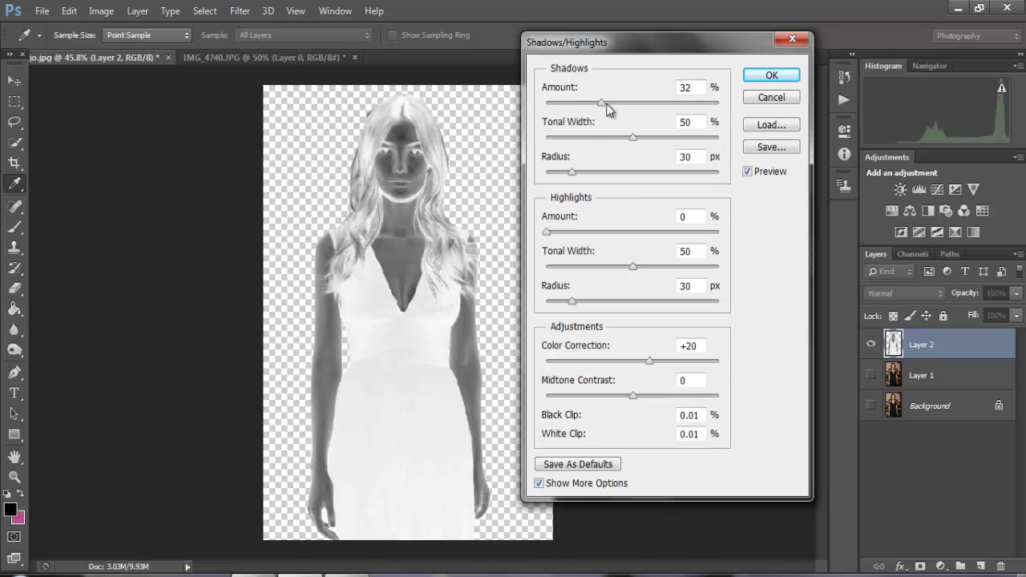
pyautogui.moveTo(602, 103)
pyautogui.mouseDown()
pyautogui.moveTo(691, 103)
pyautogui.moveTo(646, 107)
pyautogui.mouseUp()
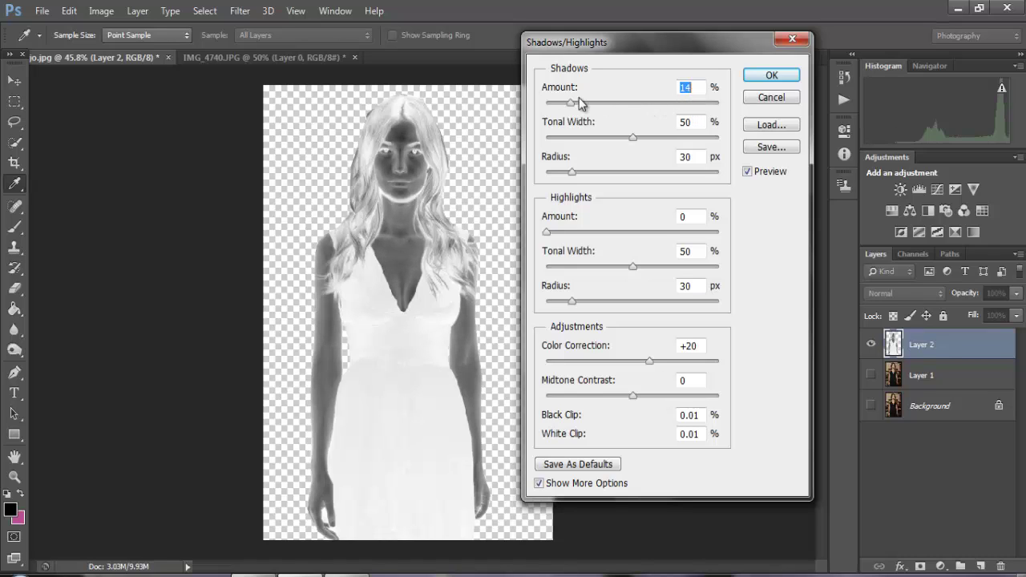
pyautogui.moveTo(582, 103); pyautogui.dragTo(629, 103)
pyautogui.moveTo(613, 110); pyautogui.dragTo(660, 105)
pyautogui.moveTo(632, 137)
pyautogui.mouseDown()
pyautogui.moveTo(724, 142)
pyautogui.moveTo(706, 142)
pyautogui.mouseUp()
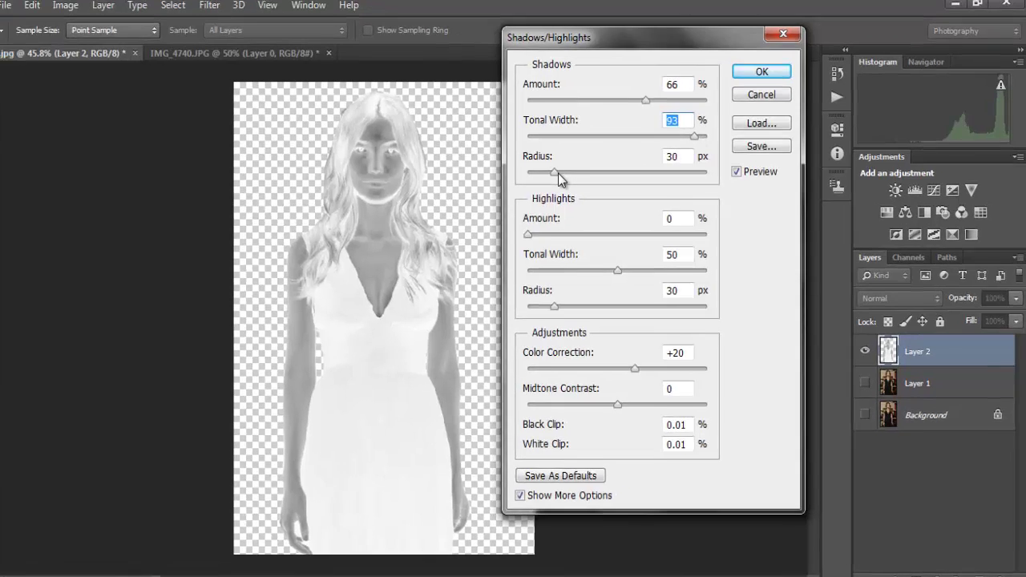
pyautogui.moveTo(571, 171); pyautogui.dragTo(618, 170)
pyautogui.moveTo(556, 170)
pyautogui.mouseDown()
pyautogui.moveTo(433, 166)
pyautogui.moveTo(539, 168)
pyautogui.moveTo(602, 196)
pyautogui.moveTo(577, 192)
pyautogui.mouseUp()
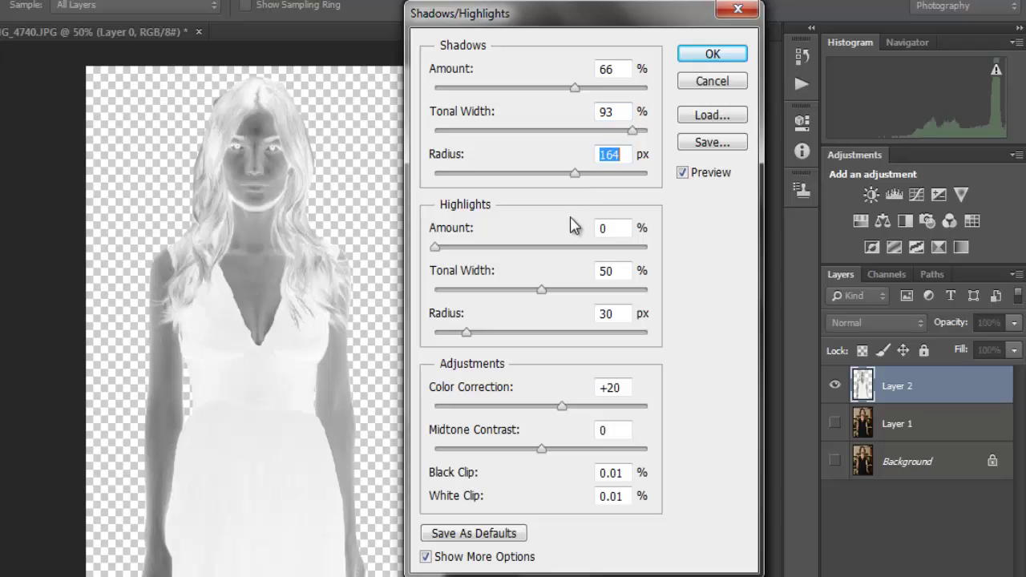
# Set Highlights to 10%, 20%, 35 px, Color Correction +2 and Midtone Contrast +3
pyautogui.moveTo(440, 250)
pyautogui.mouseDown()
pyautogui.moveTo(486, 252)
pyautogui.moveTo(456, 250)
pyautogui.mouseUp()
pyautogui.moveTo(541, 291)
pyautogui.mouseDown()
pyautogui.moveTo(470, 291)
pyautogui.moveTo(641, 291)
pyautogui.moveTo(468, 299)
pyautogui.moveTo(481, 297)
pyautogui.mouseUp()
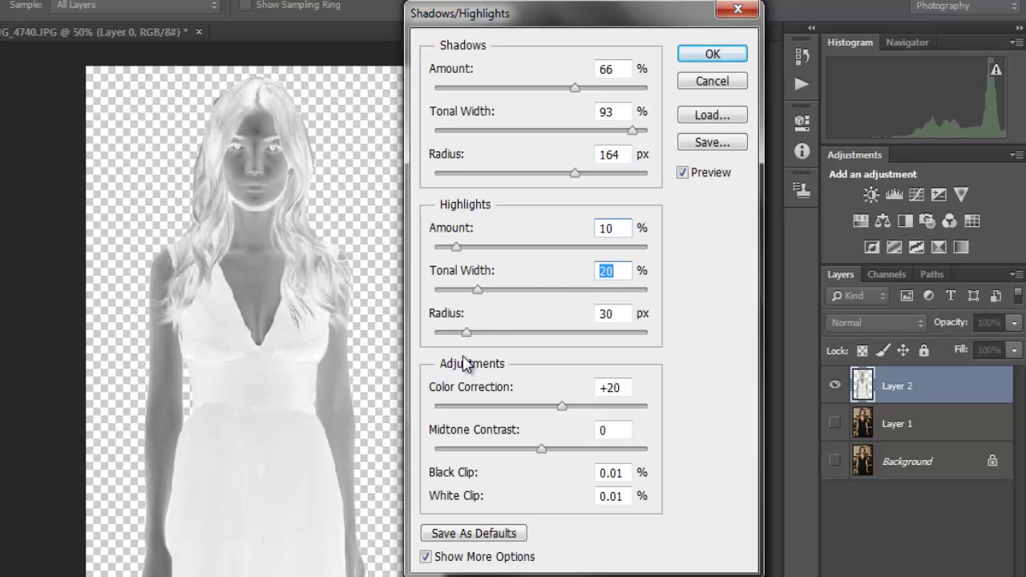
pyautogui.moveTo(469, 336)
pyautogui.mouseDown()
pyautogui.moveTo(546, 339)
pyautogui.moveTo(461, 332)
pyautogui.moveTo(613, 340)
pyautogui.moveTo(444, 335)
pyautogui.moveTo(473, 341)
pyautogui.mouseUp()
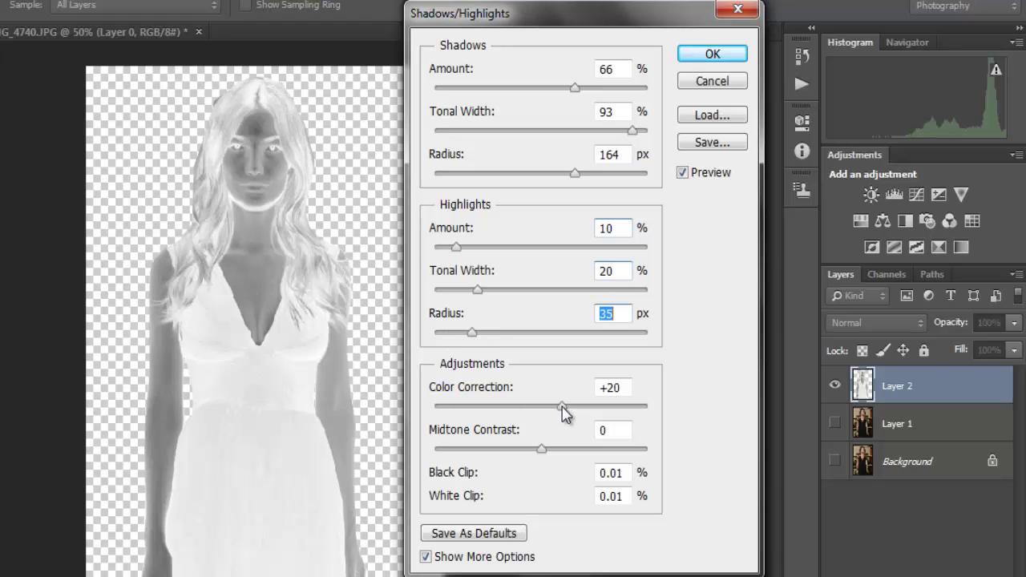
pyautogui.moveTo(563, 411)
pyautogui.mouseDown()
pyautogui.moveTo(613, 411)
pyautogui.moveTo(545, 407)
pyautogui.mouseUp()
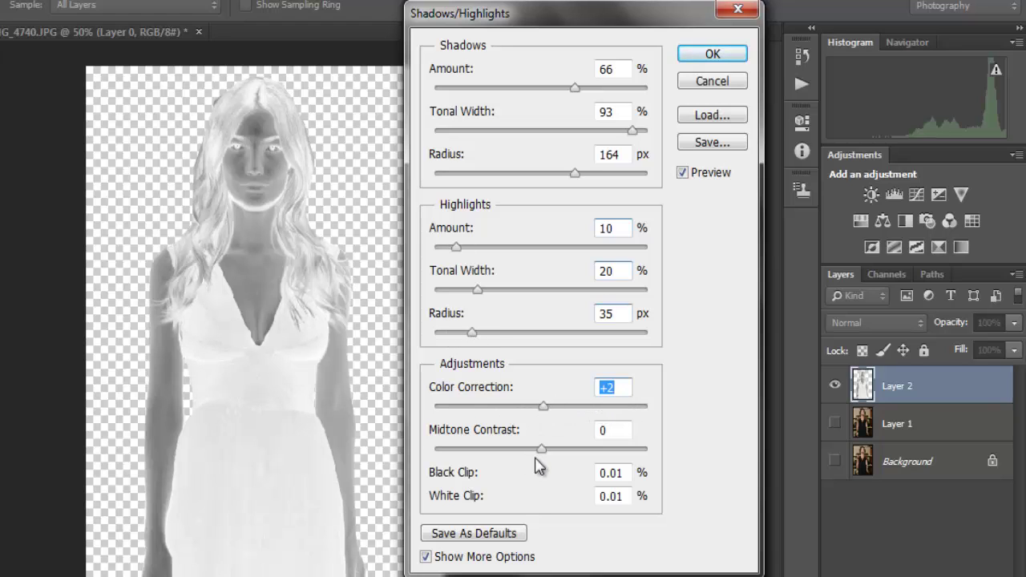
pyautogui.moveTo(541, 450)
pyautogui.mouseDown()
pyautogui.moveTo(643, 454)
pyautogui.moveTo(524, 449)
pyautogui.moveTo(418, 425)
pyautogui.moveTo(537, 447)
pyautogui.moveTo(580, 443)
pyautogui.moveTo(547, 447)
pyautogui.moveTo(562, 448)
pyautogui.mouseUp()
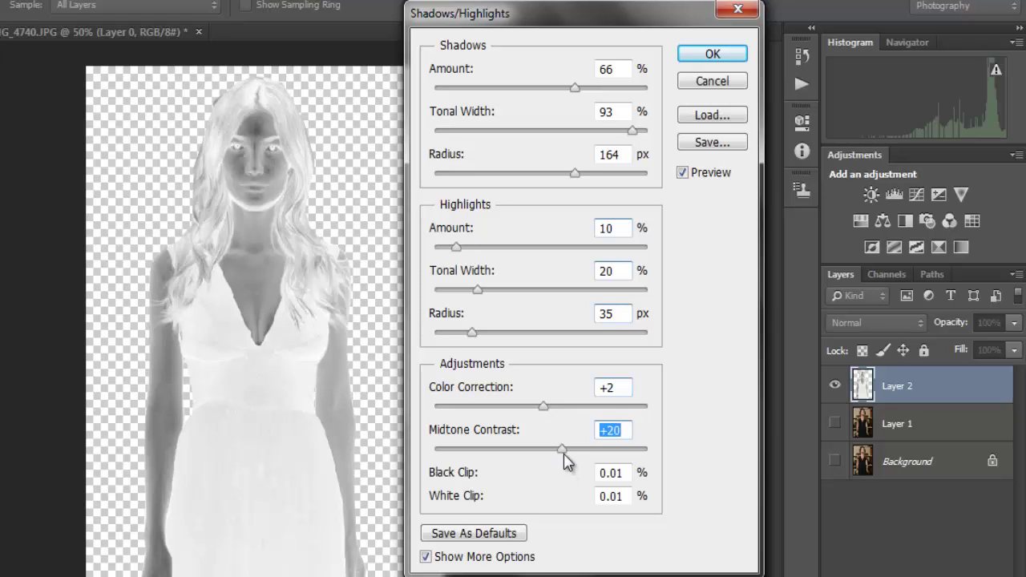
pyautogui.moveTo(565, 457); pyautogui.dragTo(547, 457)
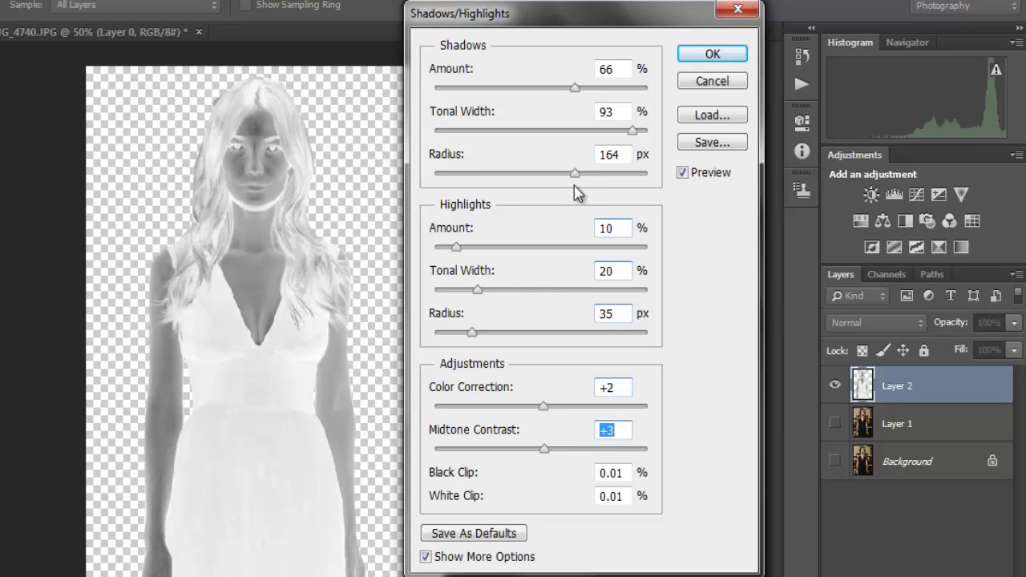
# Revise Shadows to 78% amount, 83% tonal width and 33 px radius
pyautogui.moveTo(574, 173); pyautogui.dragTo(532, 173)
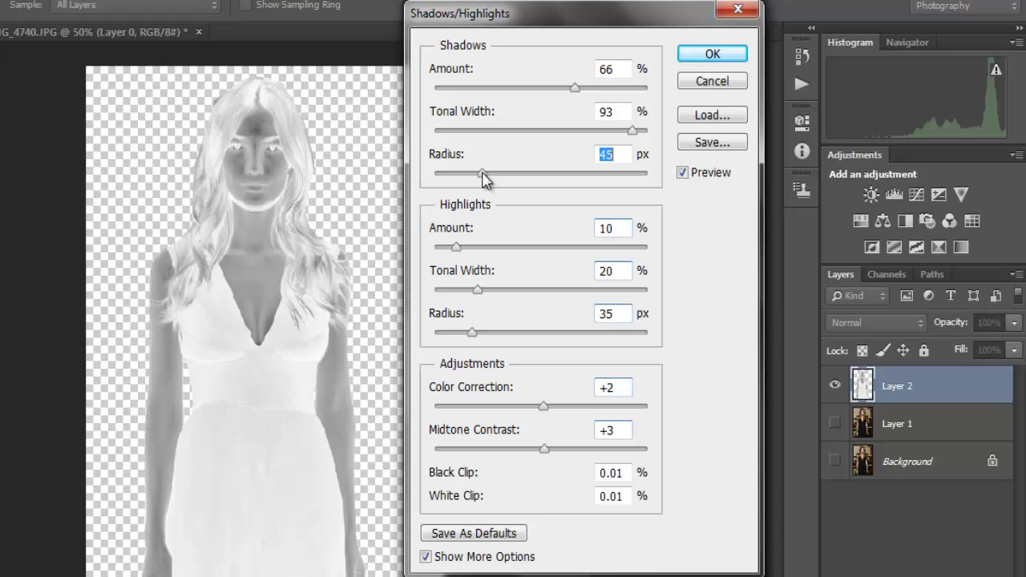
pyautogui.moveTo(492, 178); pyautogui.dragTo(471, 178)
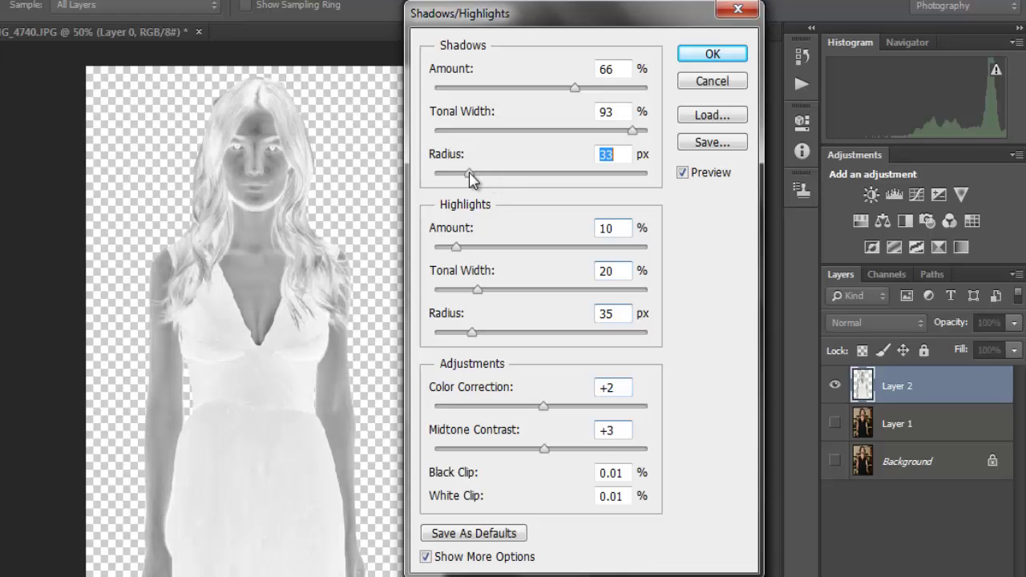
pyautogui.moveTo(632, 130)
pyautogui.mouseDown()
pyautogui.moveTo(572, 130)
pyautogui.moveTo(611, 131)
pyautogui.mouseUp()
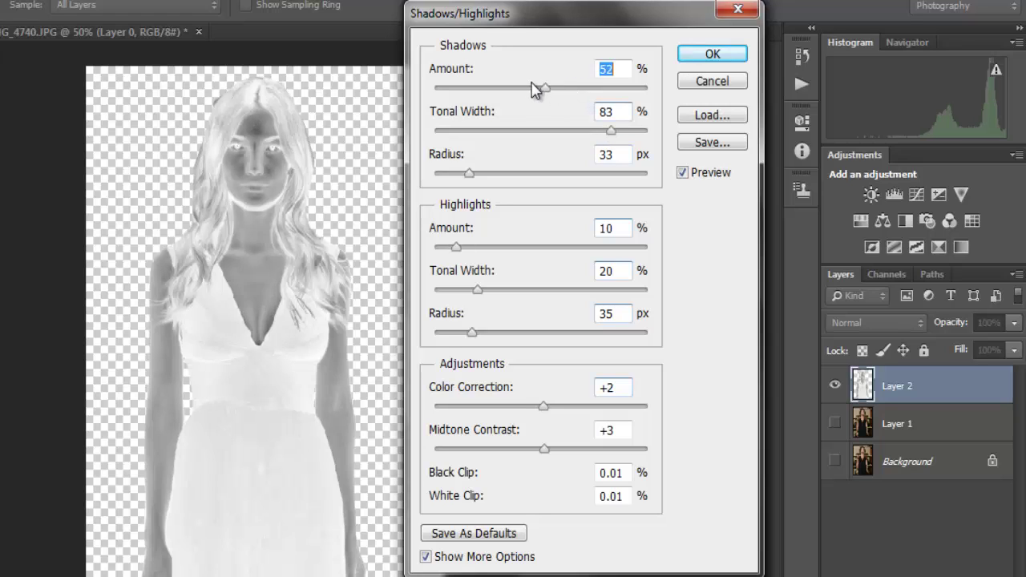
pyautogui.moveTo(536, 89); pyautogui.dragTo(588, 90)
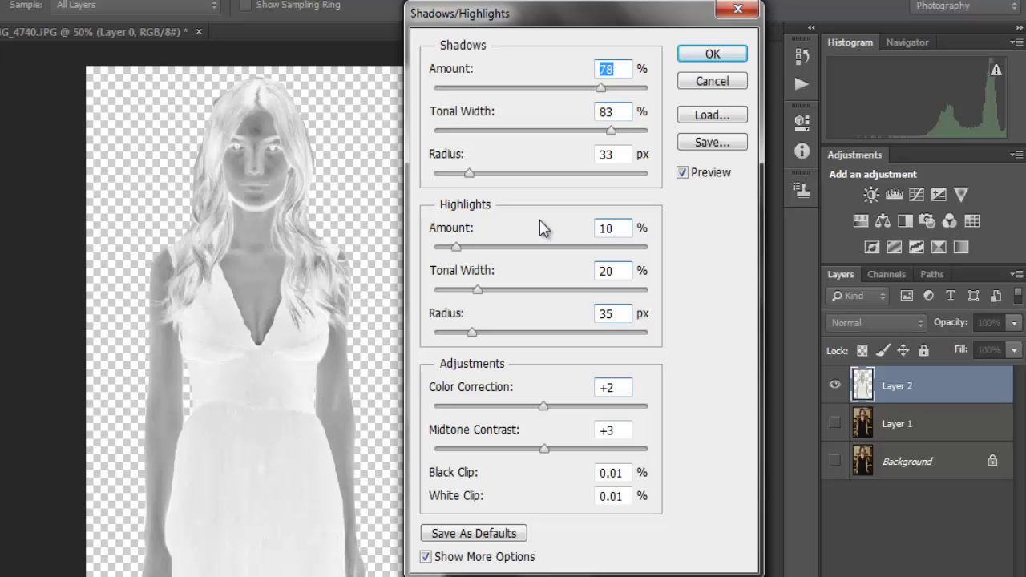
# Apply Shadows/Highlights, load Layer 2's outline as a selection, and create empty Layer 3
pyautogui.click(712, 56)
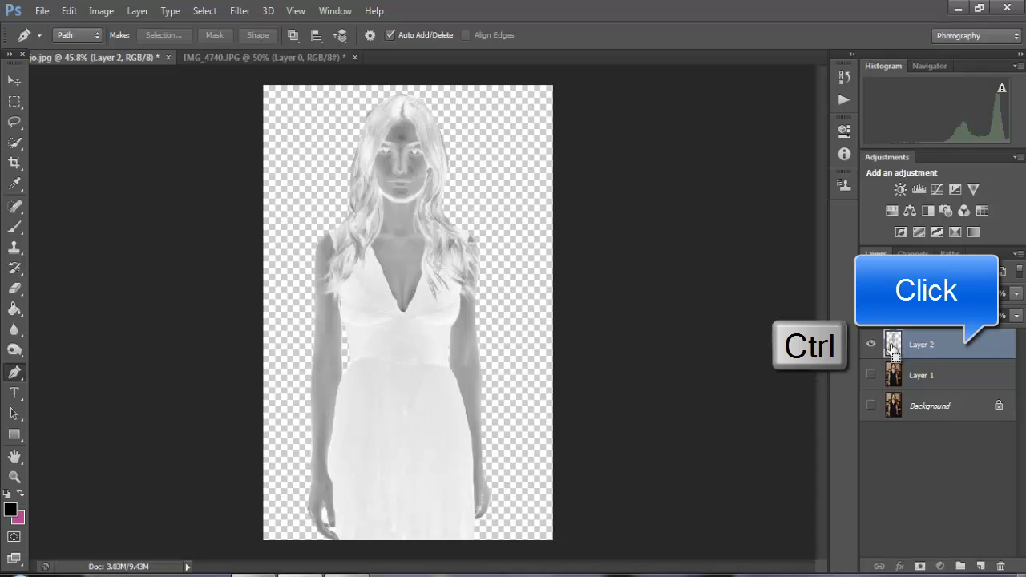
pyautogui.keyDown('ctrl'); pyautogui.click(893, 347); pyautogui.keyUp('ctrl')
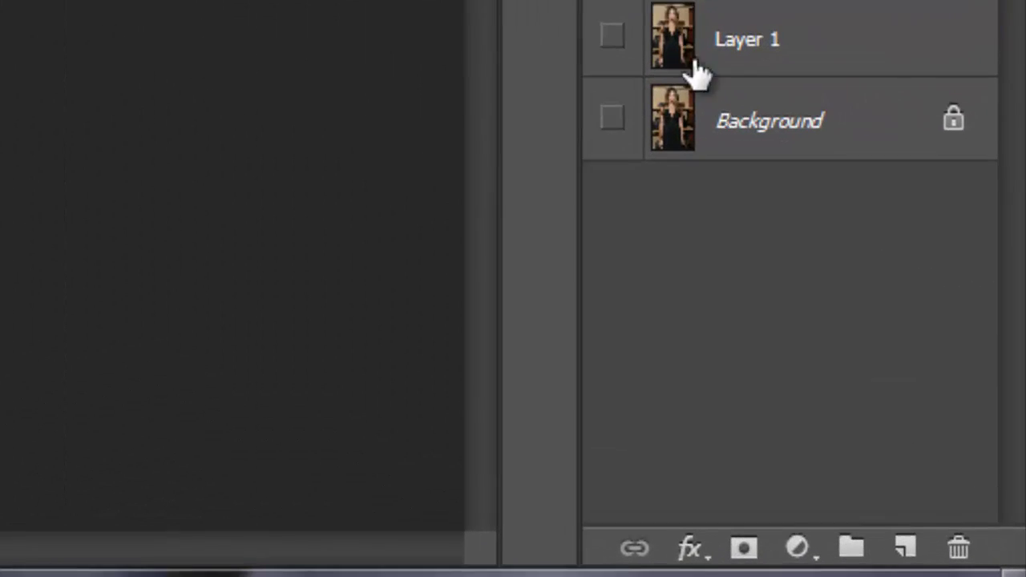
pyautogui.click(902, 550)
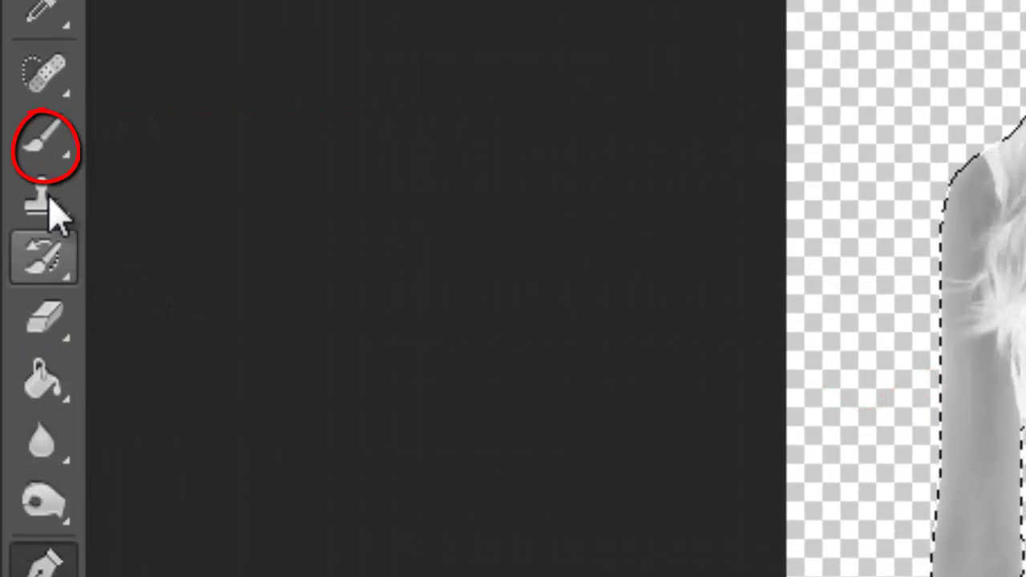
# Choose the Brush tool and set the foreground colour to #f9f9f9
pyautogui.click(48, 140)
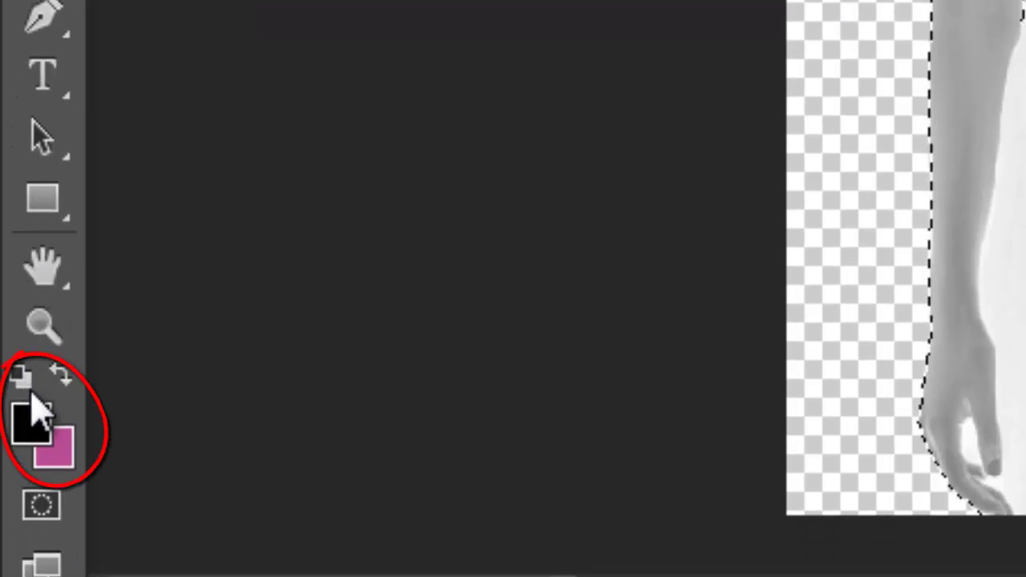
pyautogui.click(60, 372)
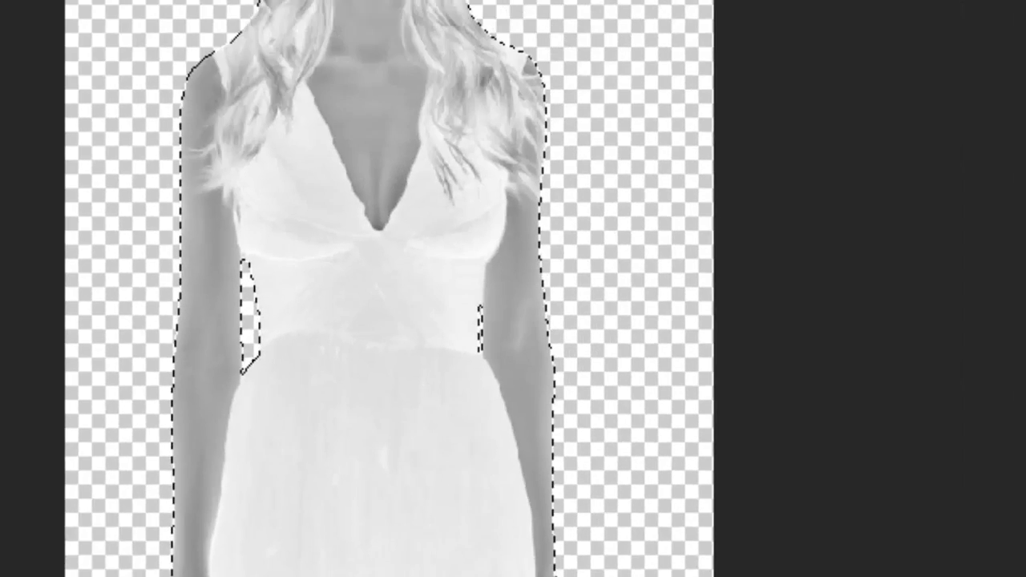
pyautogui.click(31, 423)
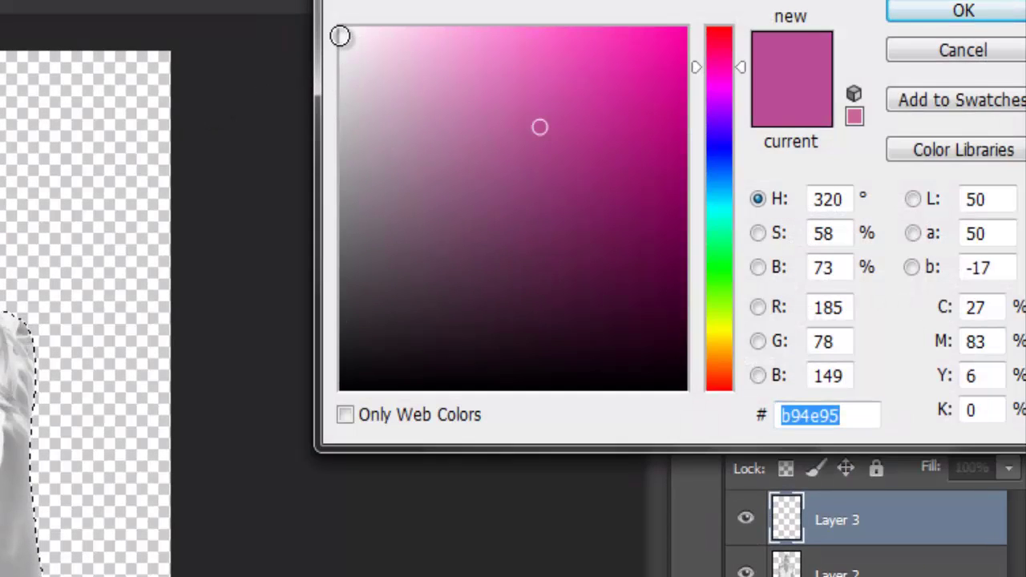
pyautogui.click(340, 36)
pyautogui.click(954, 11)
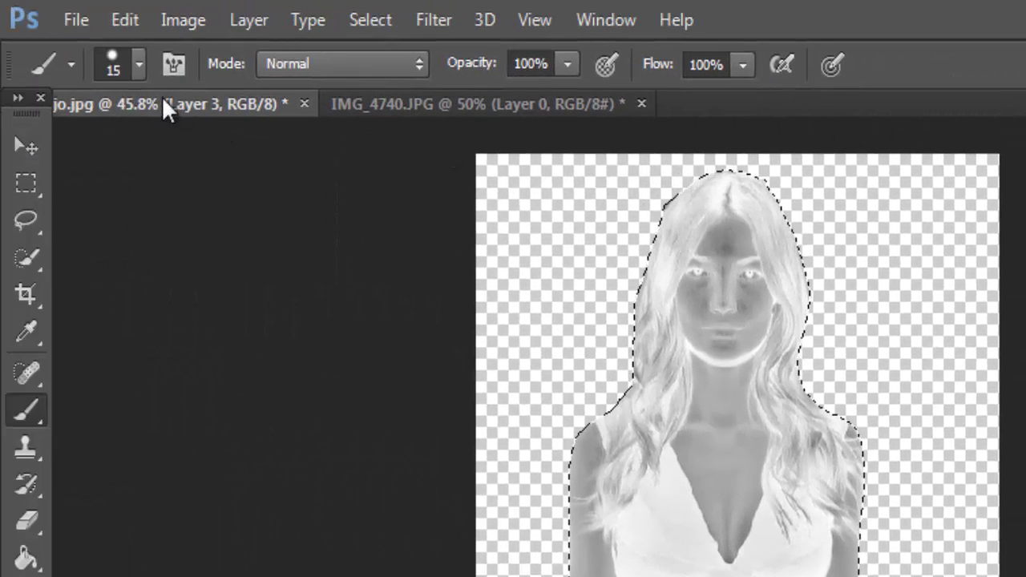
# Set the brush to a soft 125 px size with 0% hardness
pyautogui.click(139, 64)
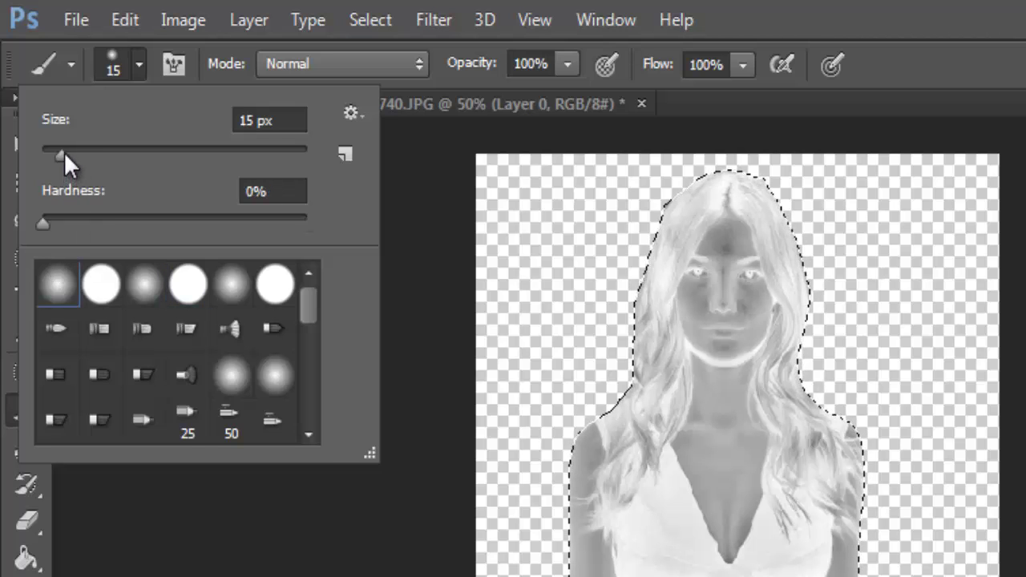
pyautogui.moveTo(64, 152); pyautogui.dragTo(122, 149)
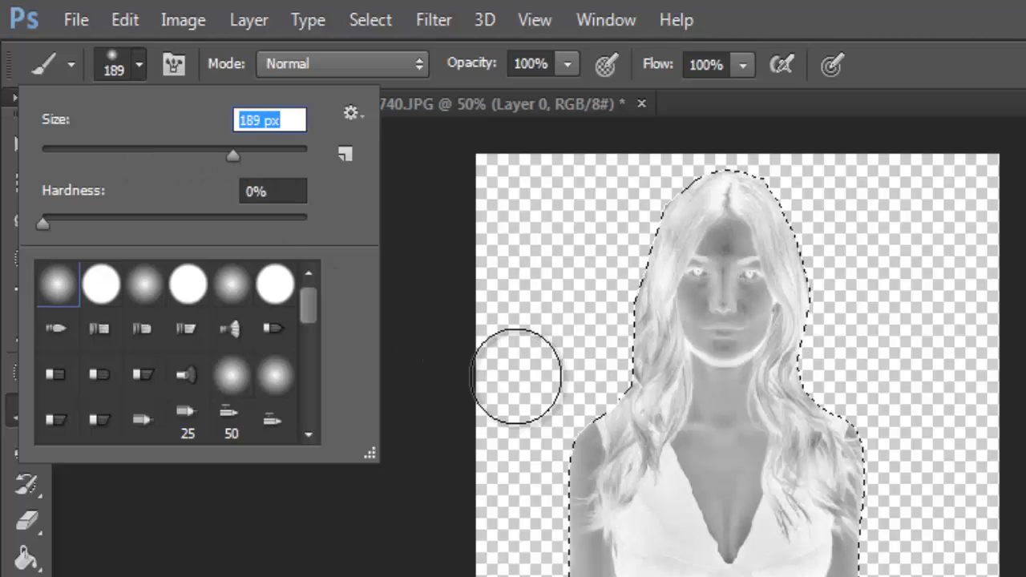
pyautogui.moveTo(228, 151); pyautogui.dragTo(180, 143)
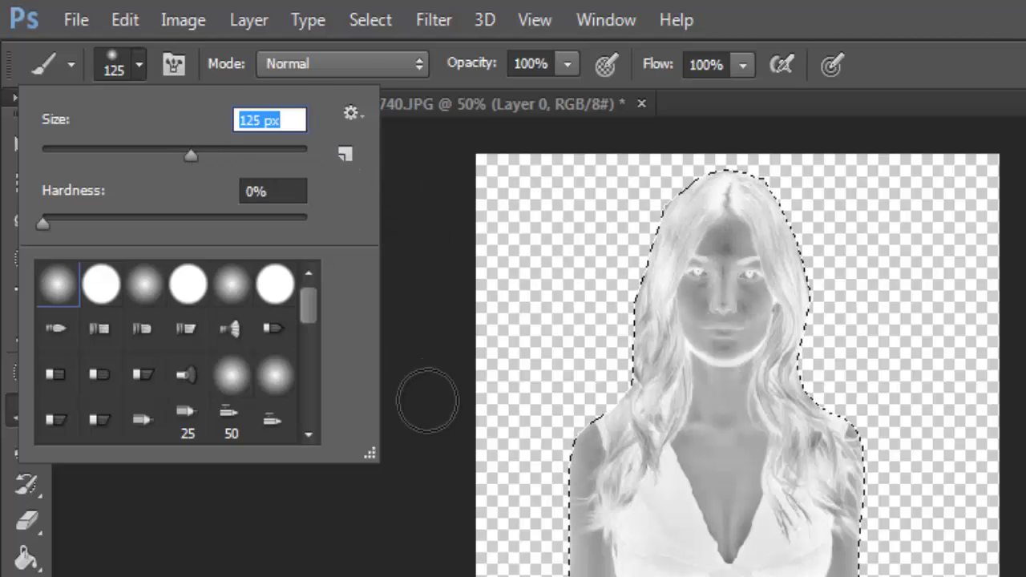
pyautogui.press('Return')
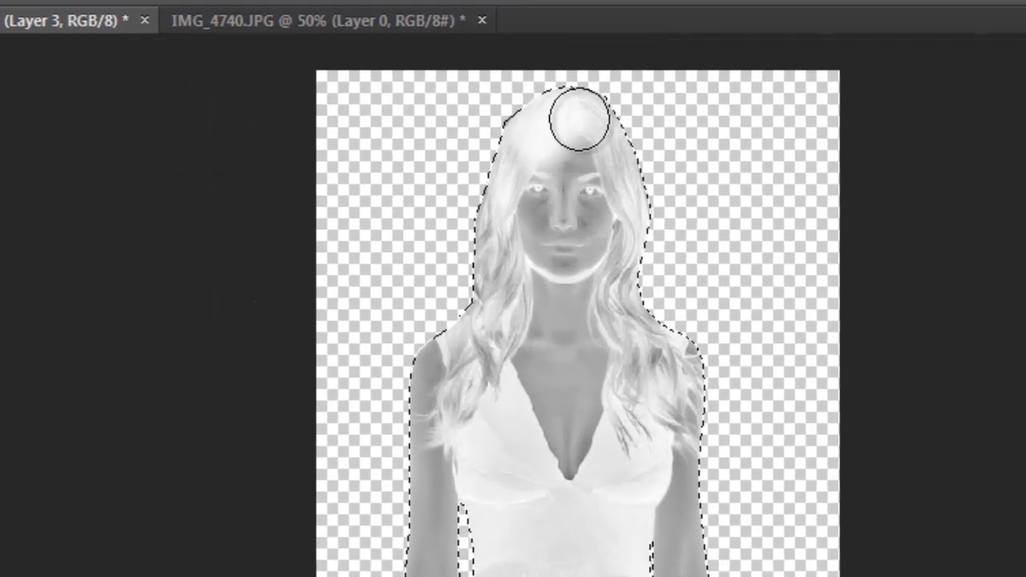
# Paint the hair, left arm and chest near-white inside the selection
pyautogui.moveTo(458, 75)
pyautogui.mouseDown()
pyautogui.moveTo(492, 133)
pyautogui.moveTo(490, 239)
pyautogui.moveTo(522, 236)
pyautogui.moveTo(543, 200)
pyautogui.moveTo(558, 126)
pyautogui.moveTo(594, 184)
pyautogui.moveTo(625, 440)
pyautogui.moveTo(567, 516)
pyautogui.moveTo(556, 91)
pyautogui.moveTo(531, 250)
pyautogui.mouseUp()
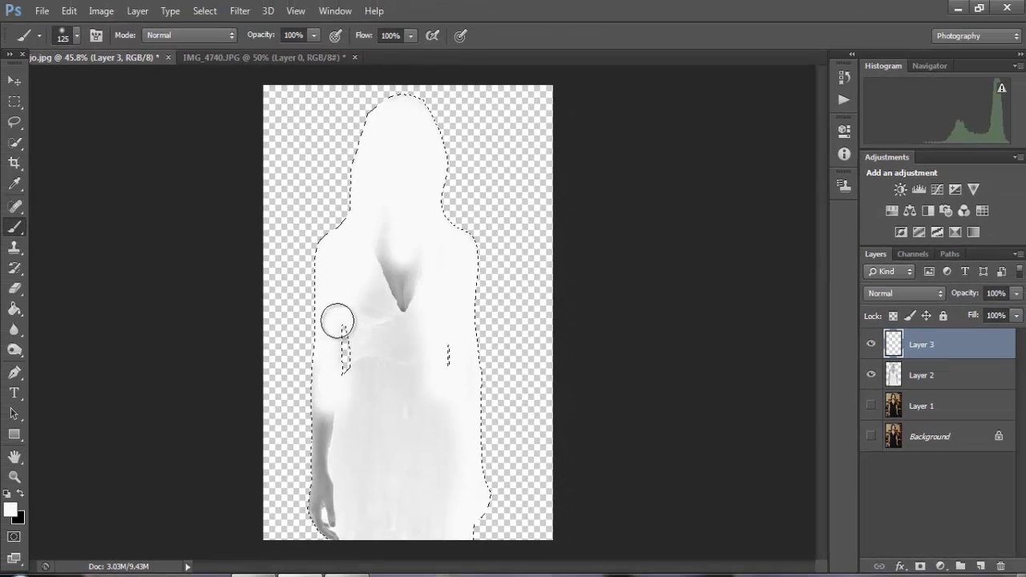
pyautogui.moveTo(337, 321)
pyautogui.mouseDown()
pyautogui.moveTo(335, 483)
pyautogui.moveTo(327, 475)
pyautogui.mouseUp()
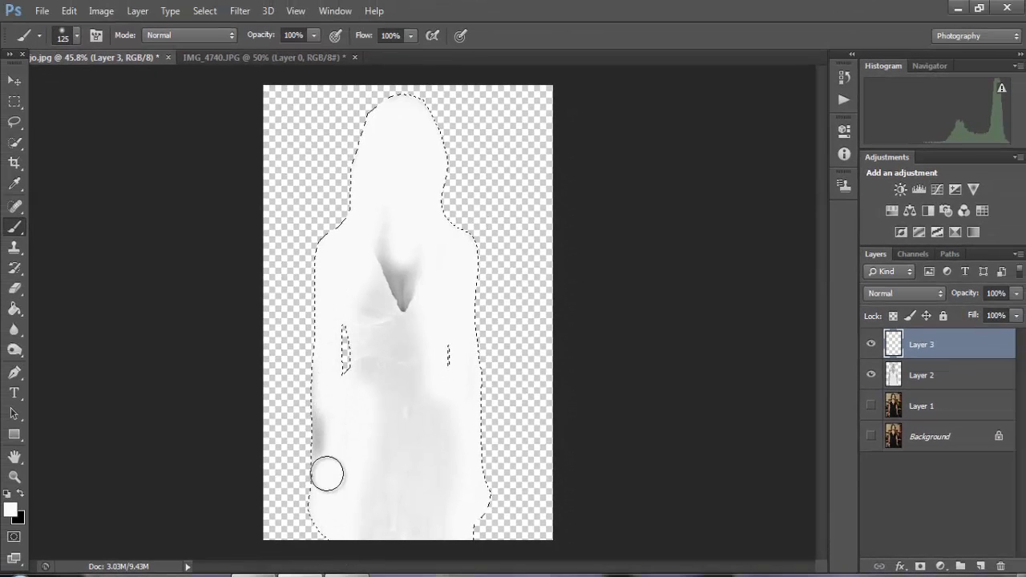
pyautogui.moveTo(341, 405)
pyautogui.mouseDown()
pyautogui.moveTo(378, 289)
pyautogui.moveTo(412, 224)
pyautogui.moveTo(360, 440)
pyautogui.moveTo(419, 550)
pyautogui.mouseUp()
# Deselect, then soft-paint the lower right, the hair edge and the left shoulder edge
pyautogui.hotkey('ctrl', 'd')
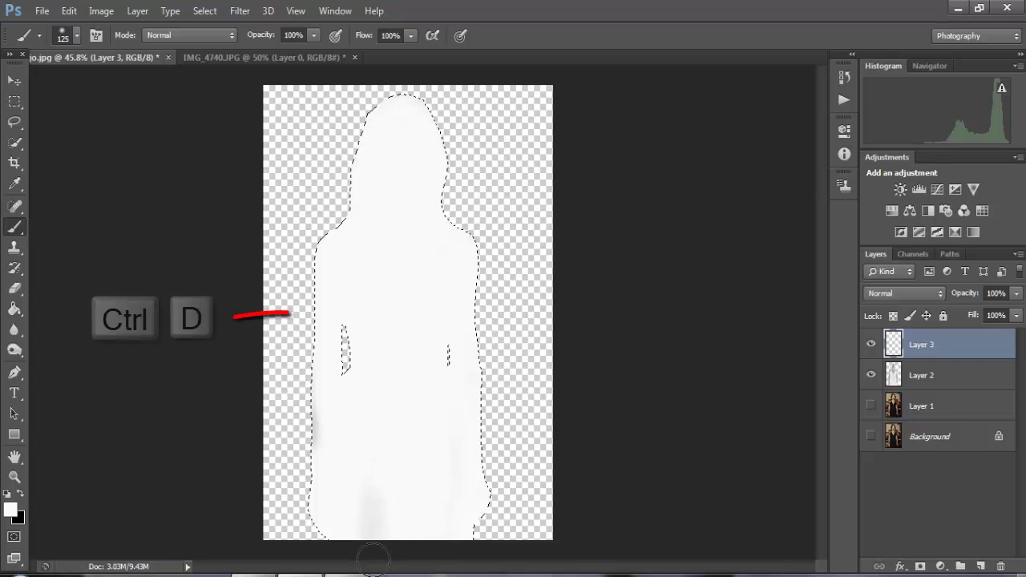
pyautogui.moveTo(461, 470); pyautogui.dragTo(455, 515)
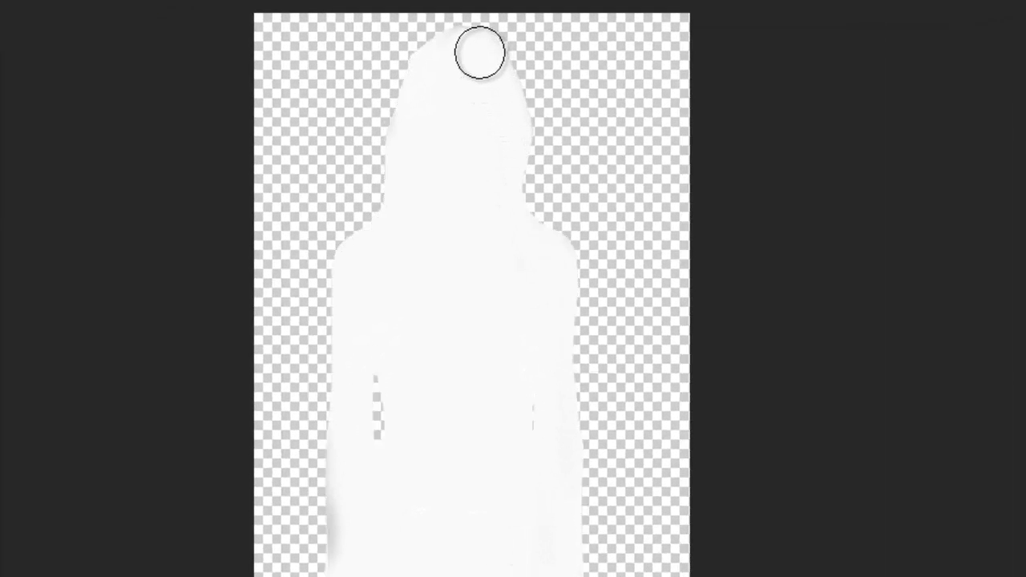
pyautogui.moveTo(479, 53)
pyautogui.mouseDown()
pyautogui.moveTo(513, 105)
pyautogui.moveTo(522, 217)
pyautogui.moveTo(563, 259)
pyautogui.moveTo(575, 433)
pyautogui.moveTo(568, 506)
pyautogui.moveTo(561, 434)
pyautogui.moveTo(554, 531)
pyautogui.moveTo(492, 549)
pyautogui.moveTo(382, 550)
pyautogui.moveTo(332, 521)
pyautogui.moveTo(321, 479)
pyautogui.moveTo(343, 110)
pyautogui.mouseUp()
pyautogui.scroll(1, 350, 135)
pyautogui.scroll(2, 350, 134)
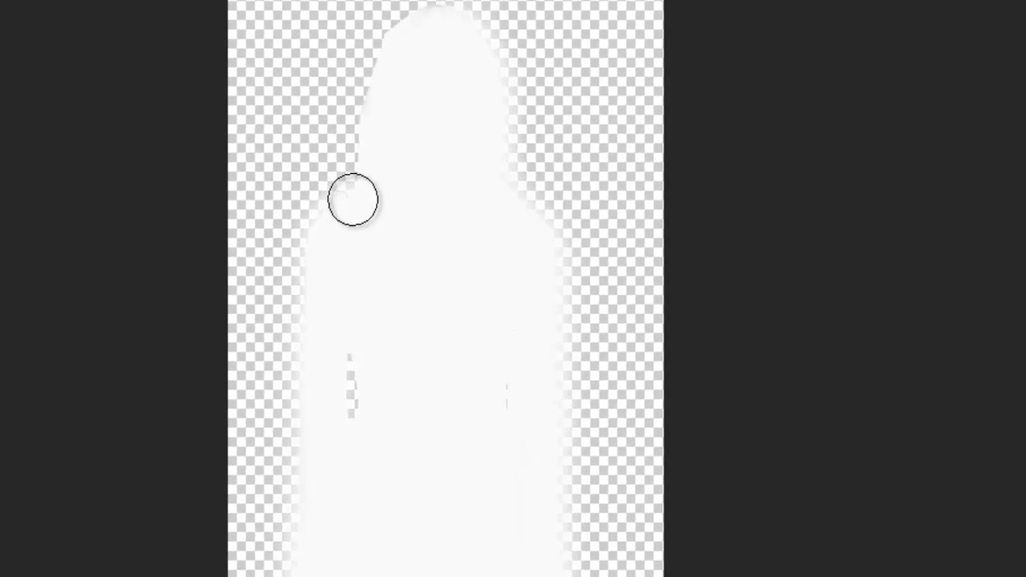
pyautogui.scroll(1, 350, 200)
pyautogui.moveTo(380, 135)
pyautogui.mouseDown()
pyautogui.moveTo(424, 64)
pyautogui.moveTo(410, 67)
pyautogui.mouseUp()
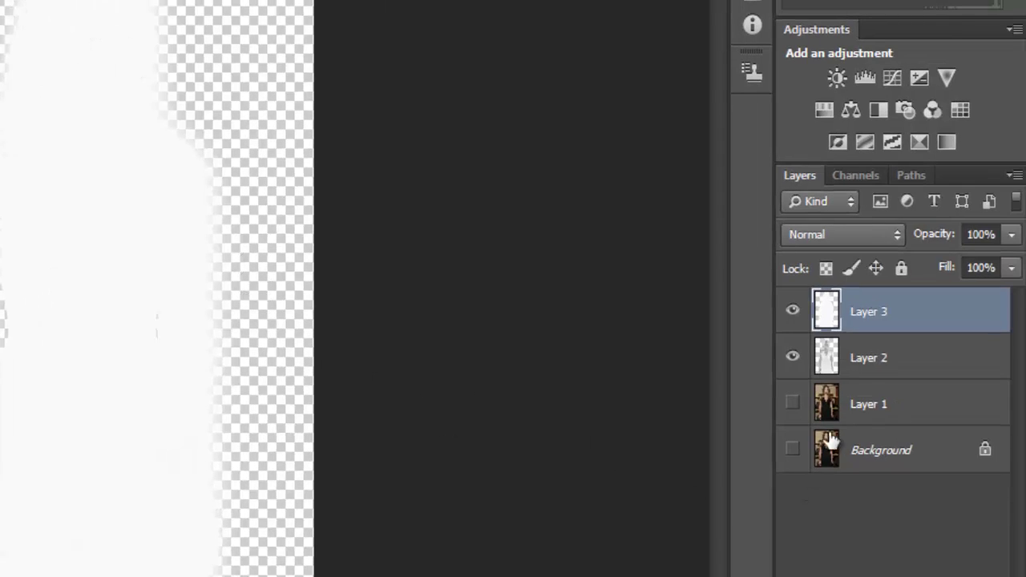
# Stack Layer 2 over Layer 3, then drop Layer 3's fill to 30% so the negative woman shows
pyautogui.moveTo(861, 361); pyautogui.dragTo(862, 308)
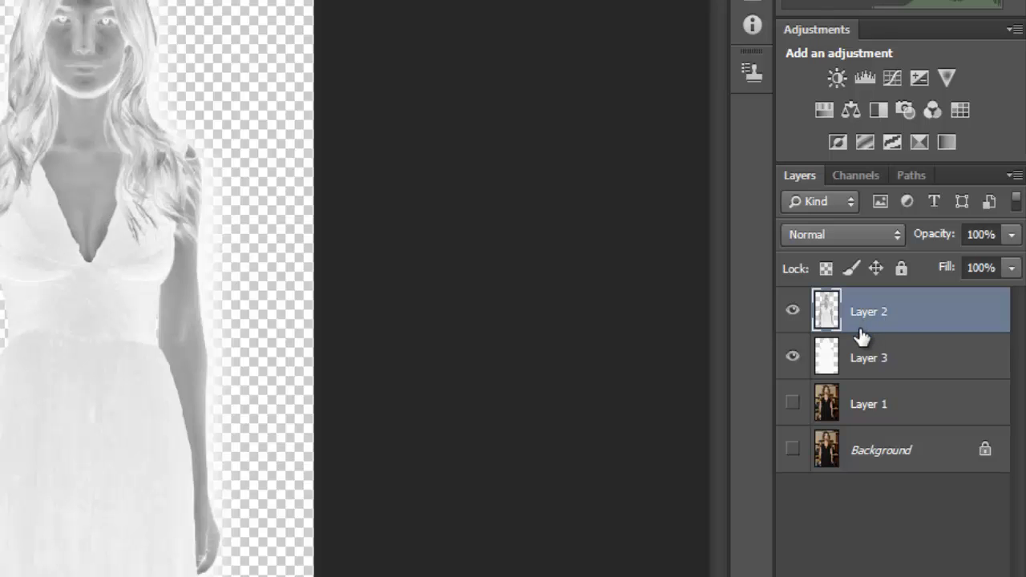
pyautogui.click(864, 358)
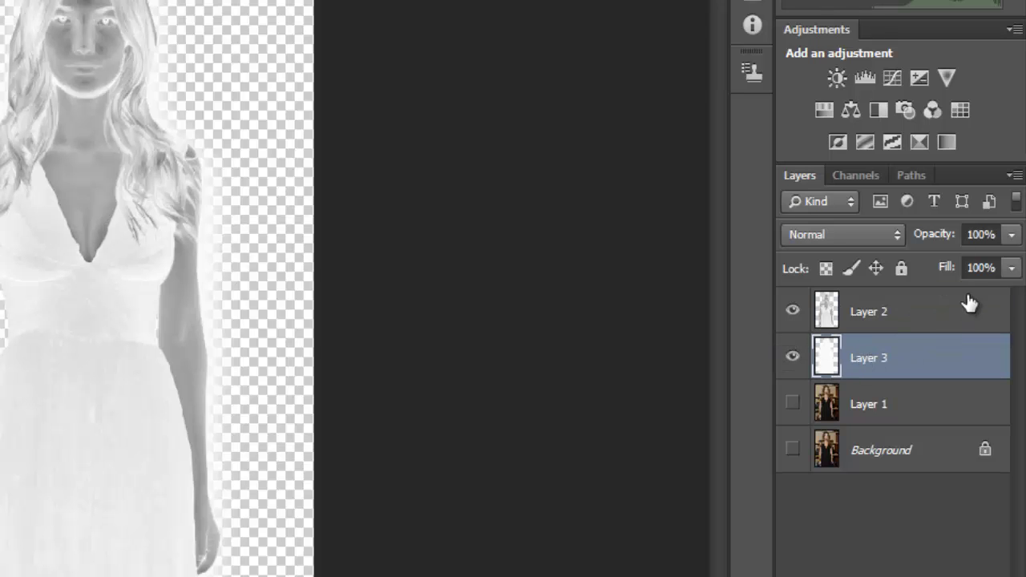
pyautogui.click(1011, 269)
pyautogui.moveTo(968, 294); pyautogui.dragTo(954, 297)
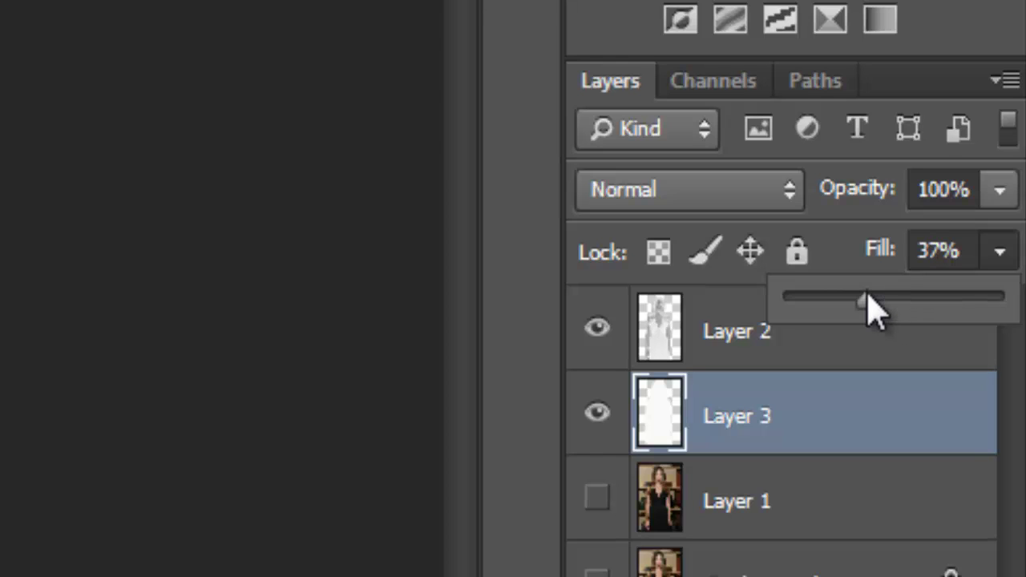
pyautogui.moveTo(868, 303)
pyautogui.mouseDown()
pyautogui.moveTo(893, 305)
pyautogui.moveTo(880, 327)
pyautogui.mouseUp()
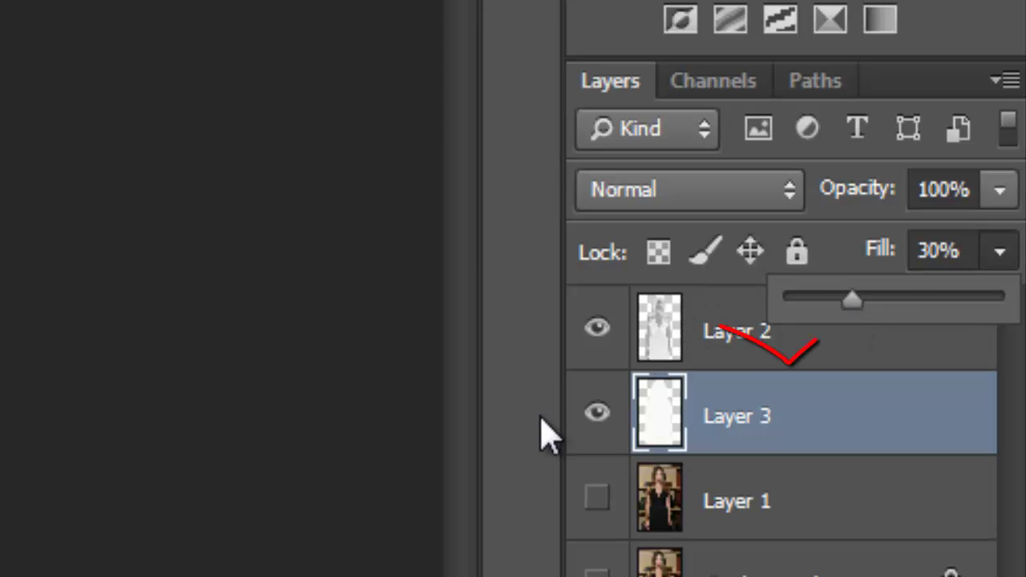
pyautogui.click(692, 330)
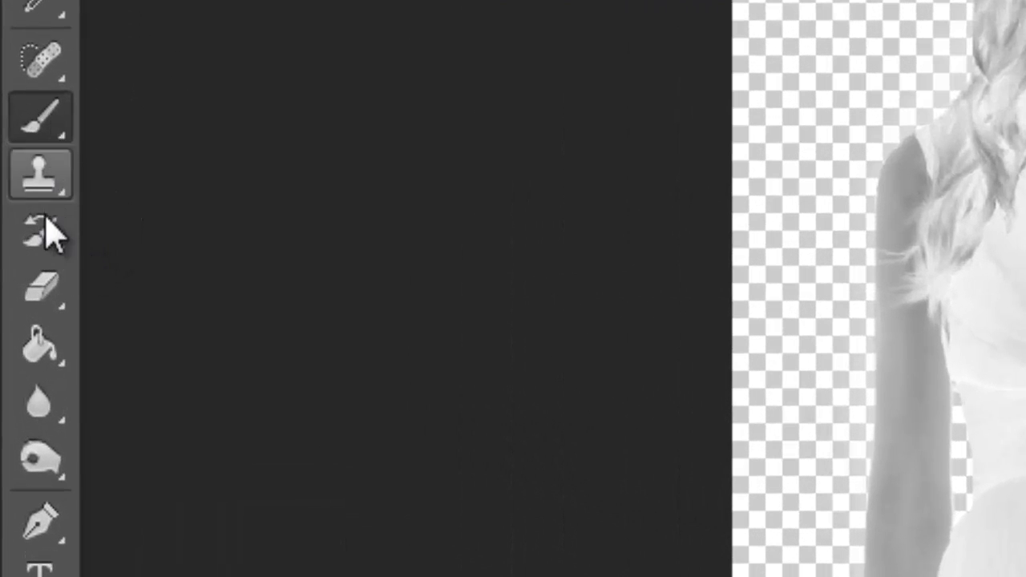
# Set up the Eraser with a soft round 156 px tip
pyautogui.click(33, 292)
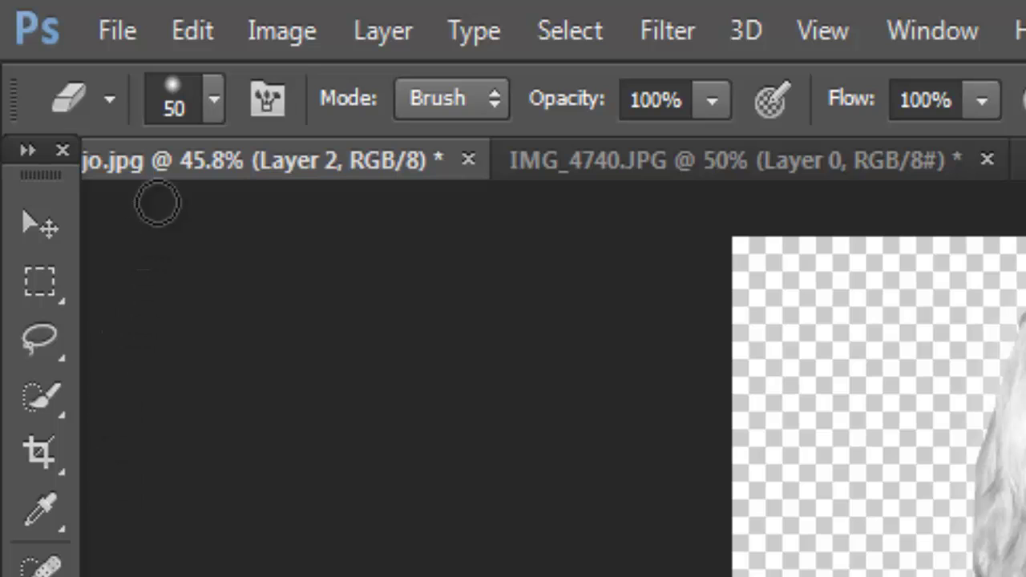
pyautogui.click(214, 99)
pyautogui.moveTo(271, 229); pyautogui.dragTo(279, 239)
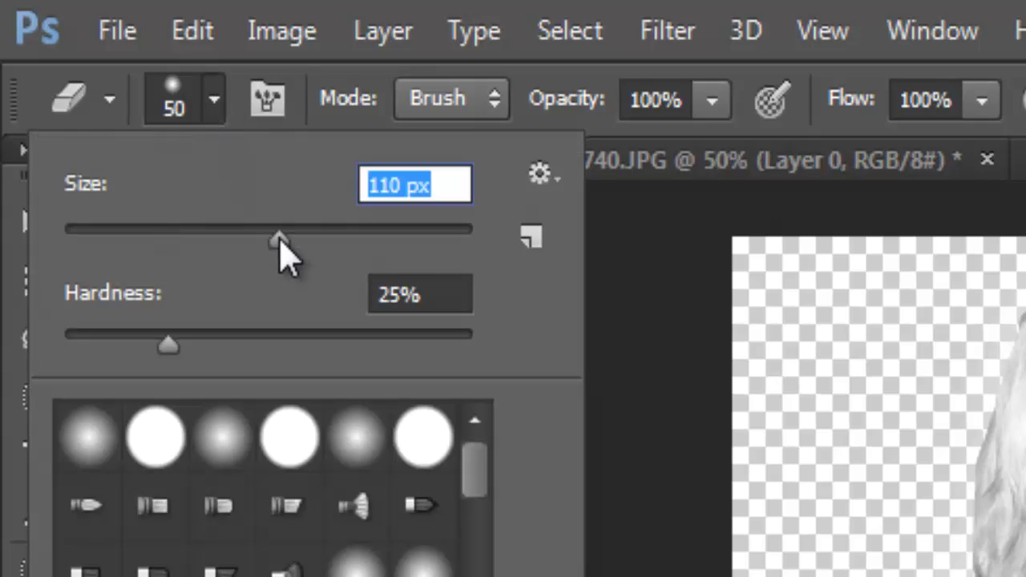
pyautogui.click(325, 234)
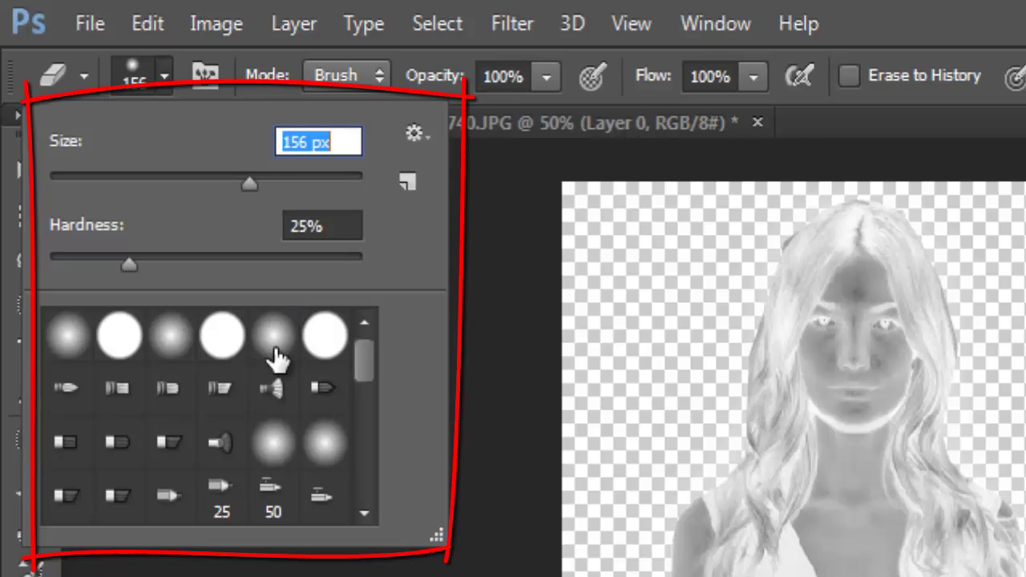
pyautogui.click(275, 337)
pyautogui.click(476, 328)
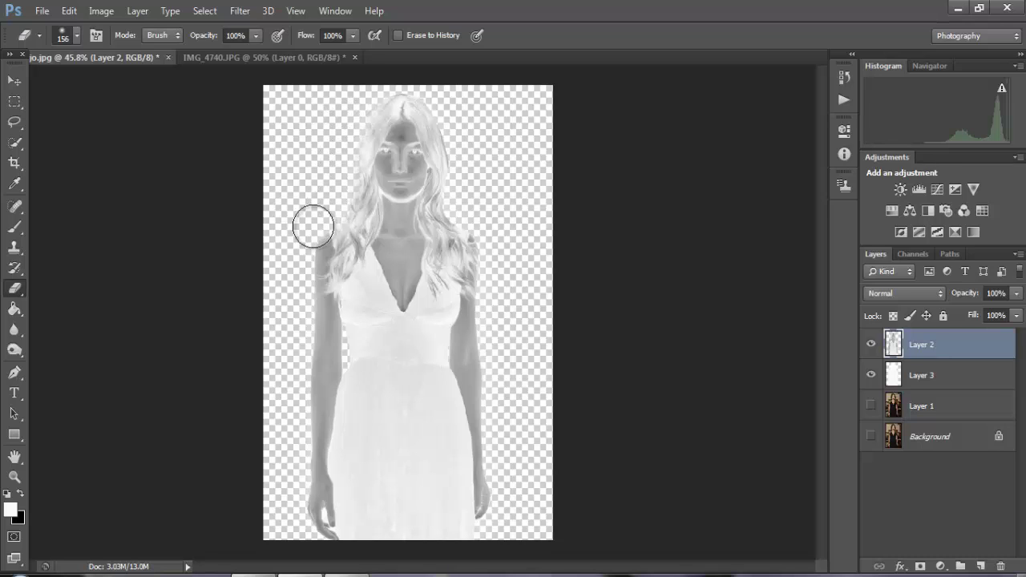
# Erase the grey halo along both arms and beside the waist on Layer 2, then fit the image on screen
pyautogui.moveTo(293, 294); pyautogui.dragTo(293, 498)
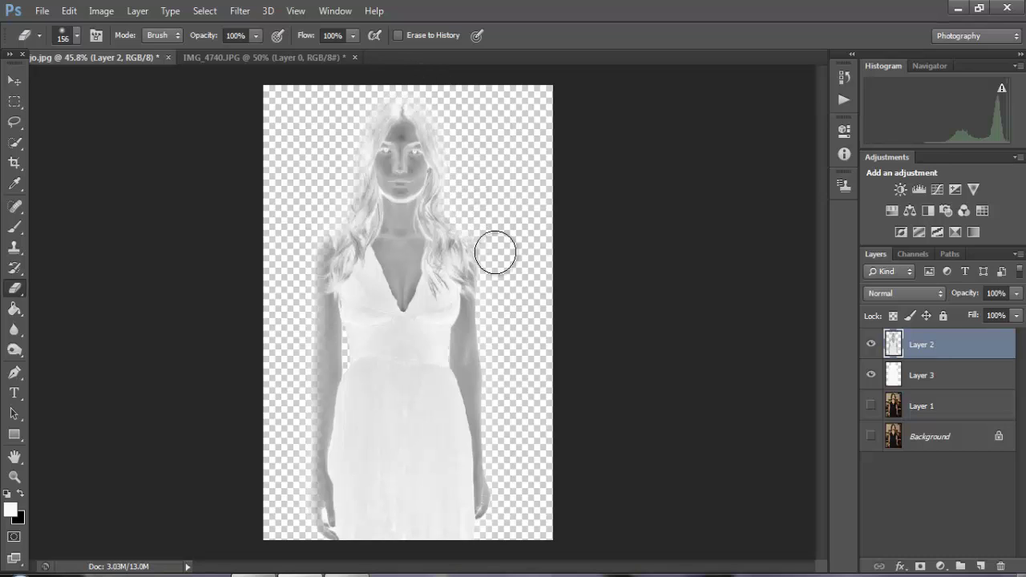
pyautogui.moveTo(522, 387); pyautogui.dragTo(491, 542)
pyautogui.scroll(3, 377, 359)
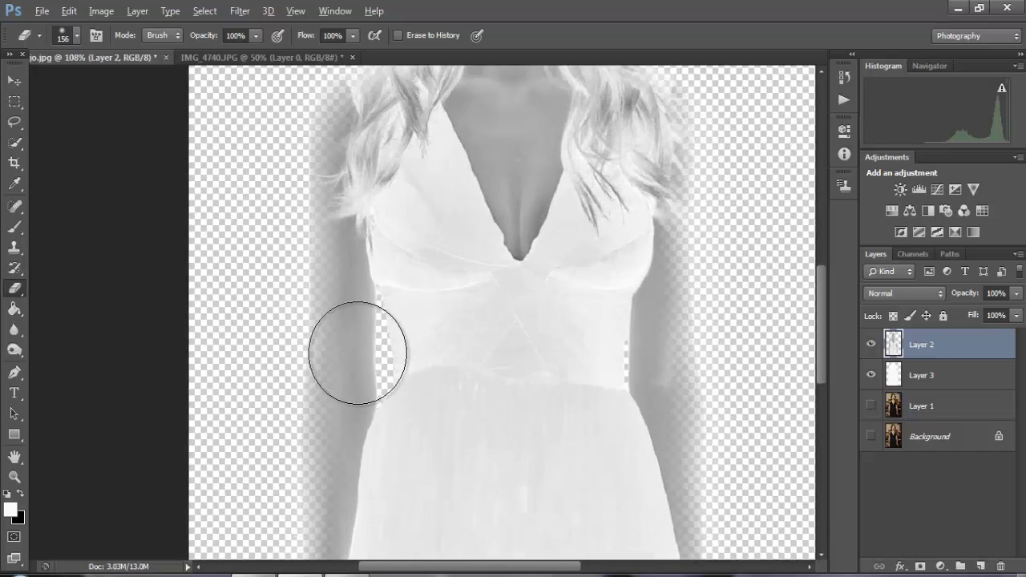
pyautogui.scroll(2, 343, 355)
pyautogui.press('[')
pyautogui.press('[')
pyautogui.press('[')
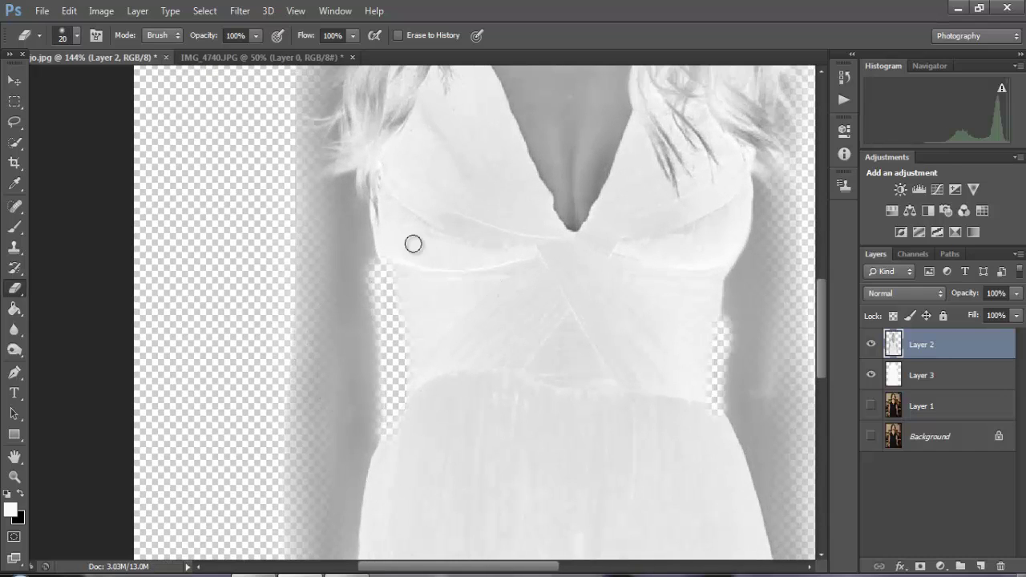
pyautogui.press(']')
pyautogui.press(']')
pyautogui.press(']')
pyautogui.scroll(5, 304, 240)
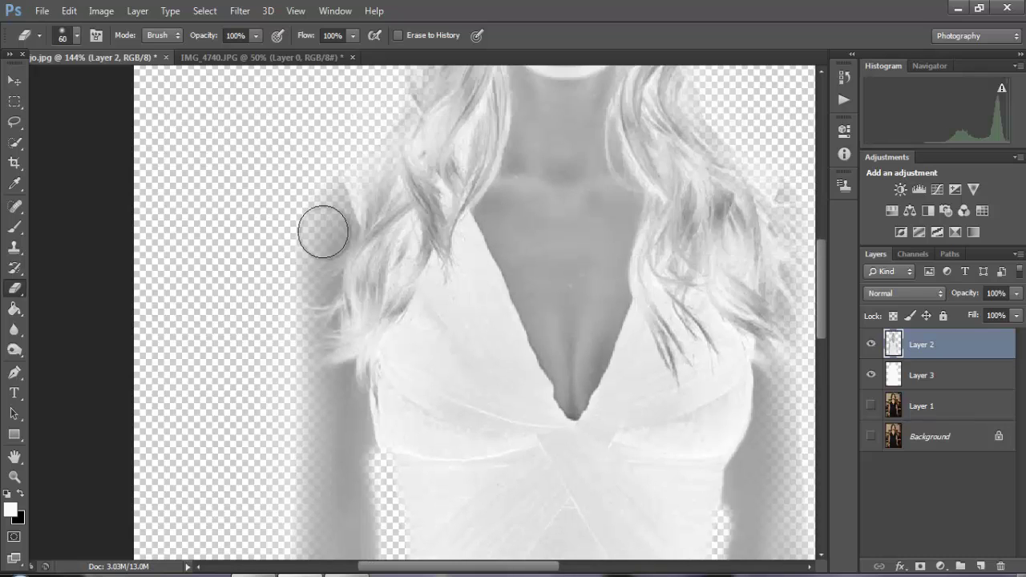
pyautogui.scroll(3, 401, 200)
pyautogui.scroll(-3, 728, 137)
pyautogui.scroll(-3, 760, 322)
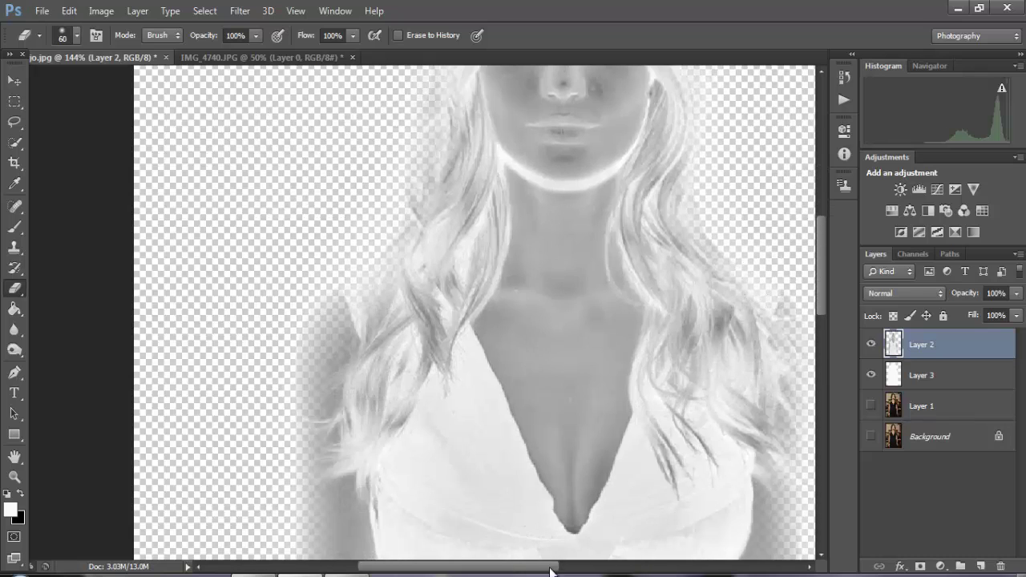
pyautogui.scroll(-3, 687, 332)
pyautogui.hscroll(3, 687, 332)
pyautogui.scroll(-3, 682, 401)
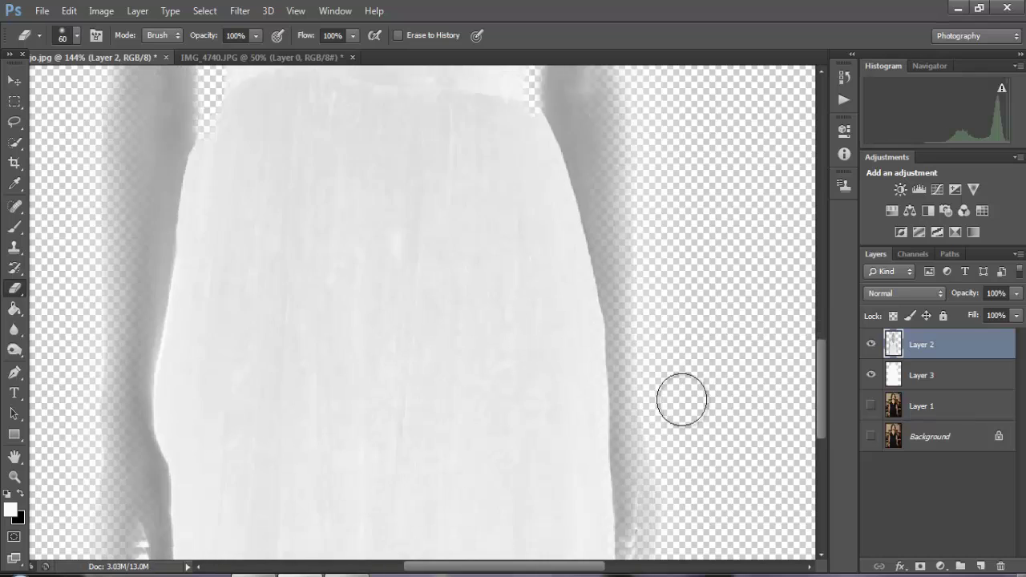
pyautogui.scroll(-2, 243, 392)
pyautogui.scroll(-3, 154, 461)
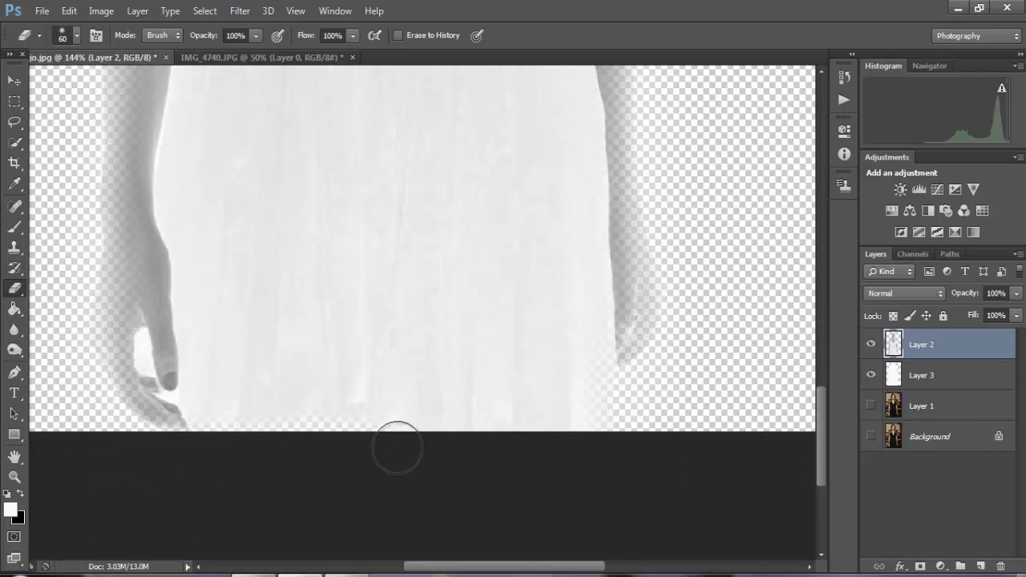
pyautogui.hotkey('ctrl', '0')
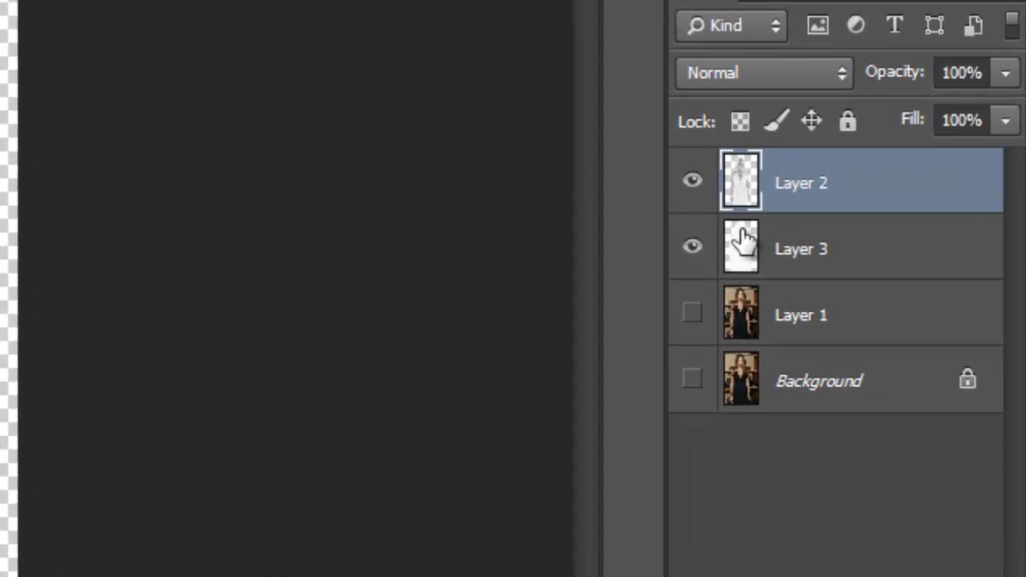
# Duplicate Layer 3 with Ctrl+J, move Layer 3 copy to the top, and set its fill near 73%
pyautogui.click(885, 375)
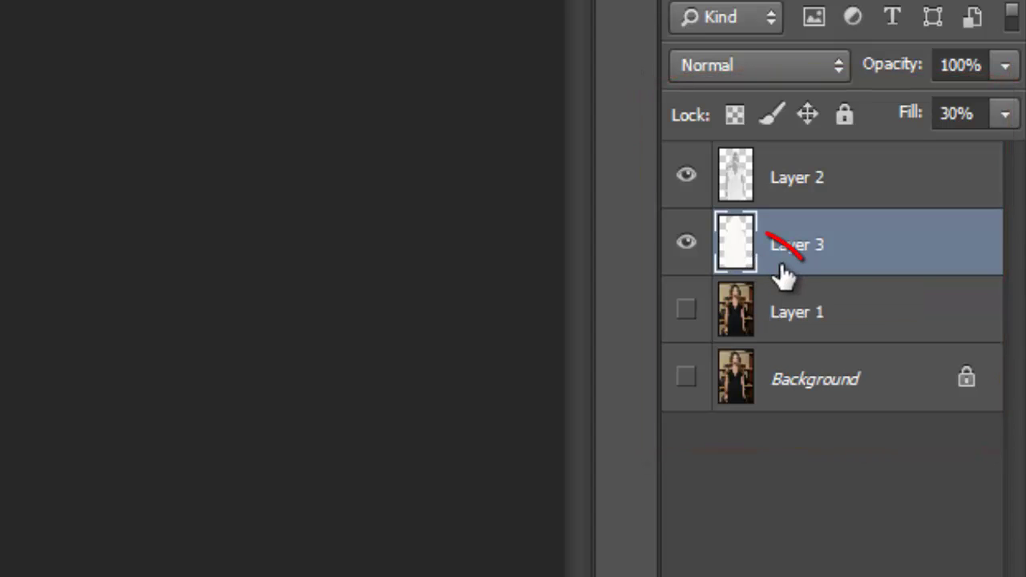
pyautogui.hotkey('ctrl', 'j')
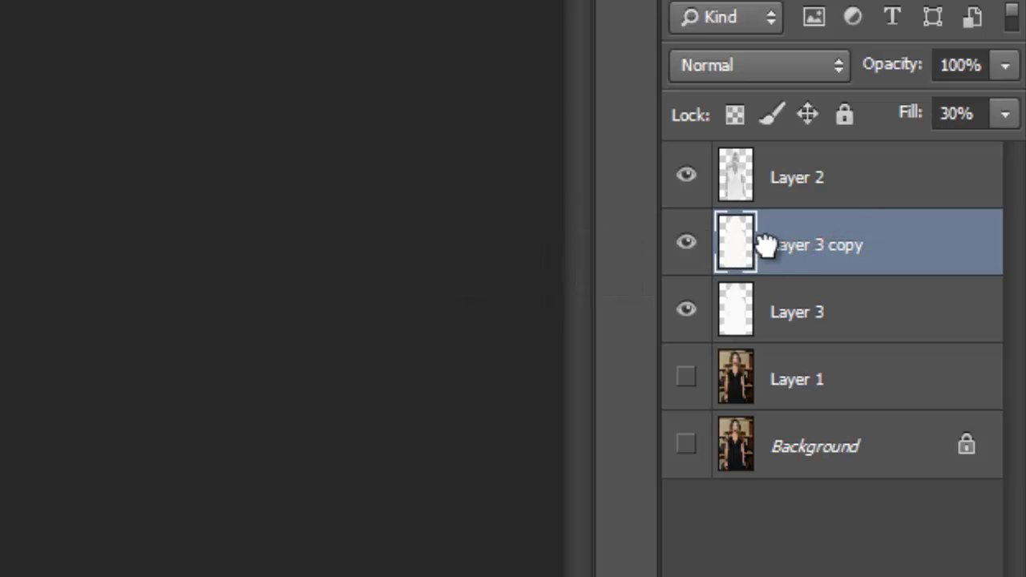
pyautogui.moveTo(762, 242); pyautogui.dragTo(767, 174)
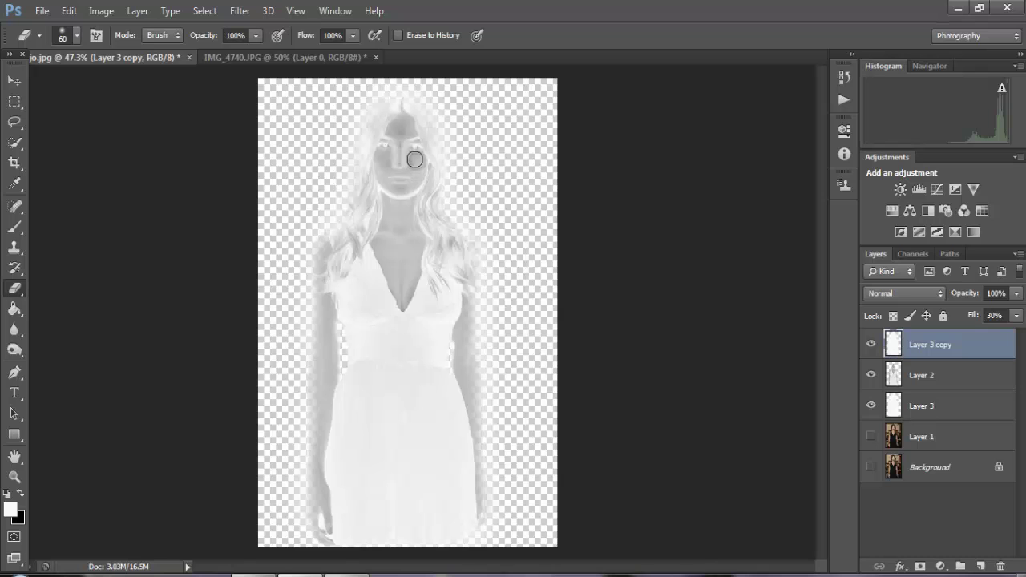
pyautogui.scroll(5, 408, 220)
pyautogui.click(1016, 315)
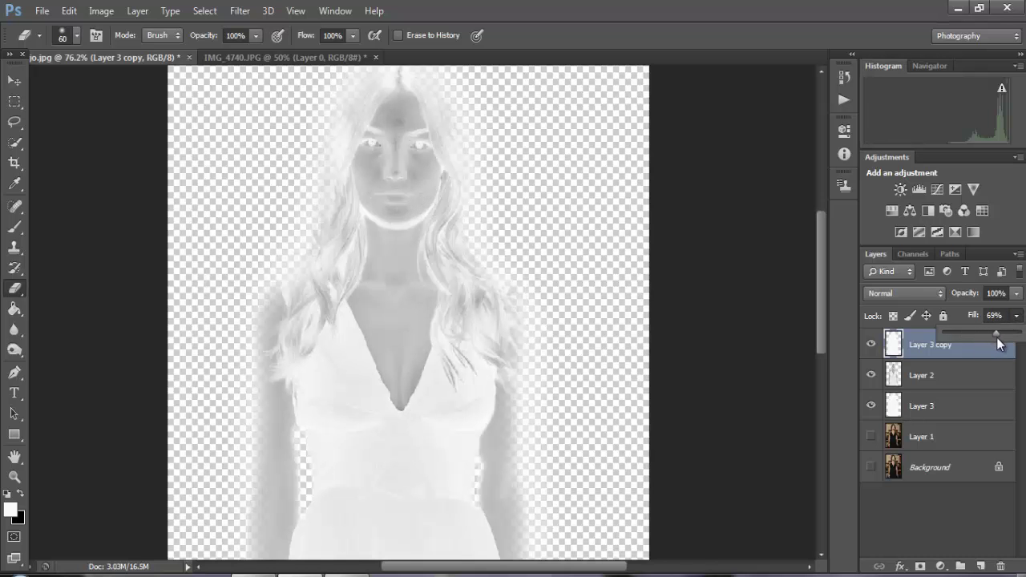
pyautogui.moveTo(998, 337); pyautogui.dragTo(1000, 338)
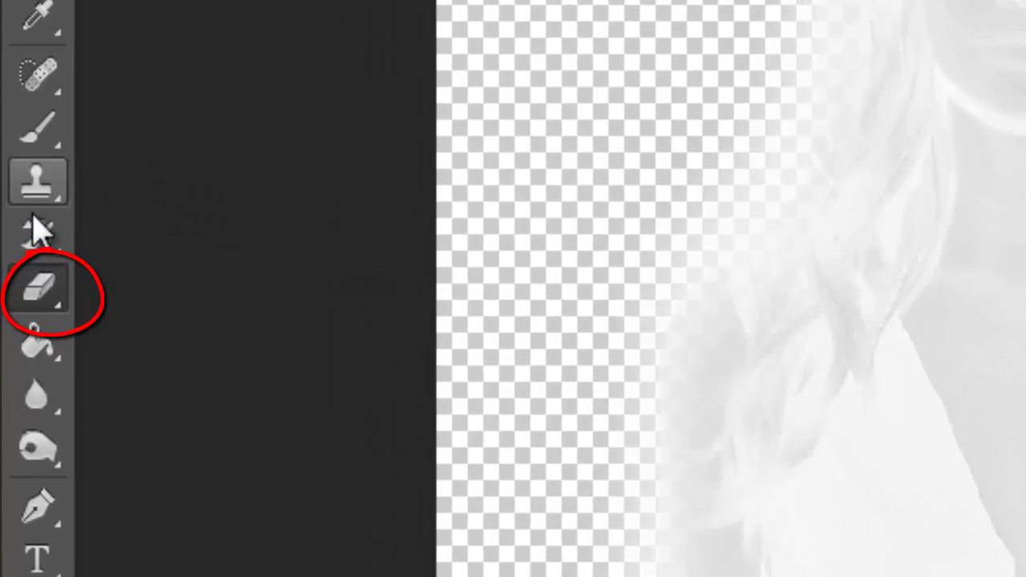
# Switch to the Eraser and set both its opacity and flow to 25%
pyautogui.click(40, 291)
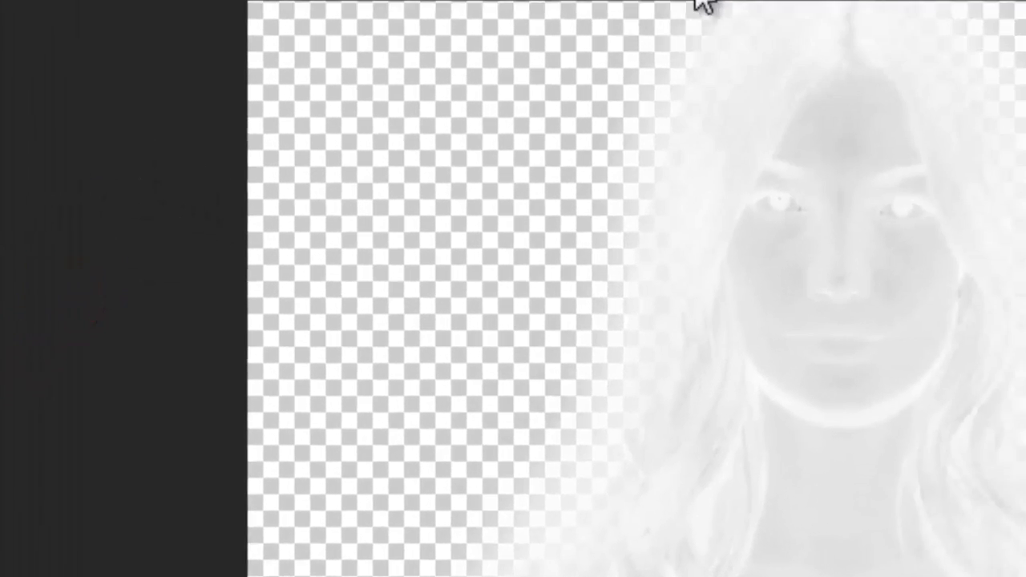
pyautogui.click(620, 94)
pyautogui.click(504, 138)
pyautogui.click(368, 94)
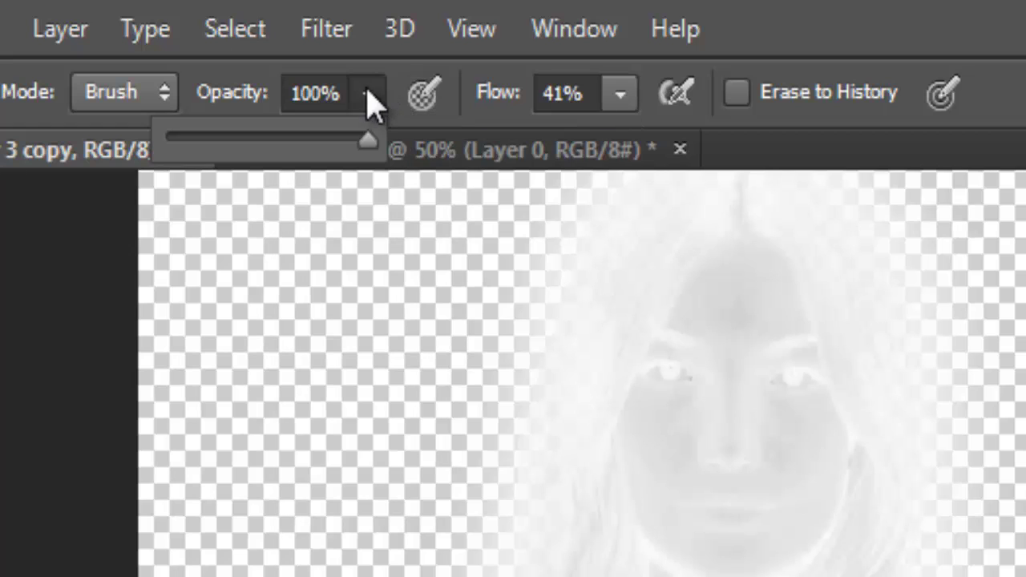
pyautogui.moveTo(231, 141); pyautogui.dragTo(217, 141)
pyautogui.click(619, 94)
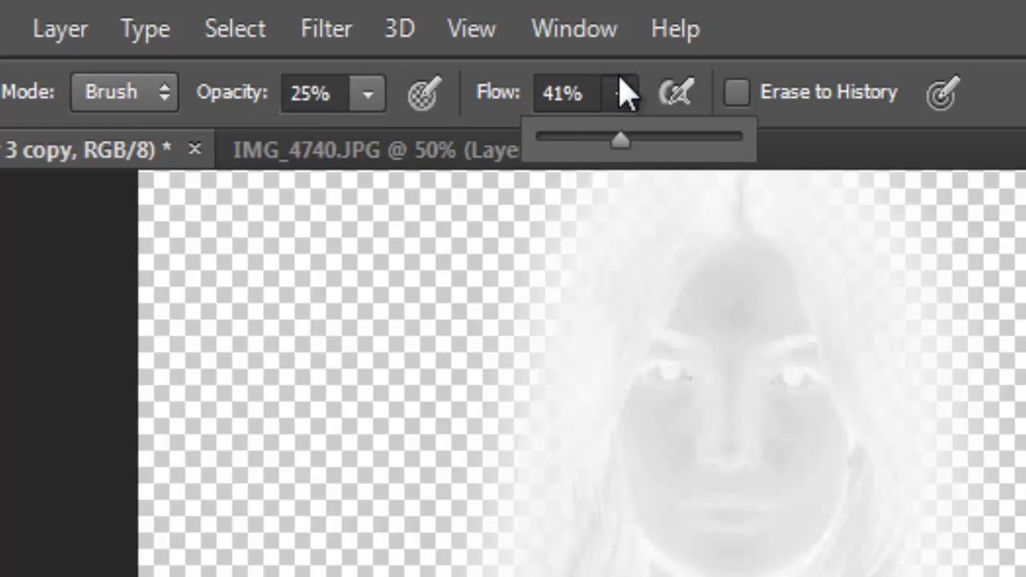
pyautogui.click(574, 138)
pyautogui.click(572, 95)
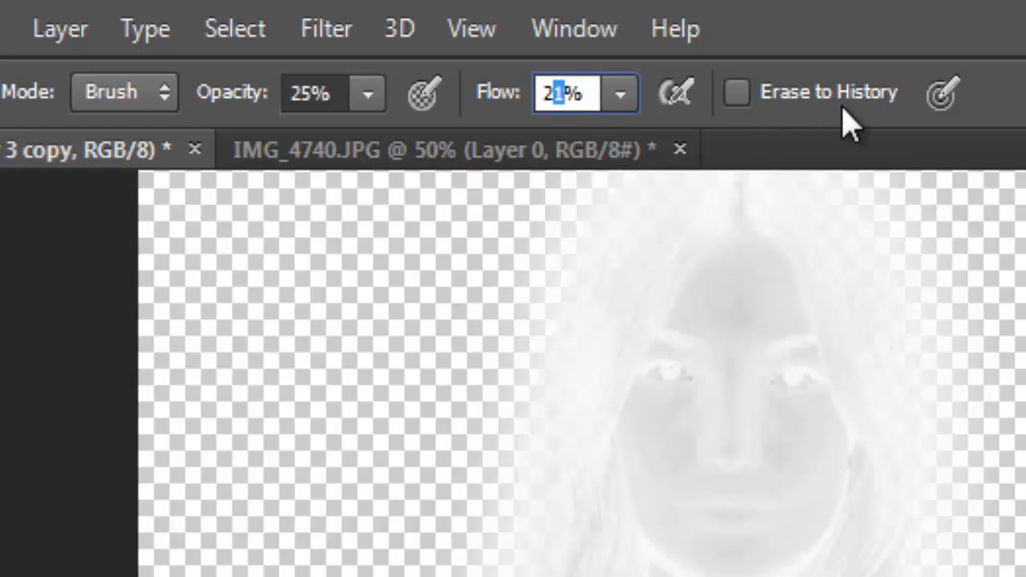
pyautogui.write('25')
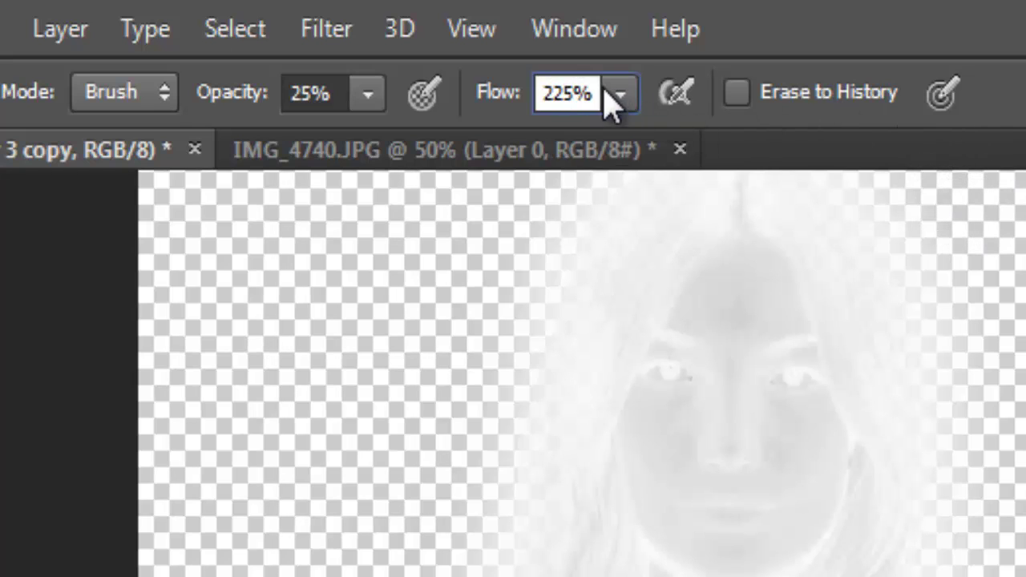
pyautogui.click(614, 95)
pyautogui.click(587, 91)
pyautogui.doubleClick(586, 91)
pyautogui.write('25')
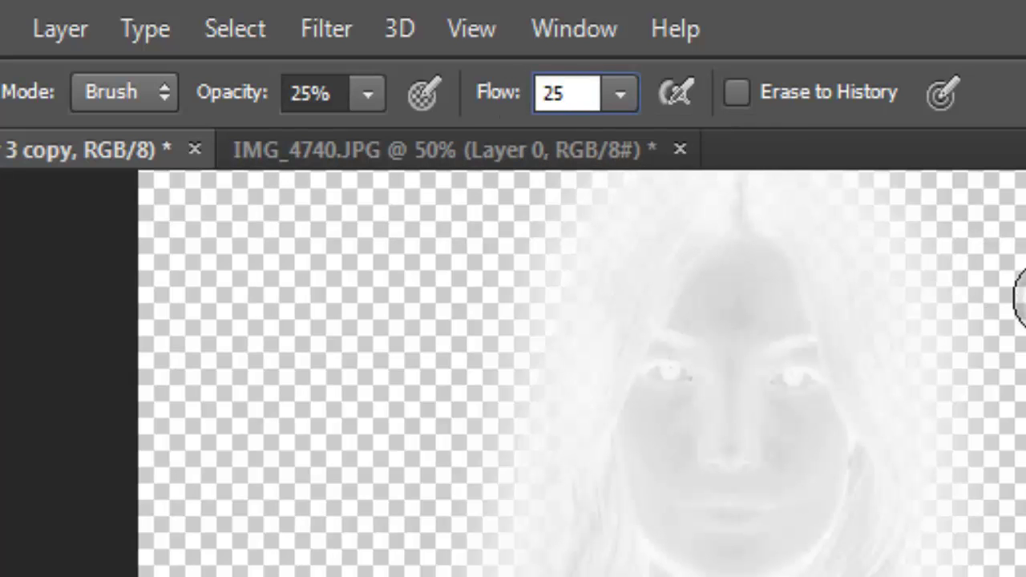
pyautogui.press('Return')
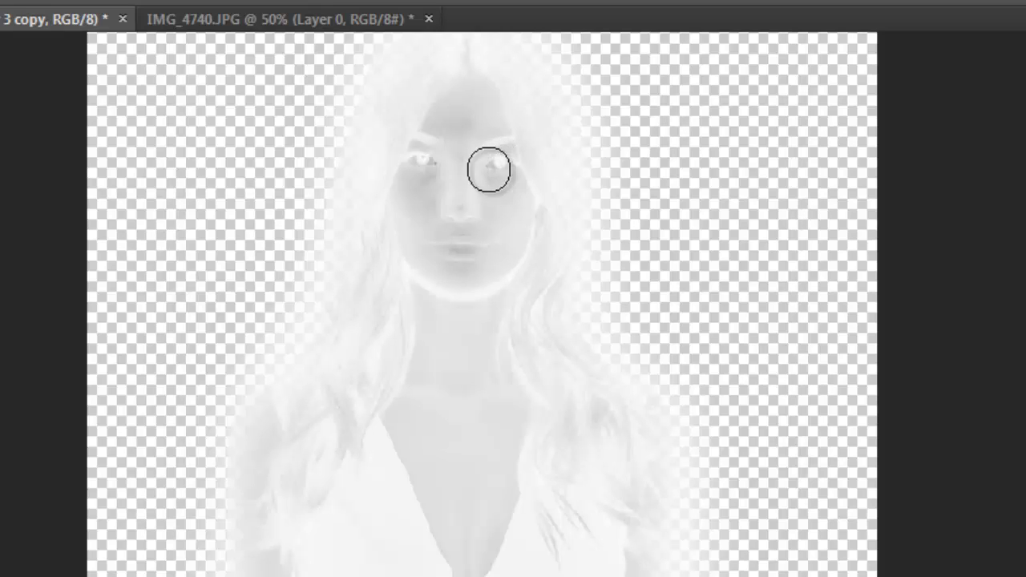
# Scroll down and back up through the image to review the ghost layer
pyautogui.scroll(-1, 401, 436)
pyautogui.scroll(-3, 300, 481)
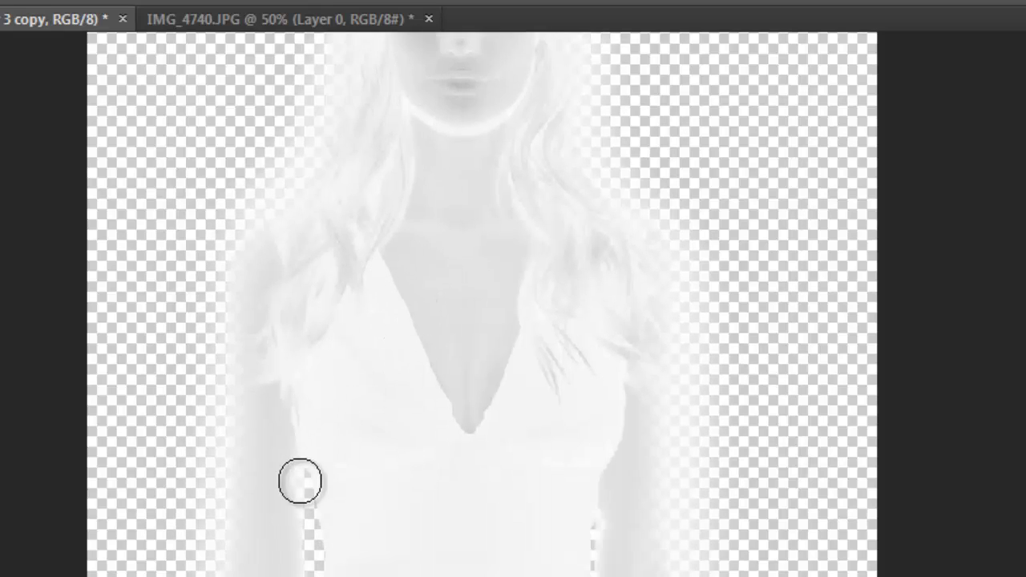
pyautogui.scroll(-1, 300, 481)
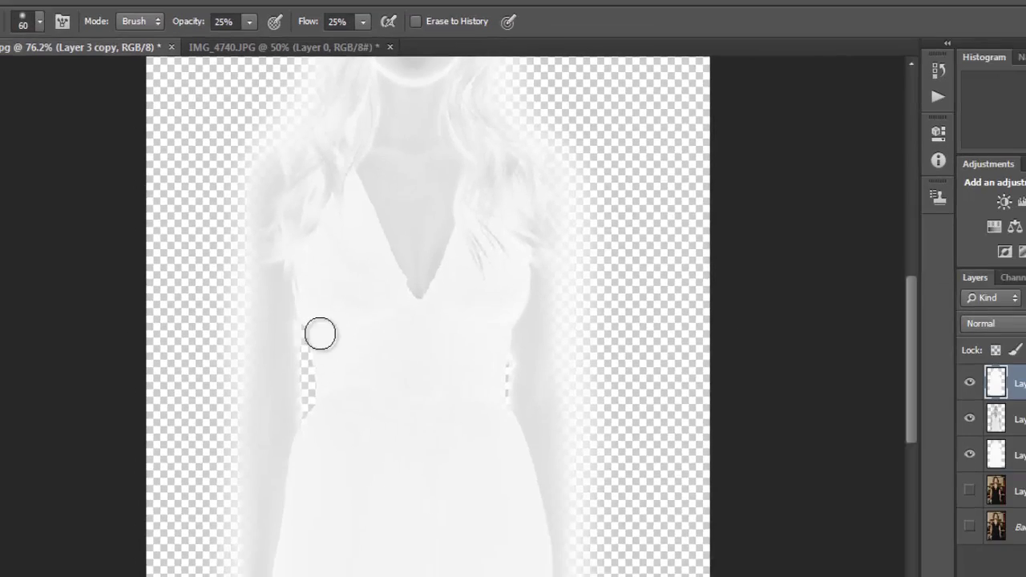
pyautogui.scroll(-2, 374, 291)
pyautogui.scroll(-2, 380, 298)
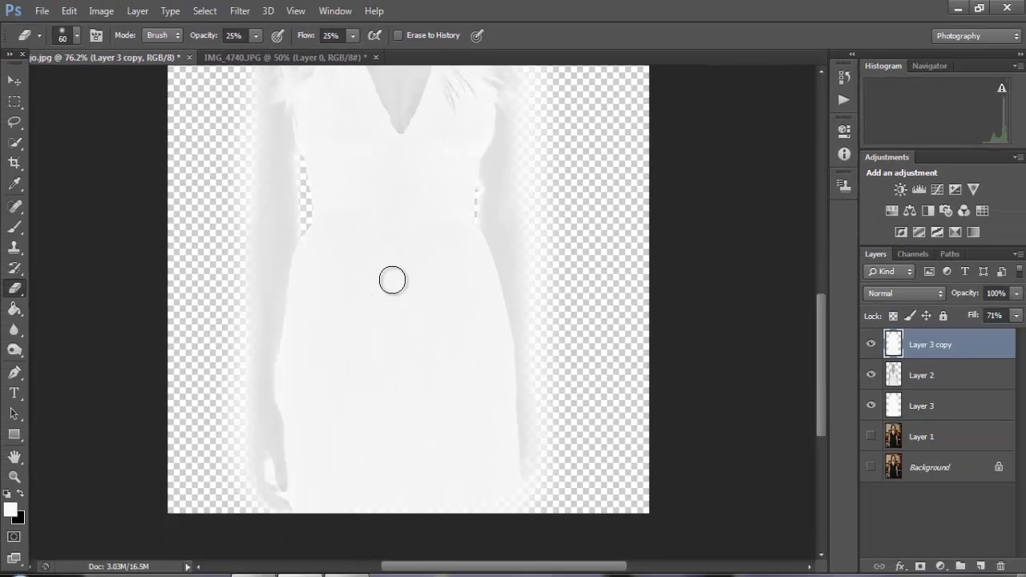
pyautogui.scroll(1, 392, 280)
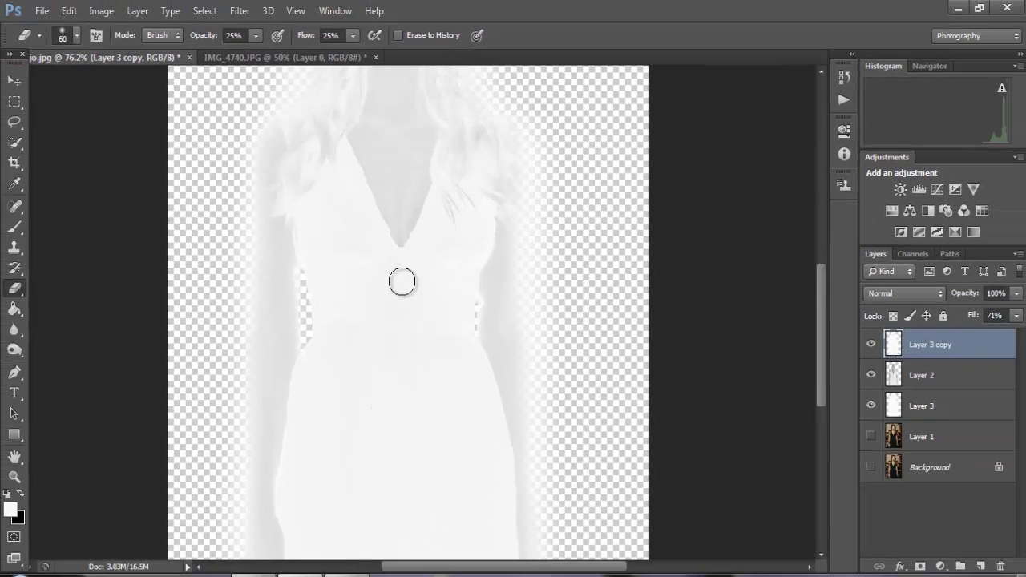
pyautogui.scroll(2, 400, 280)
pyautogui.scroll(2, 410, 280)
pyautogui.scroll(2, 408, 272)
pyautogui.scroll(2, 401, 217)
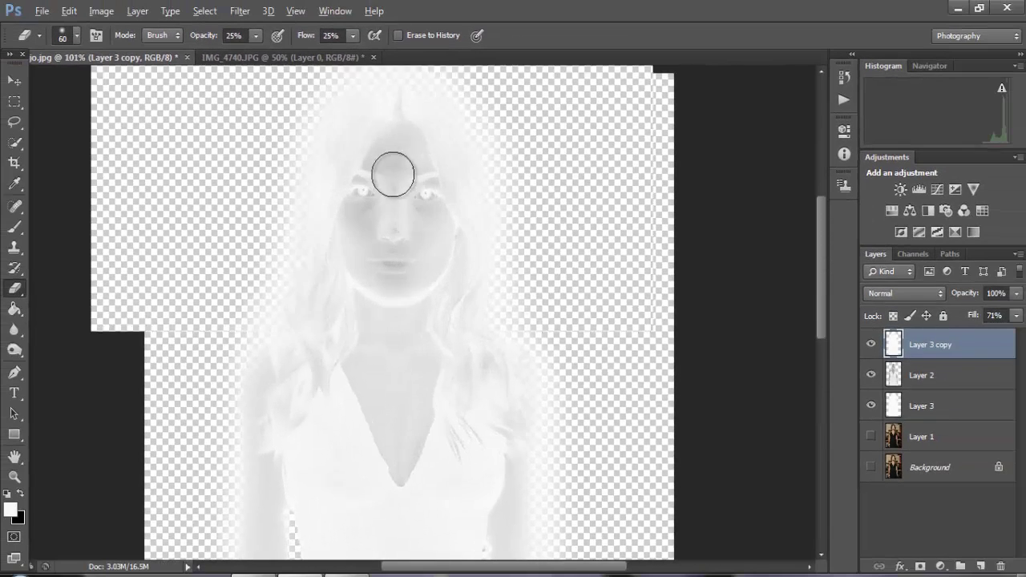
pyautogui.scroll(1, 390, 168)
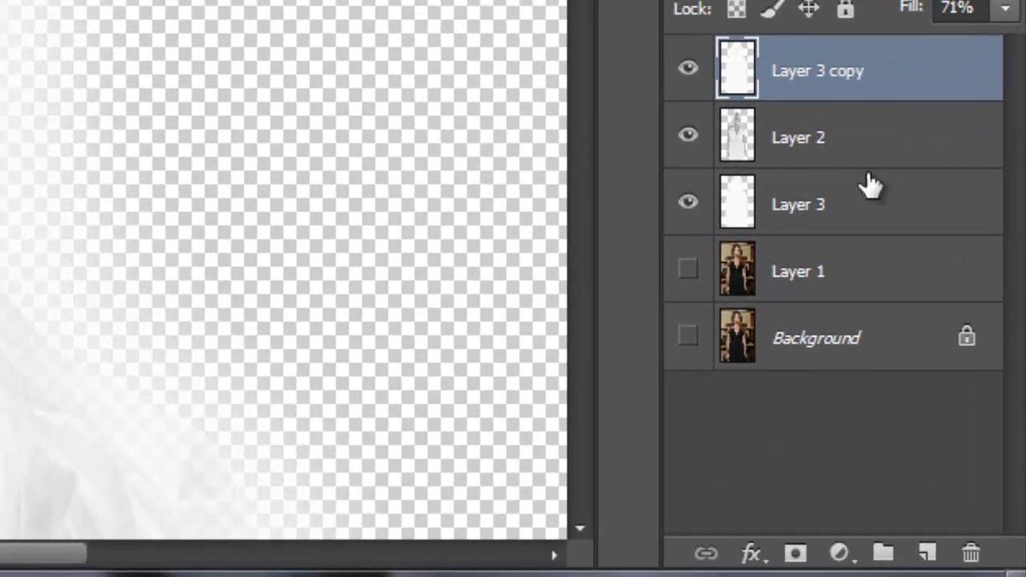
# Add new Layer 4 and prepare a black Brush at 15 px
pyautogui.click(930, 552)
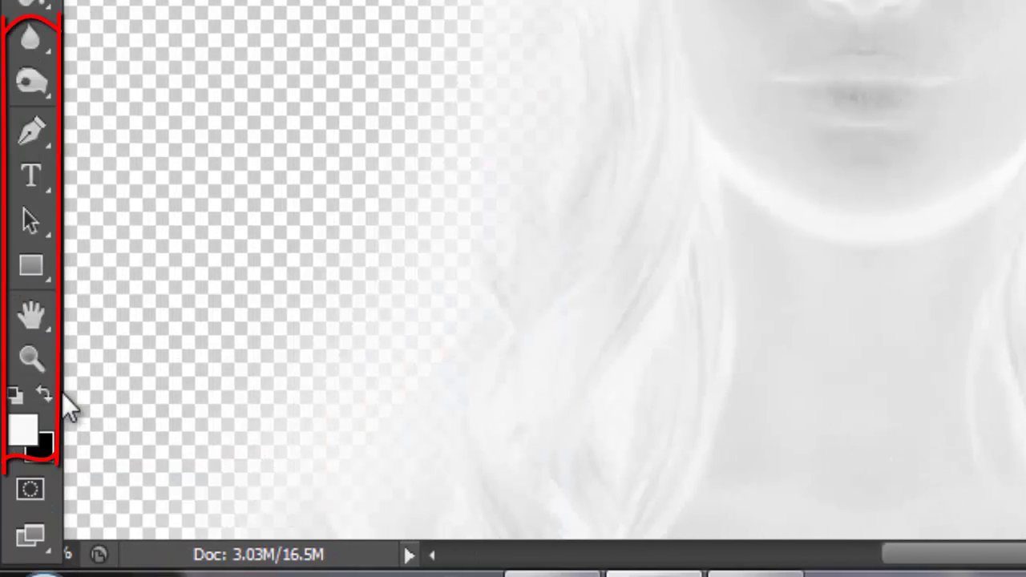
pyautogui.click(45, 395)
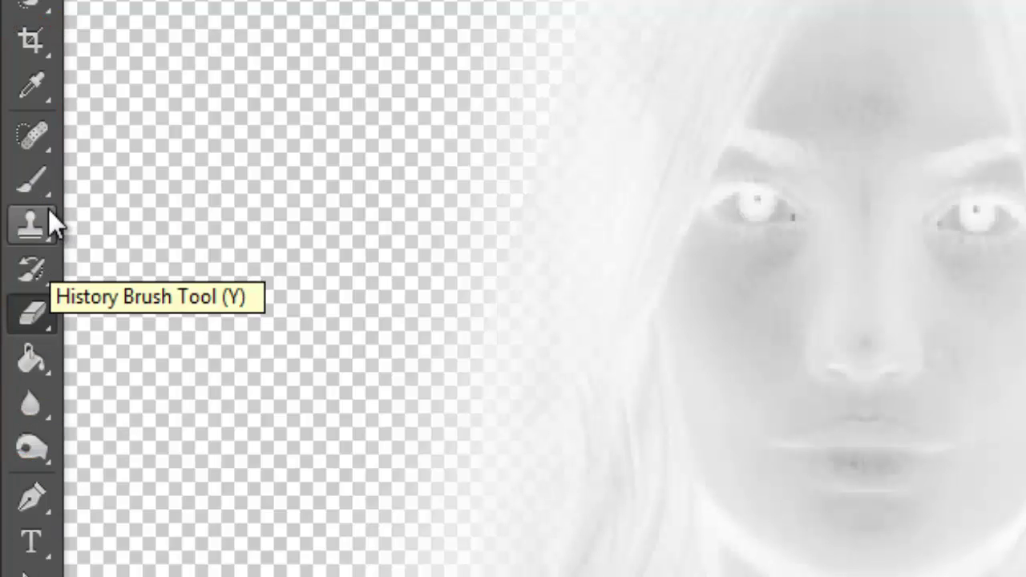
pyautogui.click(36, 183)
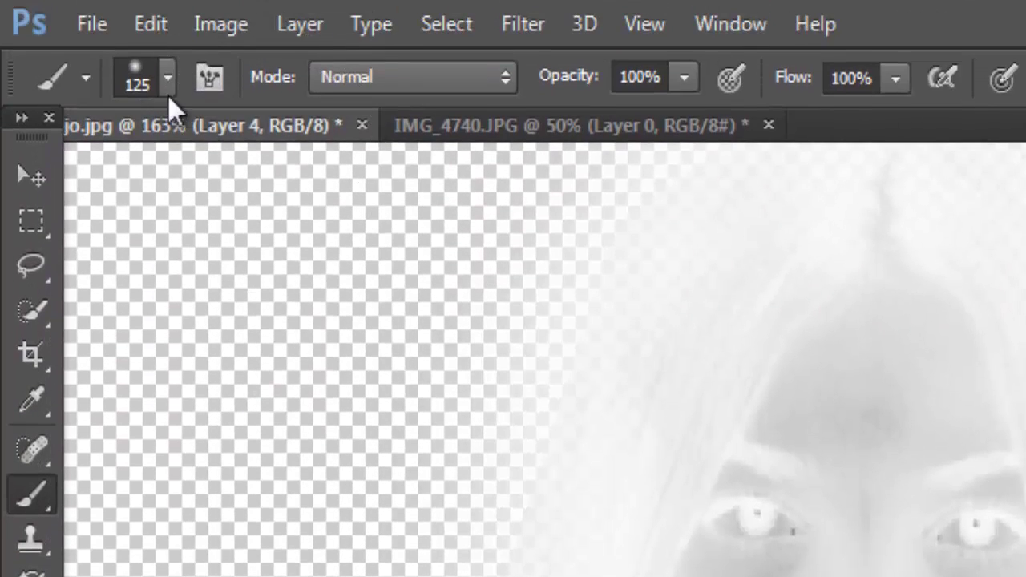
pyautogui.click(165, 85)
pyautogui.moveTo(118, 186); pyautogui.dragTo(80, 187)
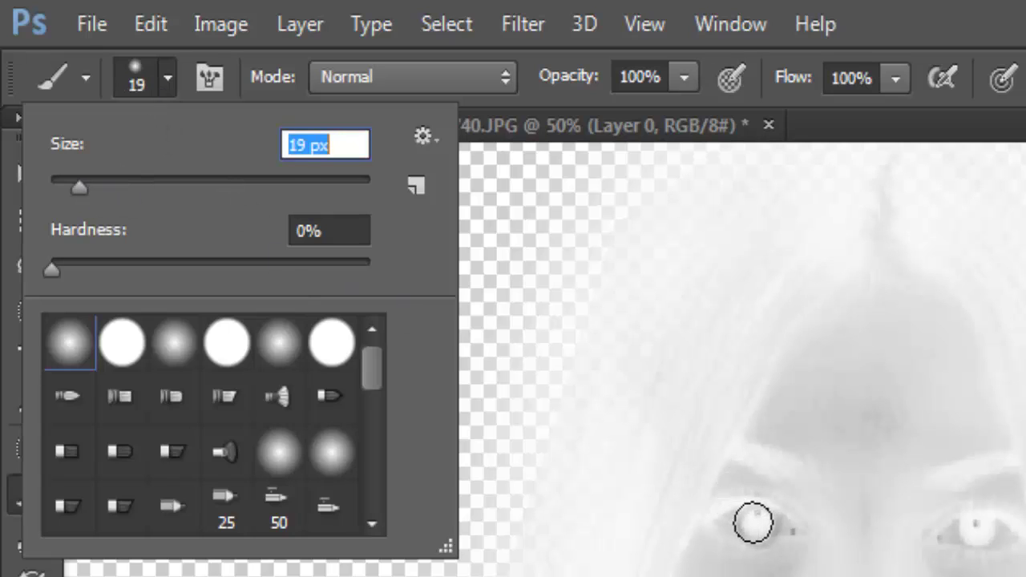
pyautogui.click(75, 183)
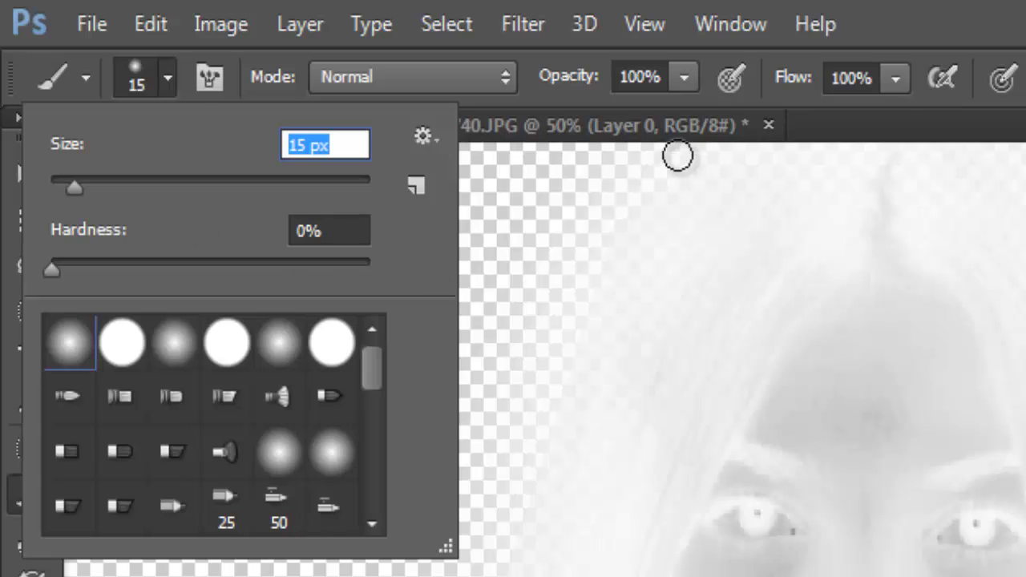
# Lower the brush flow to 15% and opacity to 13%
pyautogui.click(893, 78)
pyautogui.moveTo(787, 115); pyautogui.dragTo(753, 115)
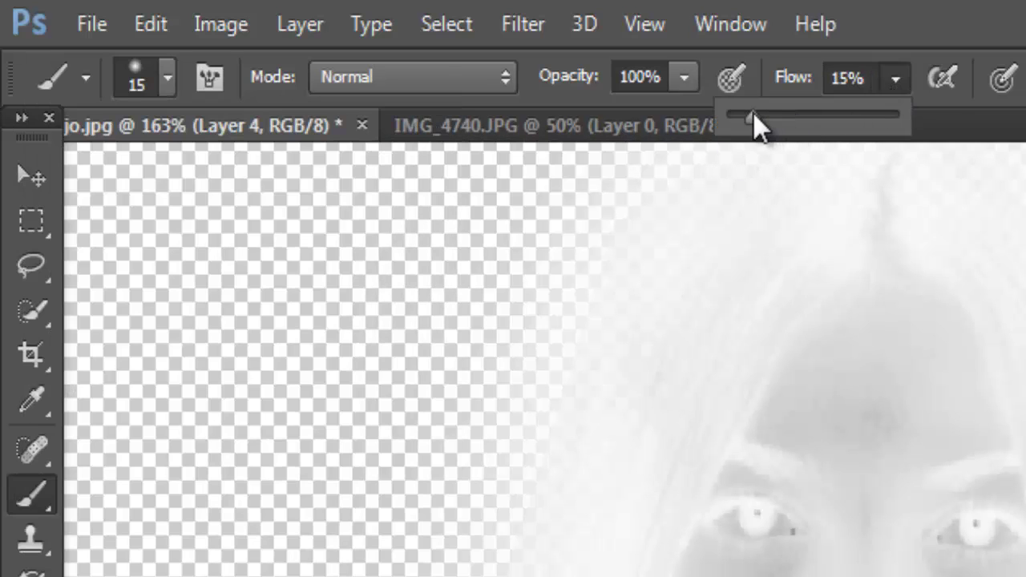
pyautogui.click(673, 80)
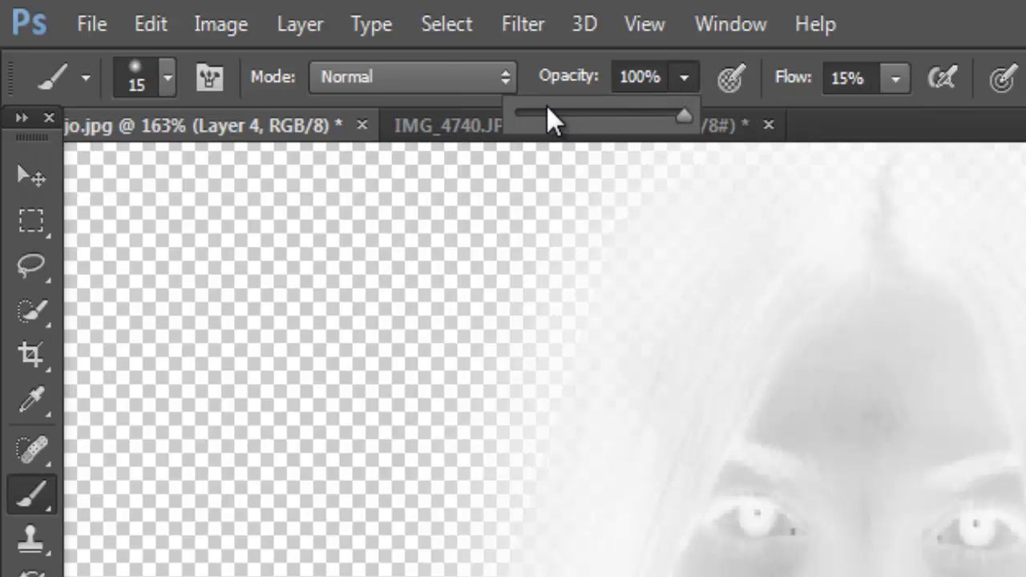
pyautogui.moveTo(547, 115); pyautogui.dragTo(539, 115)
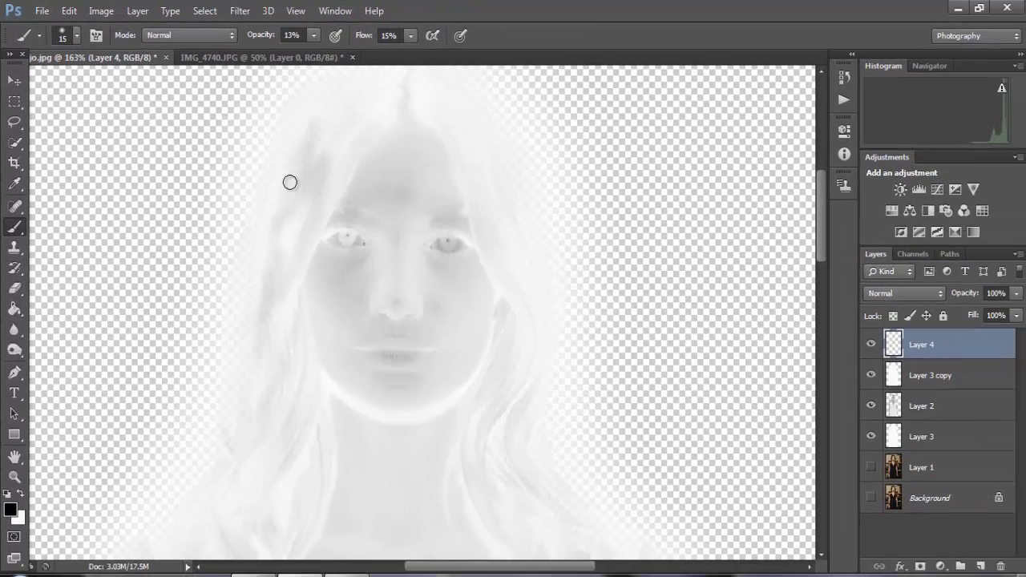
# With a 77 px brush, paint soft grey shading over the woman's waist, dress and neckline on Layer 4
pyautogui.scroll(-3, 513, 264)
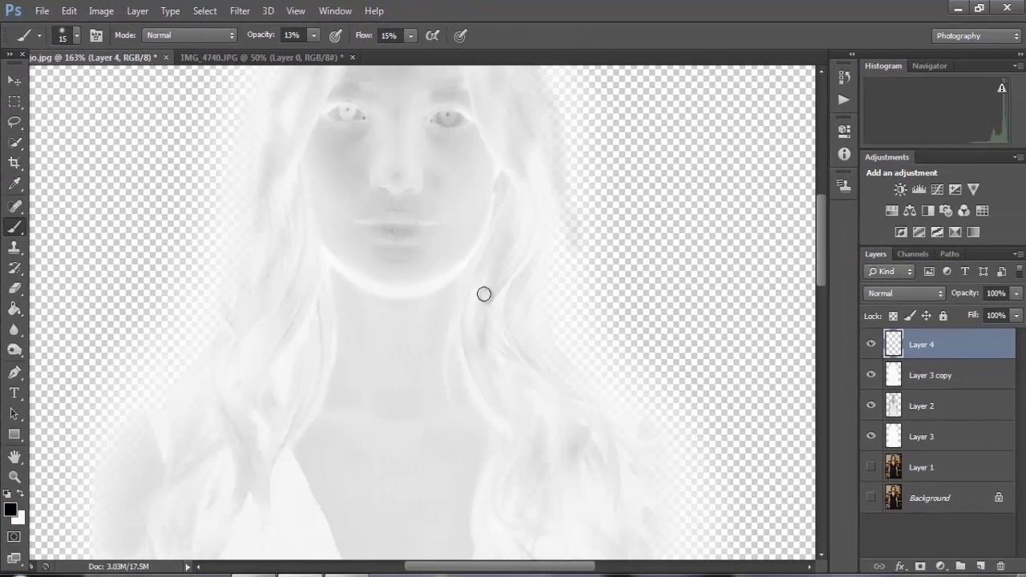
pyautogui.scroll(-5, 252, 431)
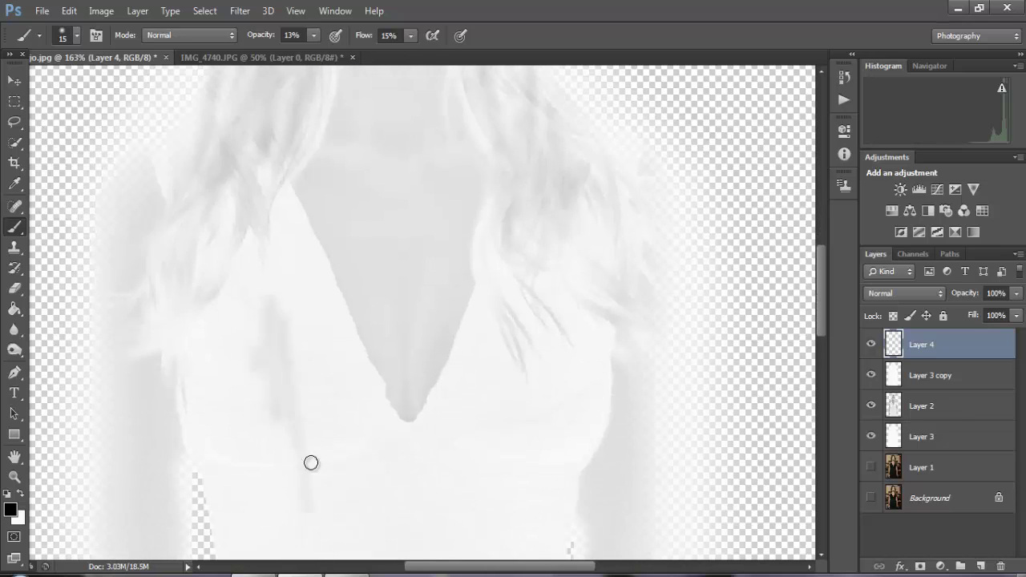
pyautogui.scroll(-3, 295, 502)
pyautogui.click(77, 36)
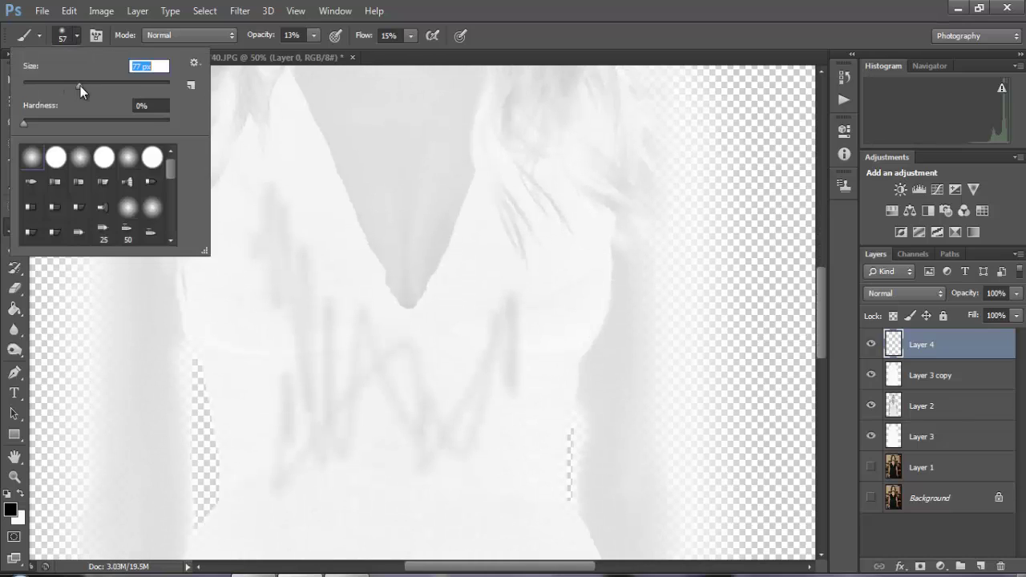
pyautogui.press('Return')
pyautogui.scroll(-5, 277, 314)
pyautogui.moveTo(300, 252)
pyautogui.mouseDown()
pyautogui.moveTo(488, 305)
pyautogui.moveTo(363, 461)
pyautogui.mouseUp()
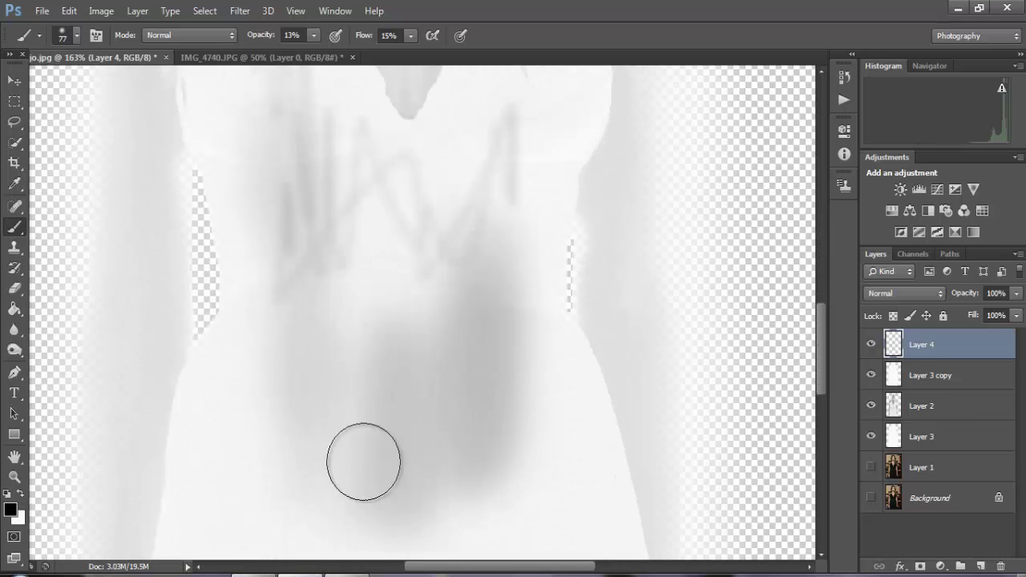
pyautogui.keyDown('alt'); pyautogui.scroll(-8, 377, 457); pyautogui.keyUp('alt')
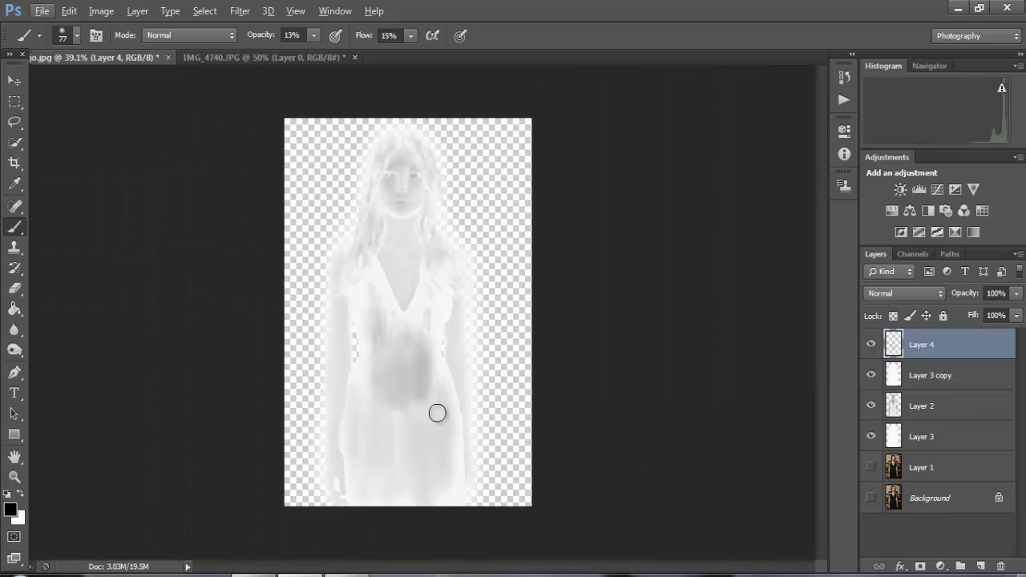
pyautogui.moveTo(437, 412)
pyautogui.mouseDown()
pyautogui.moveTo(355, 305)
pyautogui.moveTo(390, 389)
pyautogui.moveTo(392, 441)
pyautogui.moveTo(384, 296)
pyautogui.mouseUp()
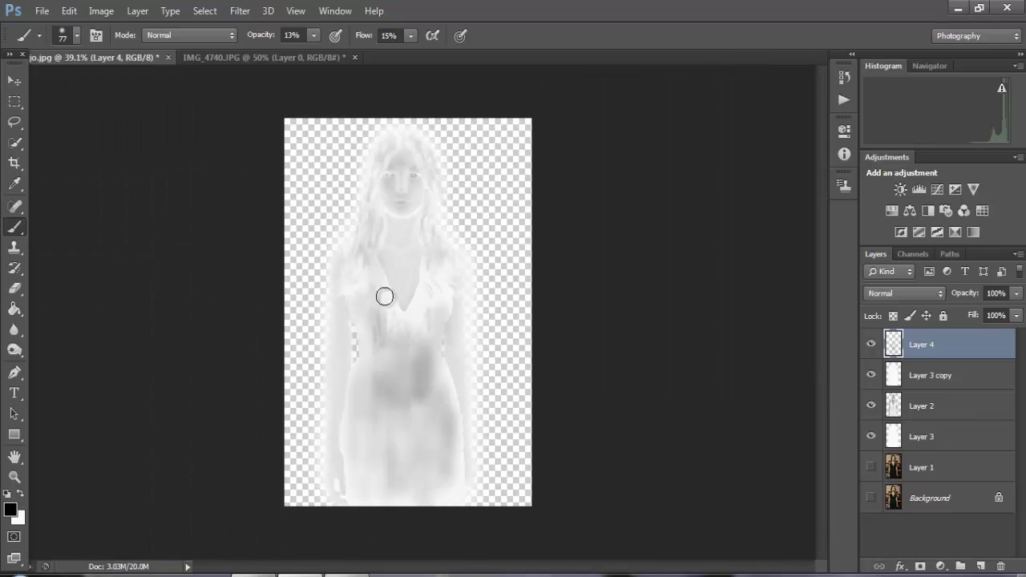
pyautogui.keyDown('alt'); pyautogui.scroll(2, 360, 387); pyautogui.keyUp('alt')
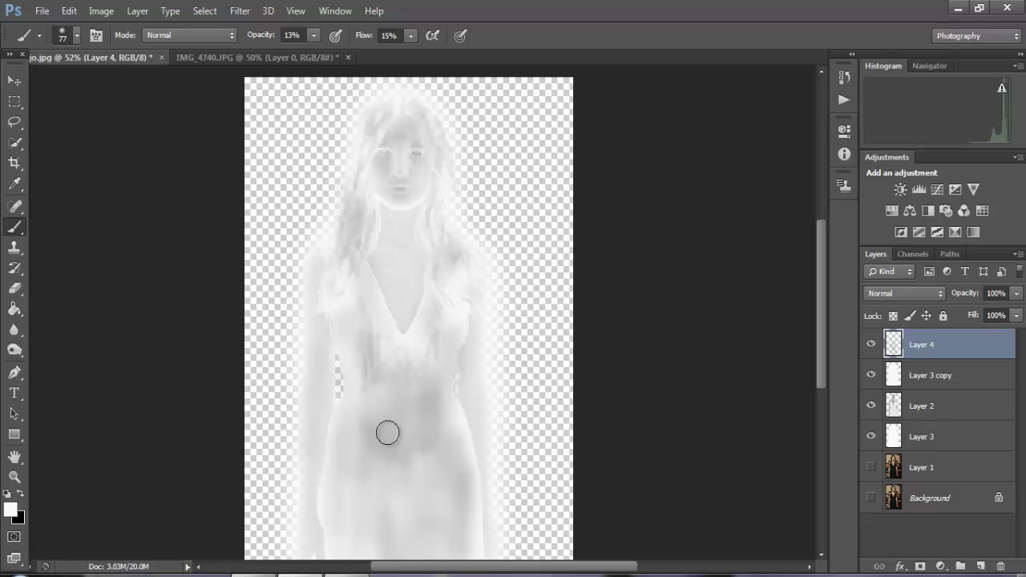
pyautogui.keyDown('alt'); pyautogui.scroll(-3, 393, 425); pyautogui.keyUp('alt')
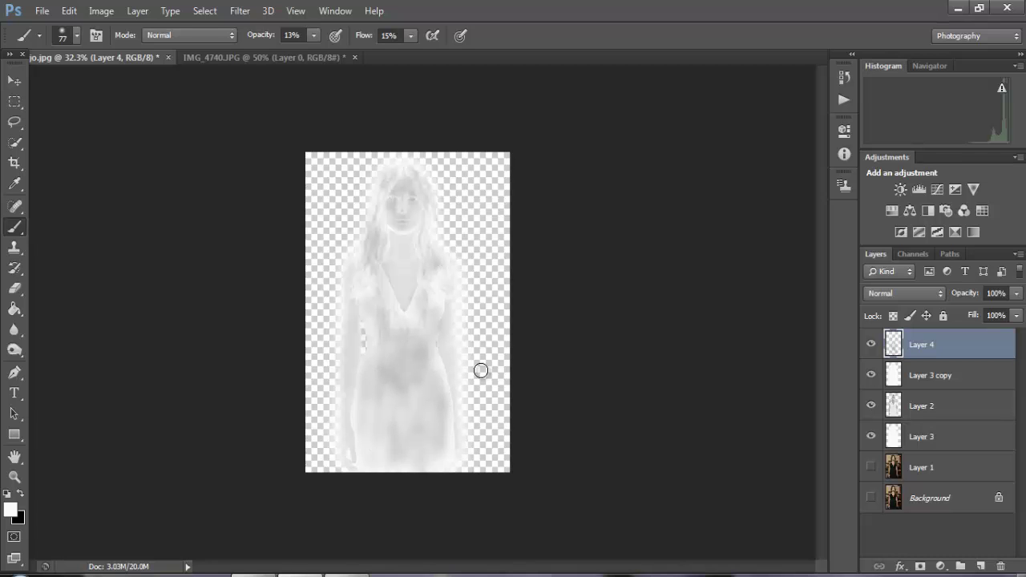
pyautogui.keyDown('alt'); pyautogui.scroll(3, 446, 147); pyautogui.keyUp('alt')
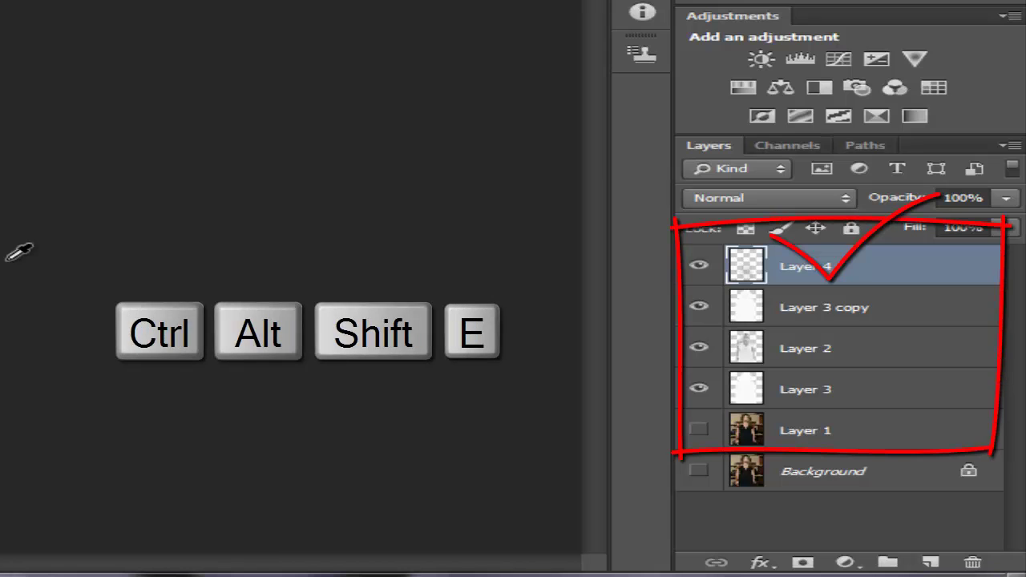
# Stamp visible layers into Layer 5, hide the layers below, and show Layer 0 in IMG_4740.JPG
pyautogui.hotkey('ctrl', 'alt', 'shift', 'e')
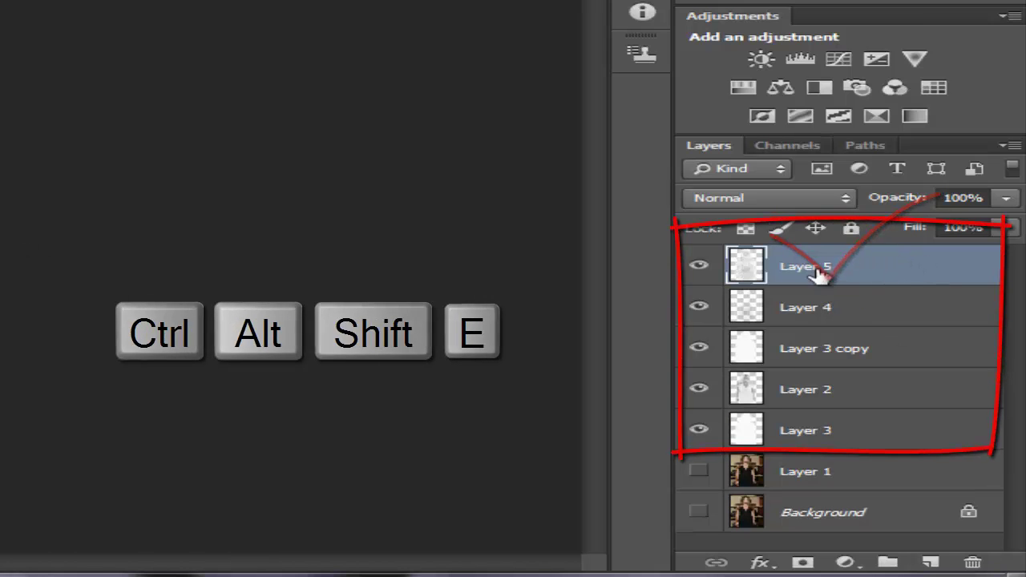
pyautogui.moveTo(698, 307); pyautogui.dragTo(685, 462)
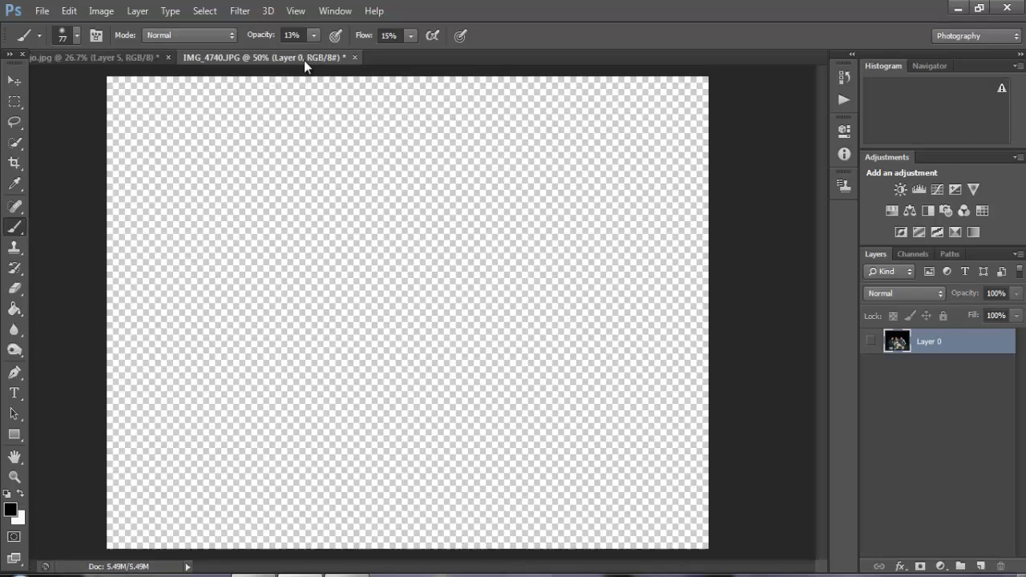
pyautogui.click(309, 60)
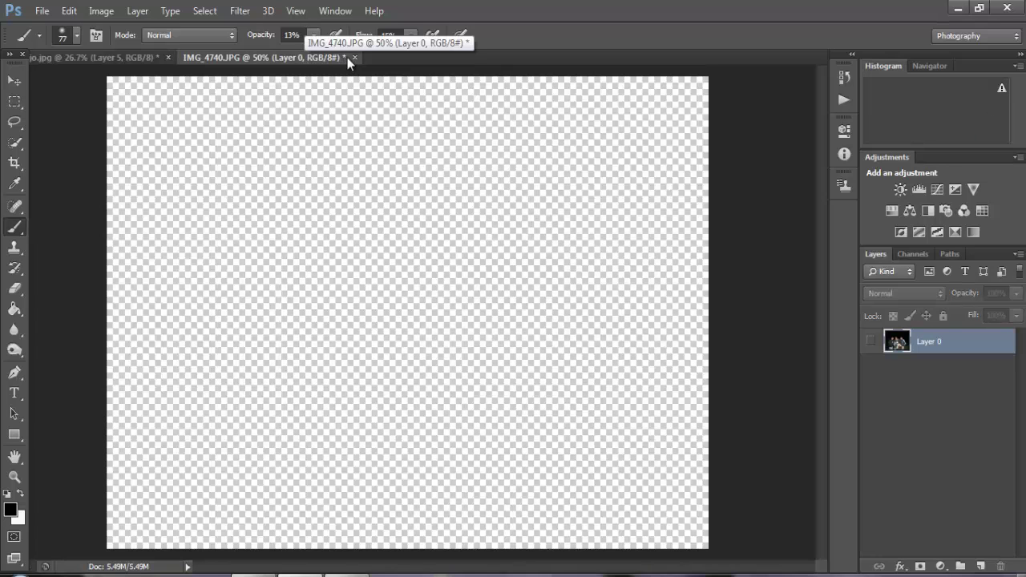
pyautogui.click(872, 342)
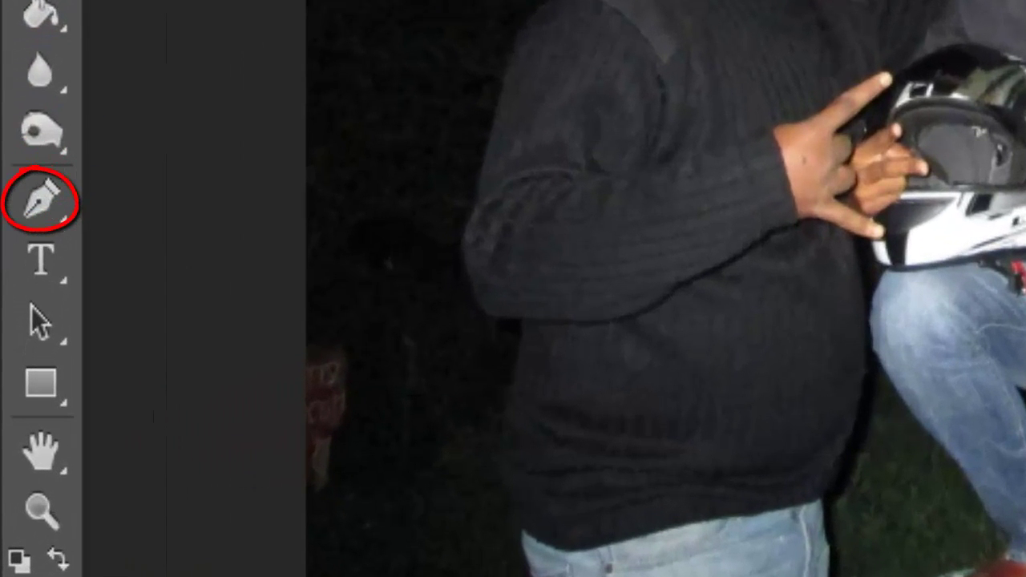
# Trace the middle and right men with the Pen tool and copy them onto new Layer 1
pyautogui.click(44, 202)
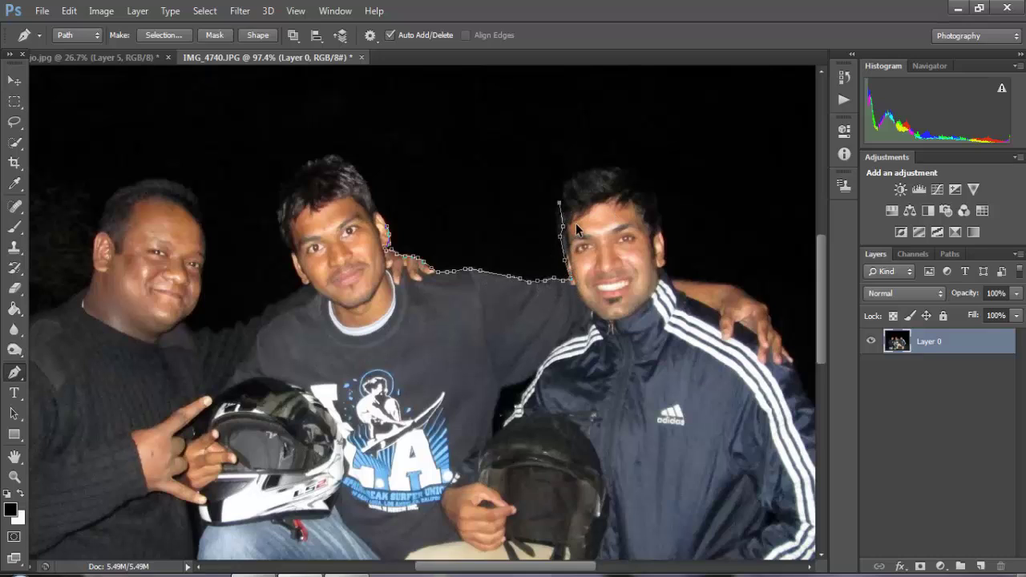
pyautogui.scroll(-4, 680, 513)
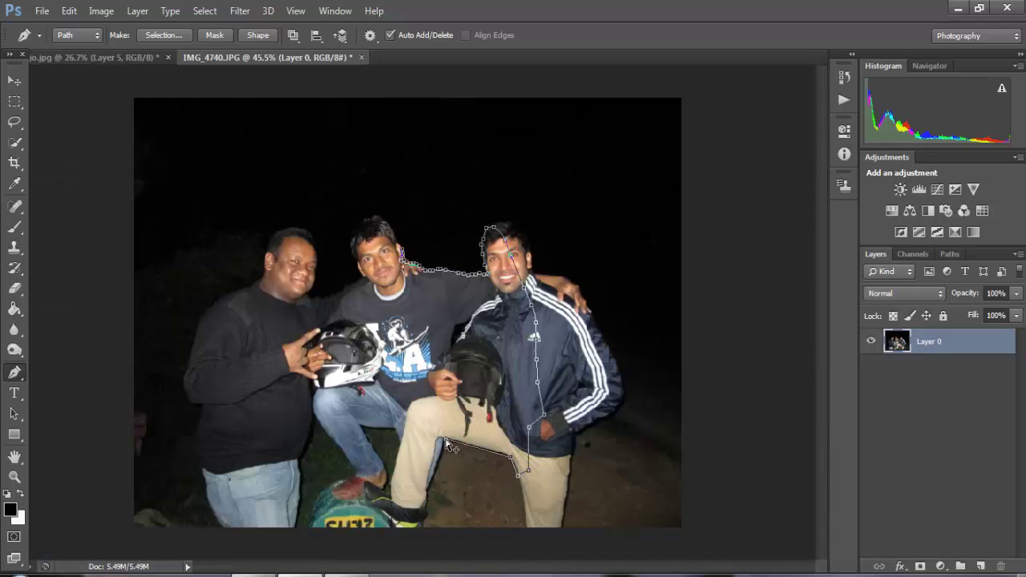
pyautogui.scroll(1, 463, 451)
pyautogui.scroll(3, 489, 464)
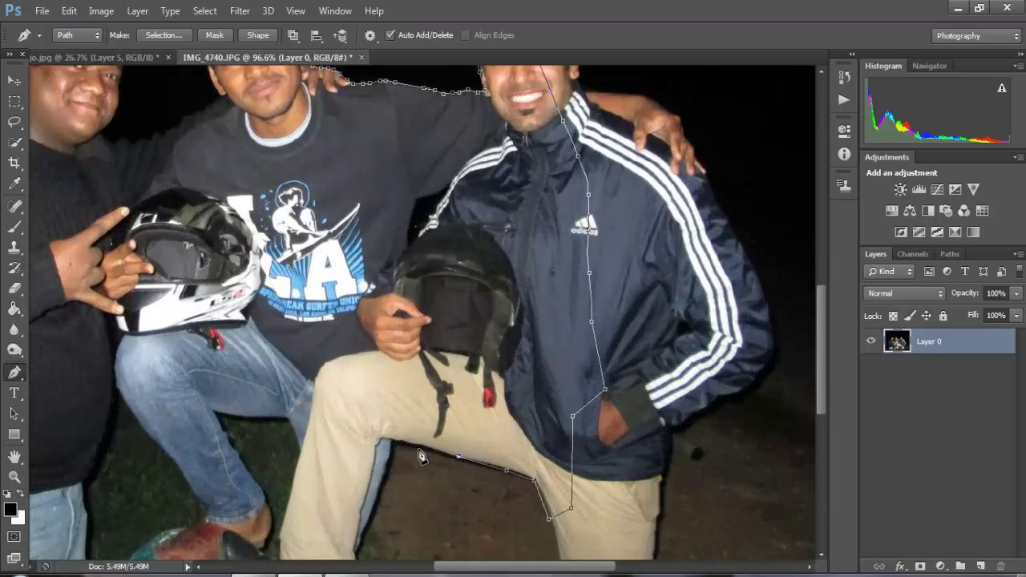
pyautogui.scroll(3, 287, 170)
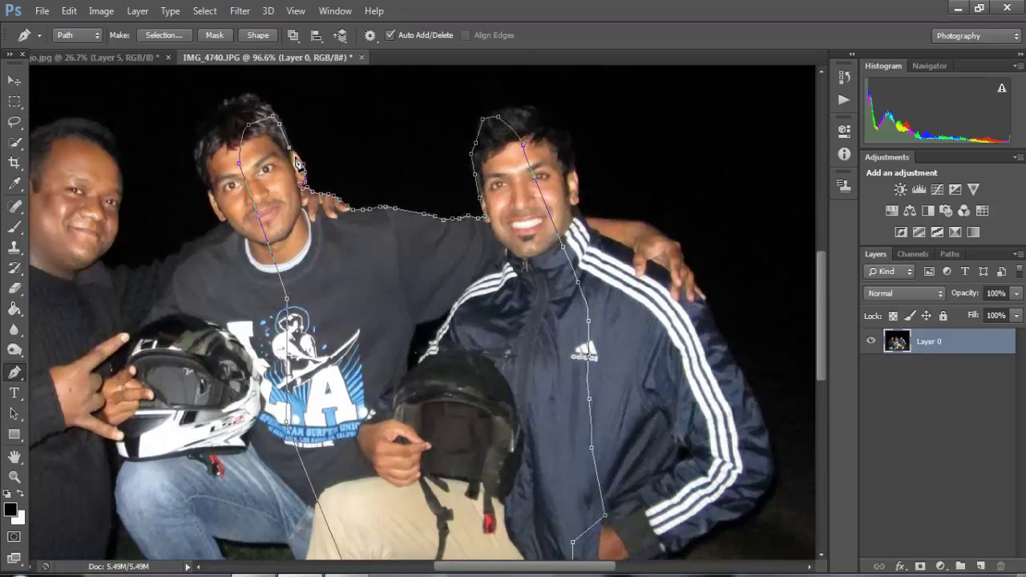
pyautogui.scroll(-5, 76, 297)
pyautogui.hotkey('ctrl', 'Return')
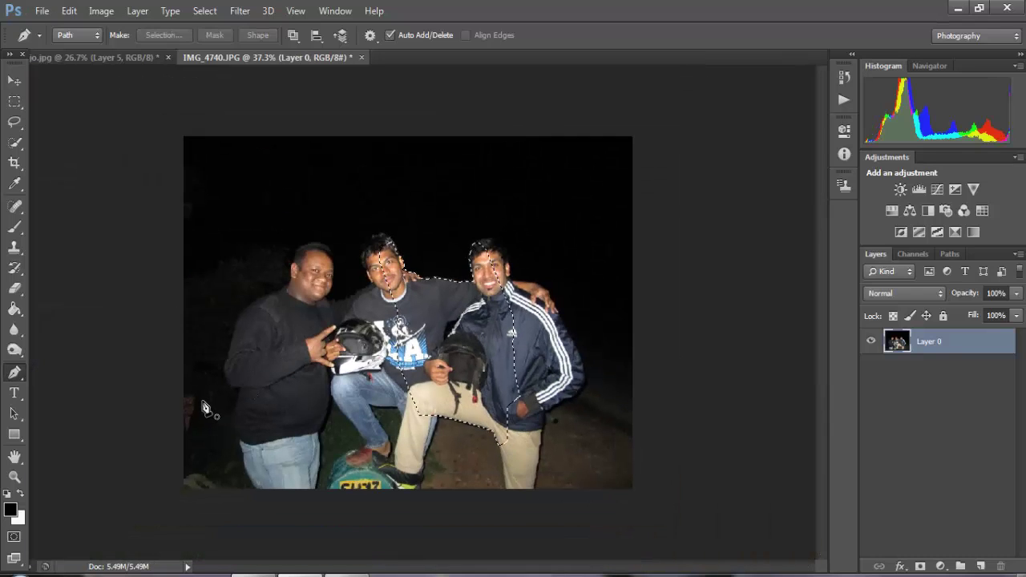
pyautogui.hotkey('ctrl', 'j')
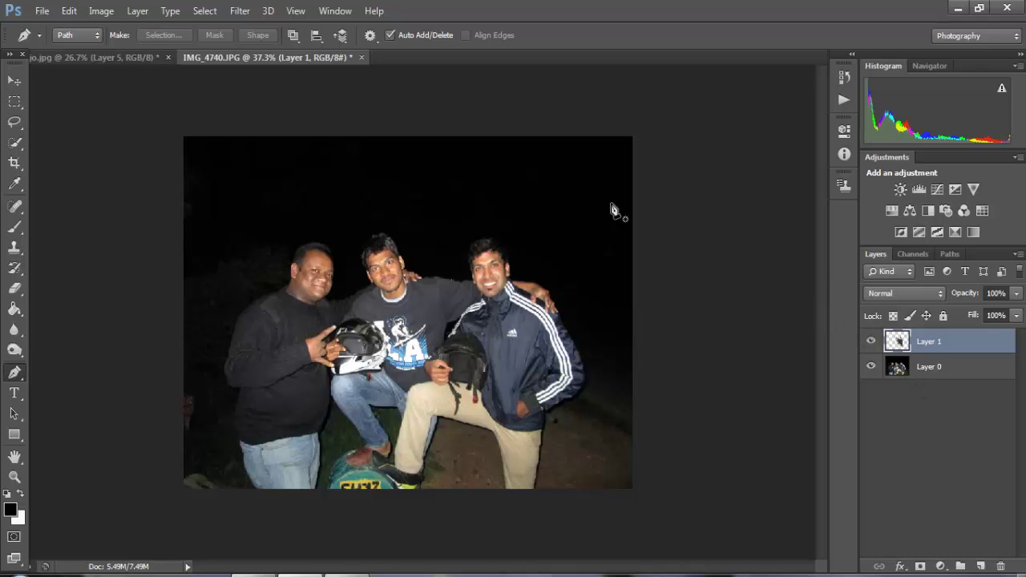
# Drag the ghost woman's Layer 5 from o.jpg into the IMG_4740 group photo
pyautogui.click(101, 61)
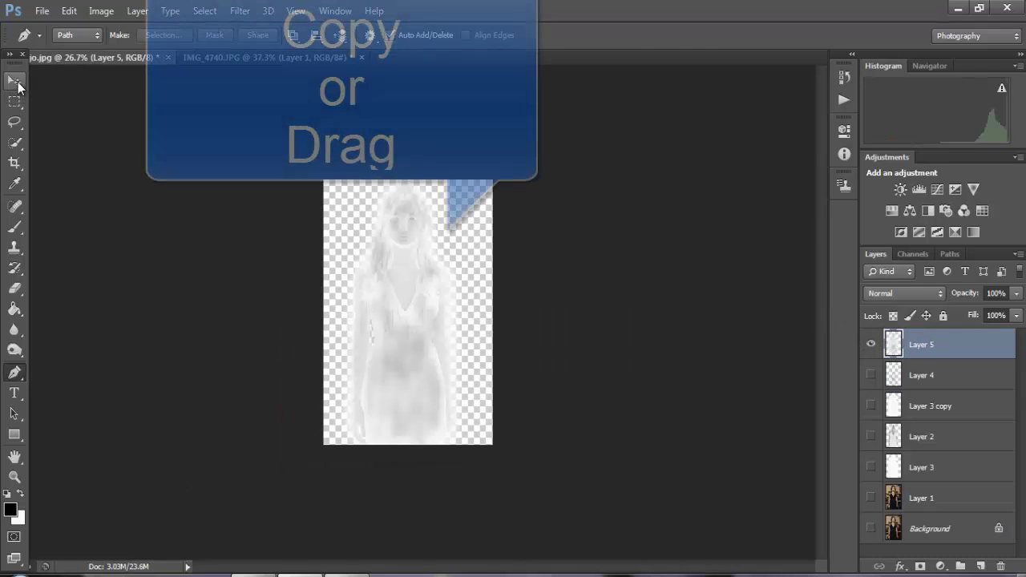
pyautogui.click(14, 80)
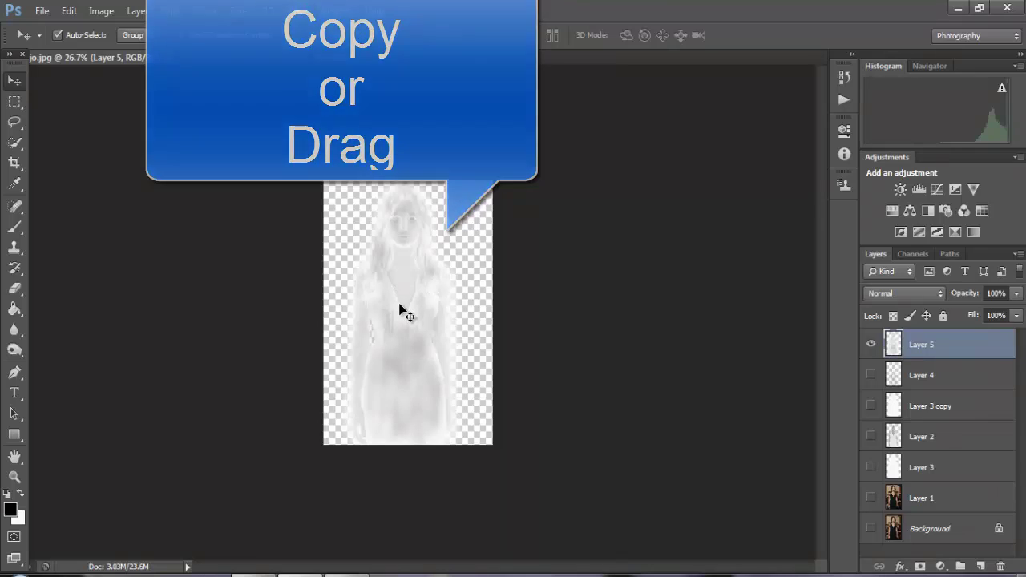
pyautogui.moveTo(399, 296)
pyautogui.mouseDown()
pyautogui.moveTo(325, 67)
pyautogui.moveTo(451, 273)
pyautogui.mouseUp()
pyautogui.moveTo(449, 313); pyautogui.dragTo(446, 315)
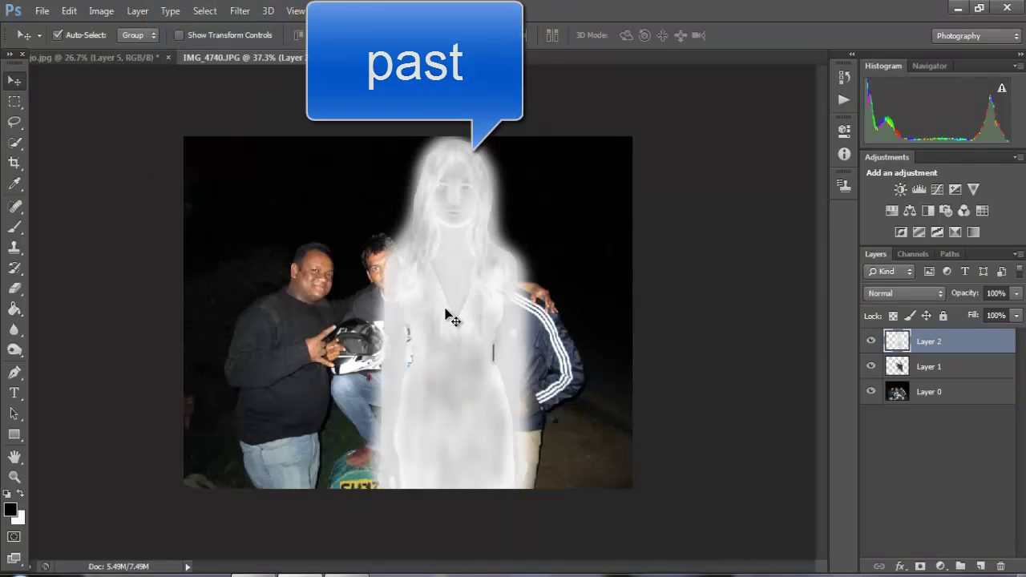
# Scale the ghost to about 70%, place her between the men, and put Layer 1 above her
pyautogui.hotkey('ctrl', 't')
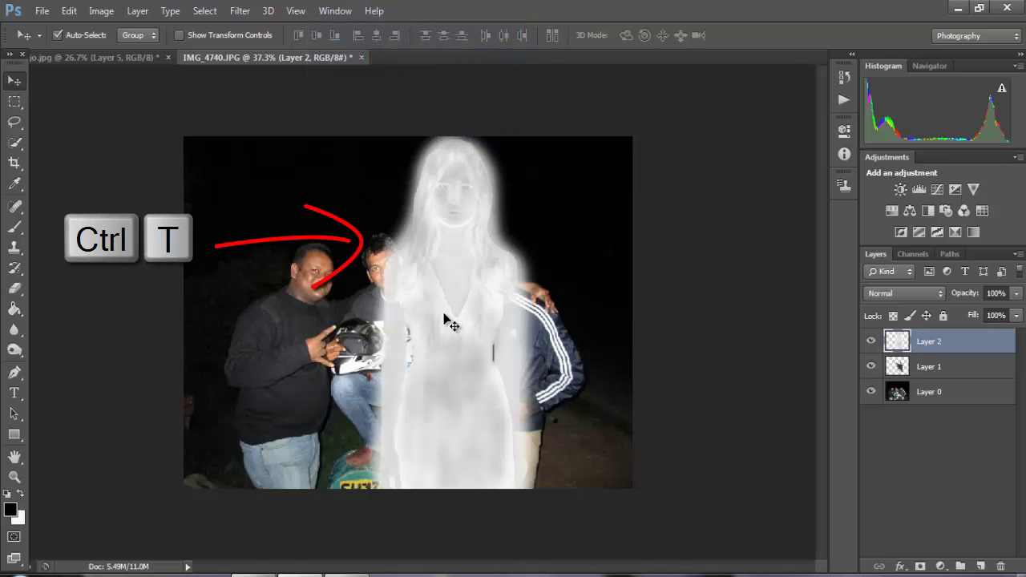
pyautogui.hotkey('ctrl', 't')
pyautogui.moveTo(546, 141)
pyautogui.mouseDown()
pyautogui.moveTo(486, 244)
pyautogui.moveTo(496, 237)
pyautogui.mouseUp()
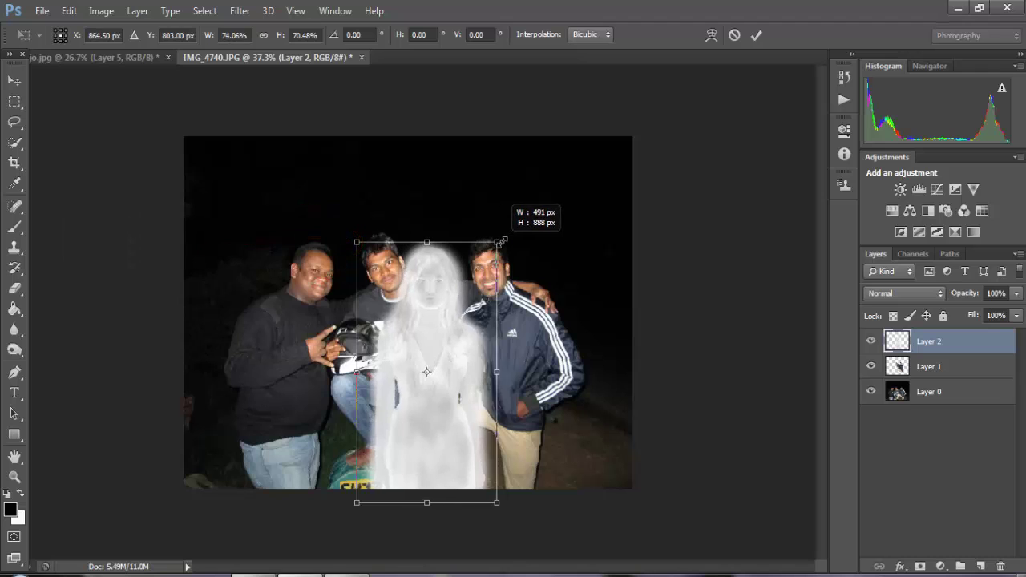
pyautogui.moveTo(447, 320); pyautogui.dragTo(455, 294)
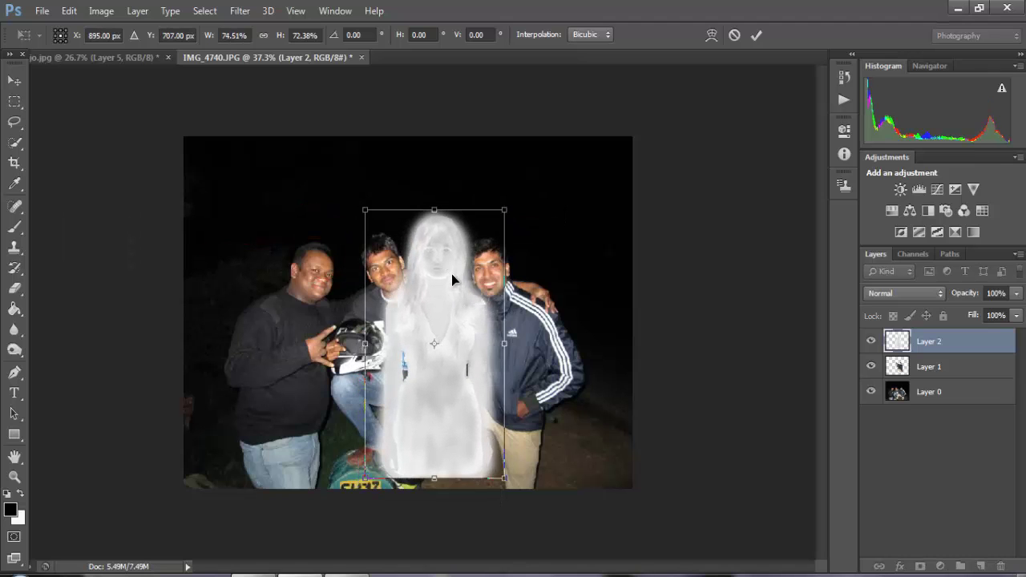
pyautogui.moveTo(507, 213); pyautogui.dragTo(488, 215)
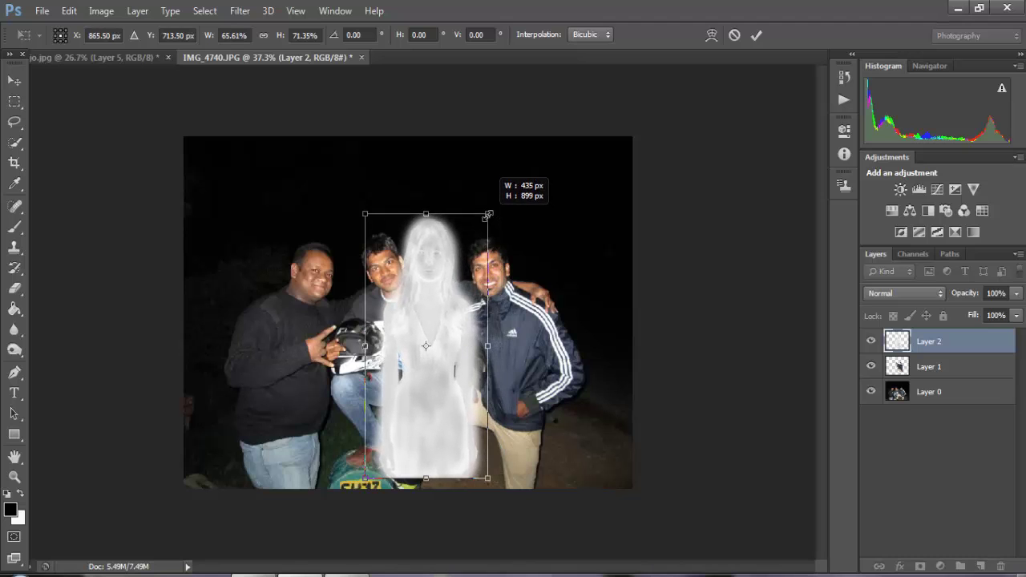
pyautogui.moveTo(445, 321); pyautogui.dragTo(447, 304)
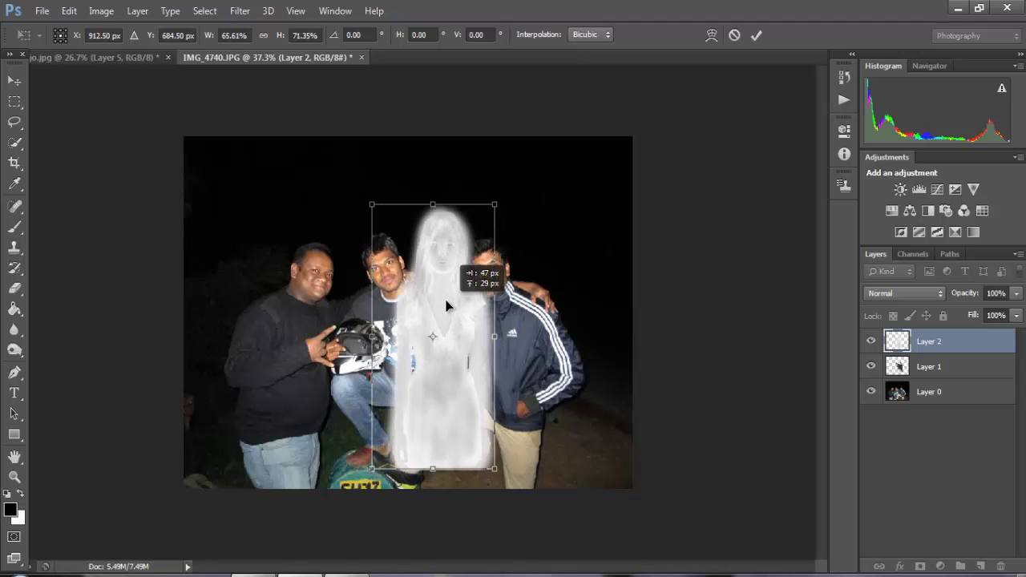
pyautogui.moveTo(495, 333); pyautogui.dragTo(499, 332)
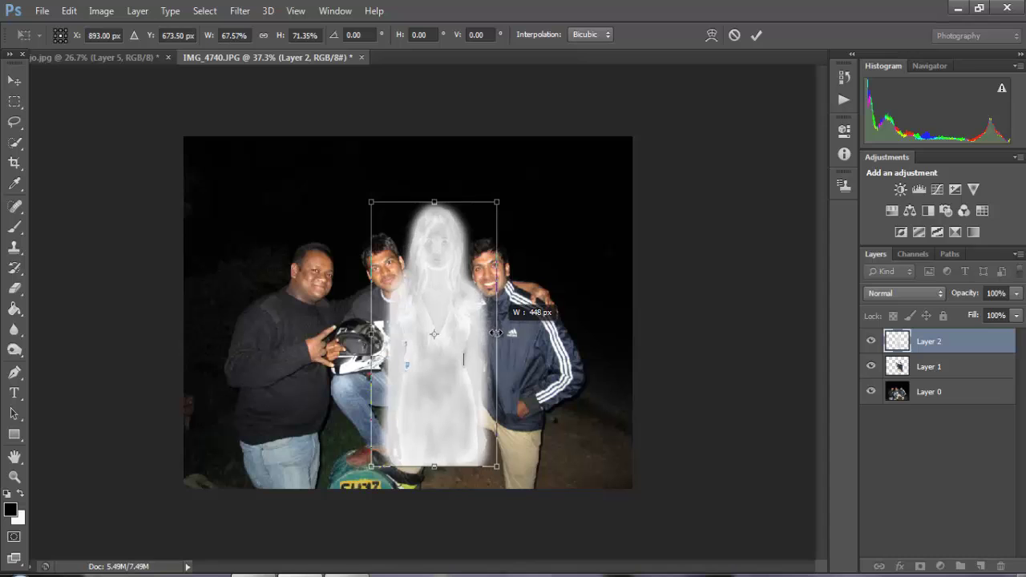
pyautogui.moveTo(371, 335); pyautogui.dragTo(371, 335)
pyautogui.moveTo(443, 335); pyautogui.dragTo(447, 358)
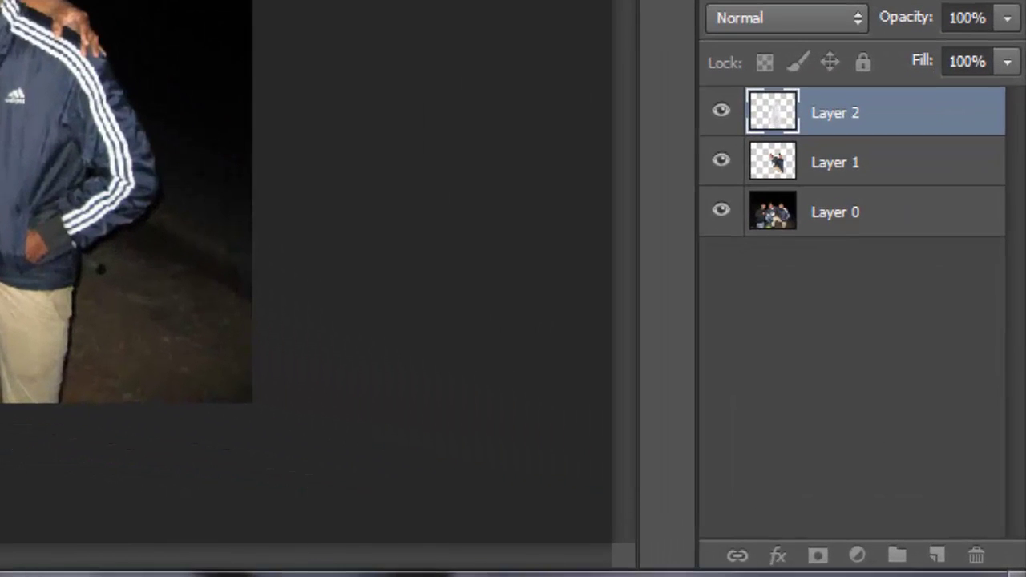
pyautogui.press('Return')
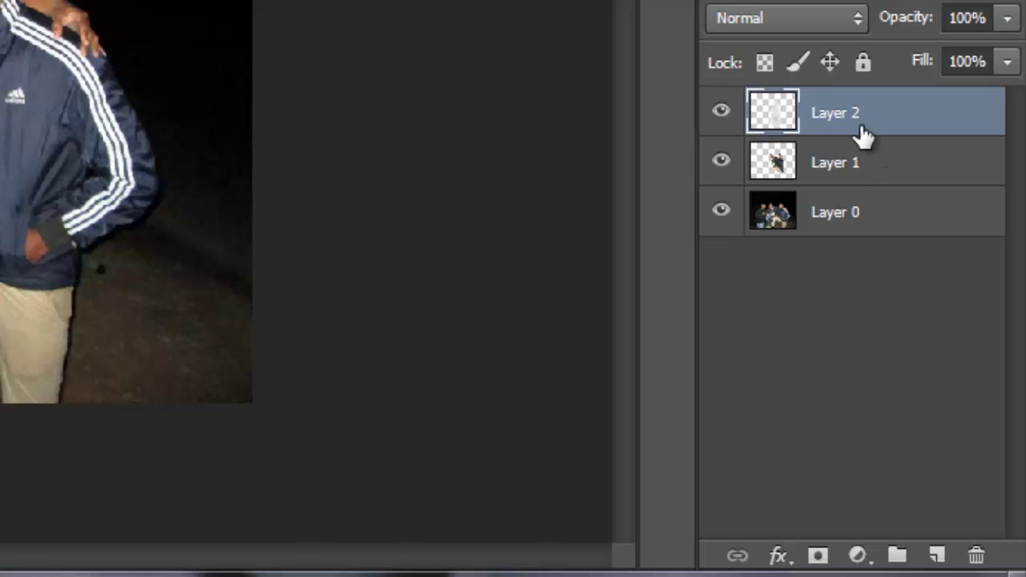
pyautogui.moveTo(776, 162); pyautogui.dragTo(776, 106)
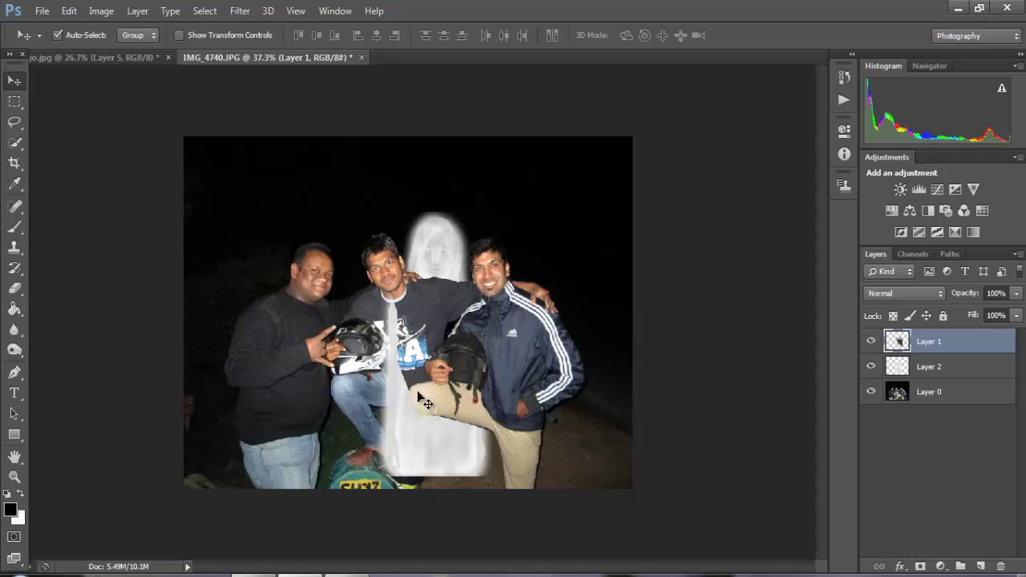
# Rotate the ghost -2.70° and shorten her to 86.93% height so her head sits between the men
pyautogui.click(425, 400)
pyautogui.hotkey('ctrl', 't')
pyautogui.moveTo(416, 470); pyautogui.dragTo(483, 476)
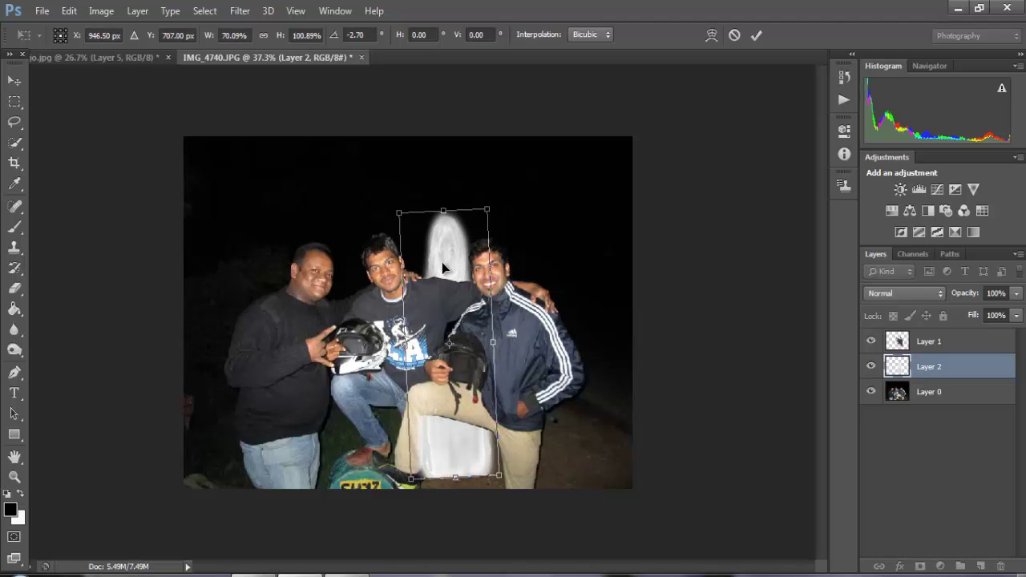
pyautogui.moveTo(442, 262); pyautogui.dragTo(442, 252)
pyautogui.moveTo(454, 478); pyautogui.dragTo(456, 437)
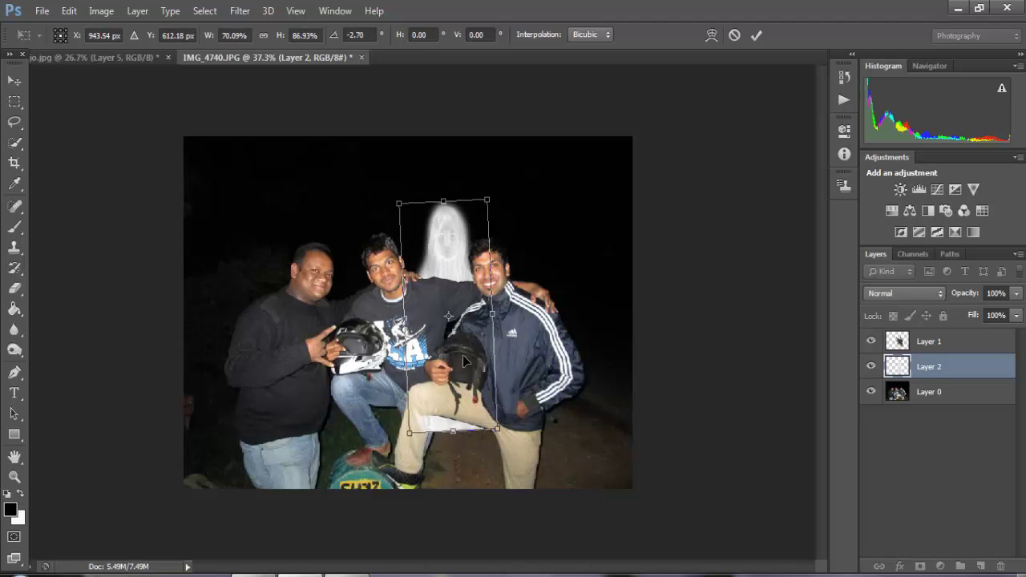
pyautogui.moveTo(443, 200); pyautogui.dragTo(444, 205)
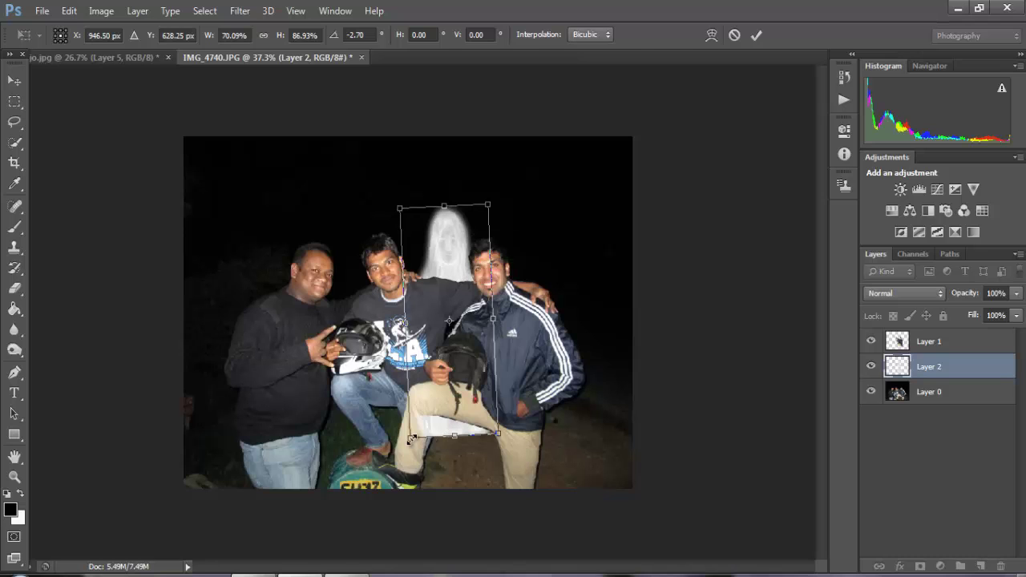
pyautogui.press('Return')
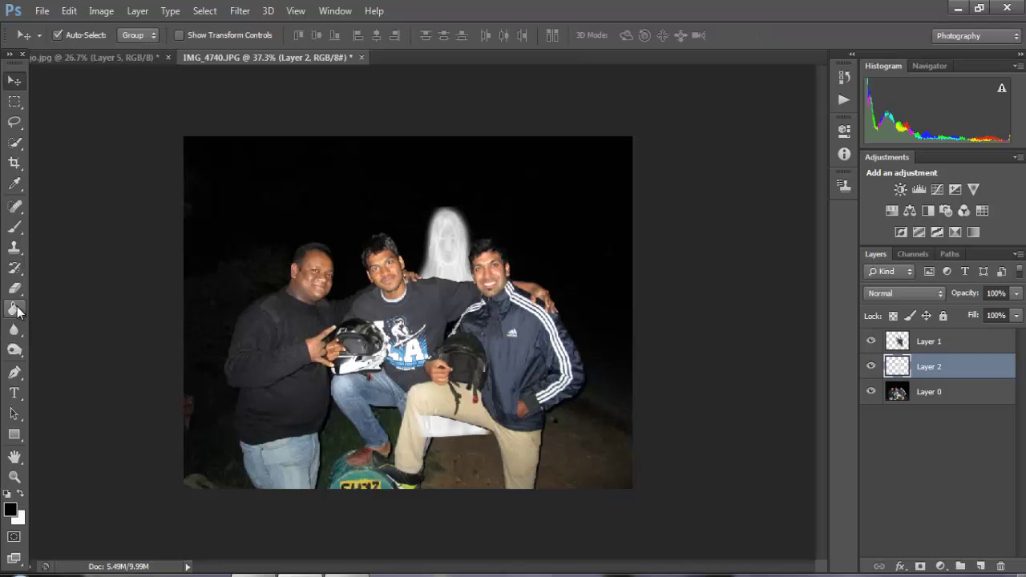
# Set up the Eraser with a 141 px soft brush at 100% opacity and 100% flow
pyautogui.click(14, 289)
pyautogui.click(76, 35)
pyautogui.click(358, 466)
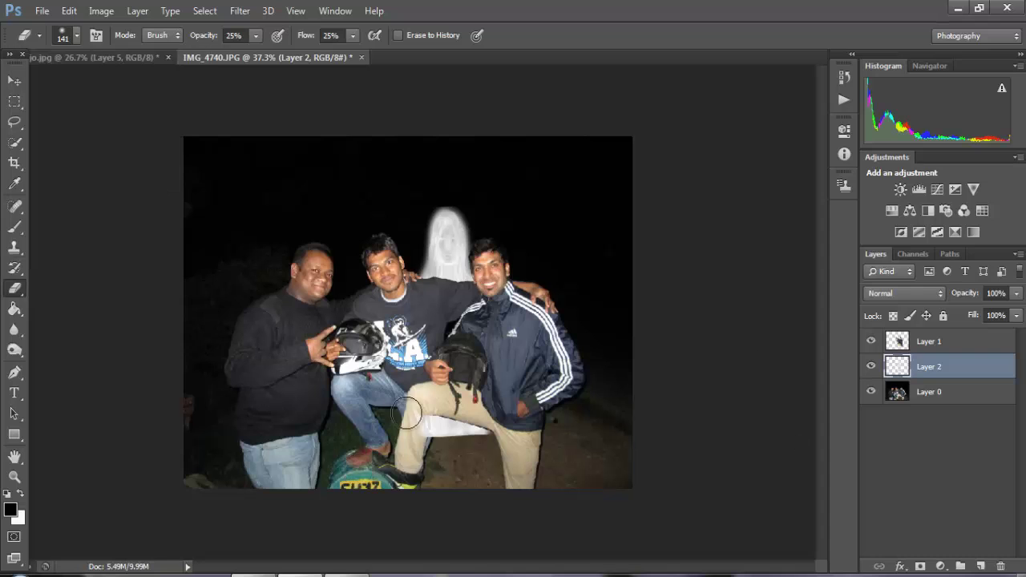
pyautogui.click(353, 36)
pyautogui.moveTo(255, 35)
pyautogui.mouseDown()
pyautogui.moveTo(316, 52)
pyautogui.moveTo(413, 52)
pyautogui.mouseUp()
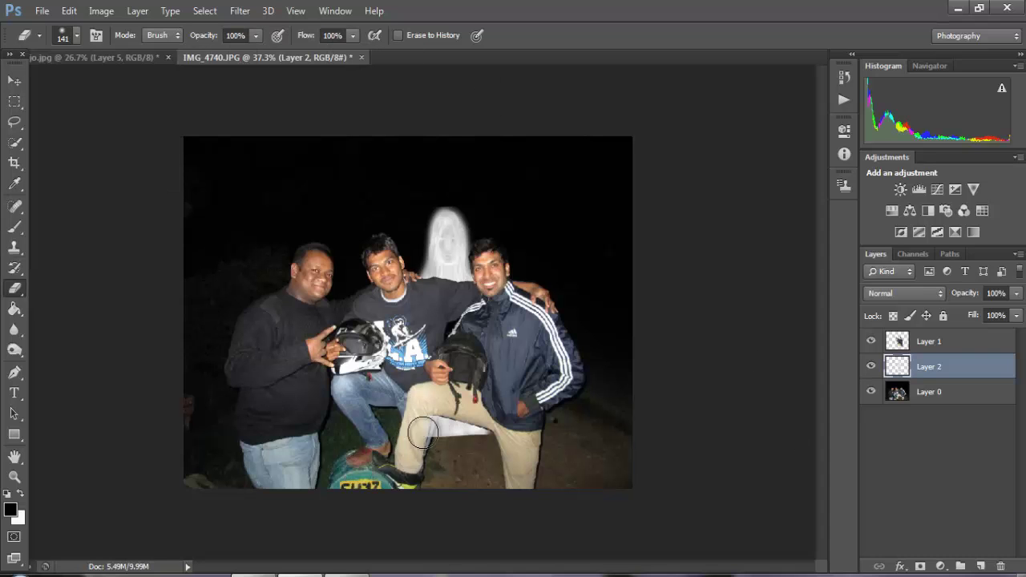
# Erase the white patch by the men's legs and the glow above the ghost's head
pyautogui.moveTo(424, 433); pyautogui.dragTo(492, 425)
pyautogui.scroll(2, 419, 184)
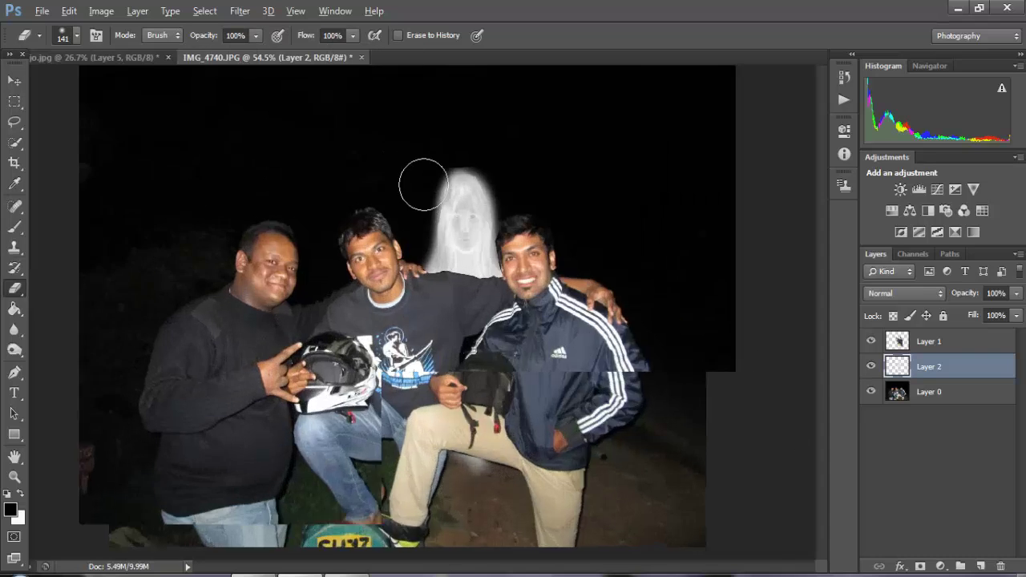
pyautogui.scroll(2, 487, 149)
pyautogui.scroll(2, 505, 176)
pyautogui.moveTo(505, 176)
pyautogui.mouseDown()
pyautogui.moveTo(504, 139)
pyautogui.moveTo(564, 174)
pyautogui.mouseUp()
pyautogui.scroll(-3, 521, 233)
pyautogui.scroll(2, 465, 265)
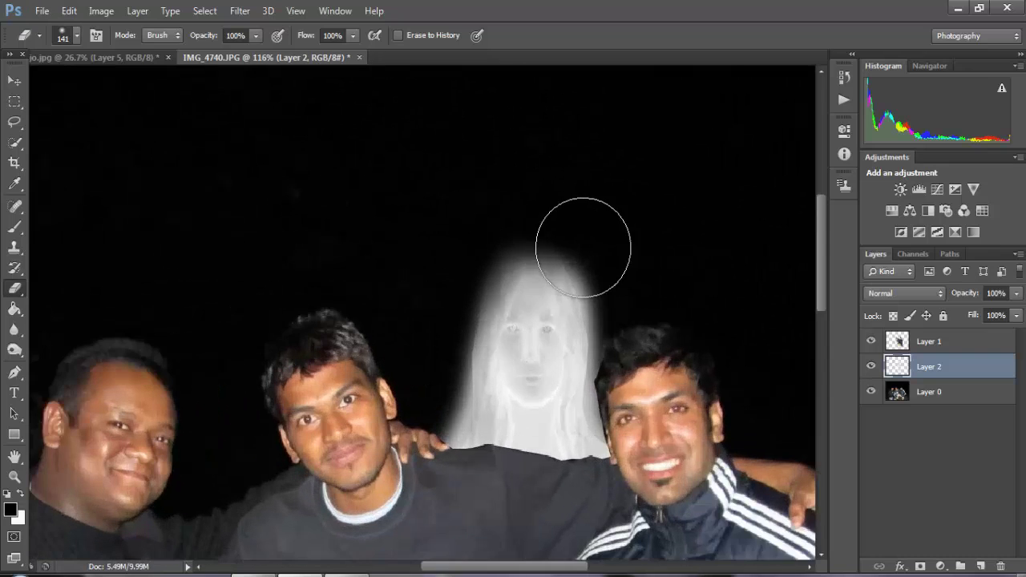
pyautogui.scroll(-3, 481, 225)
pyautogui.scroll(2, 508, 187)
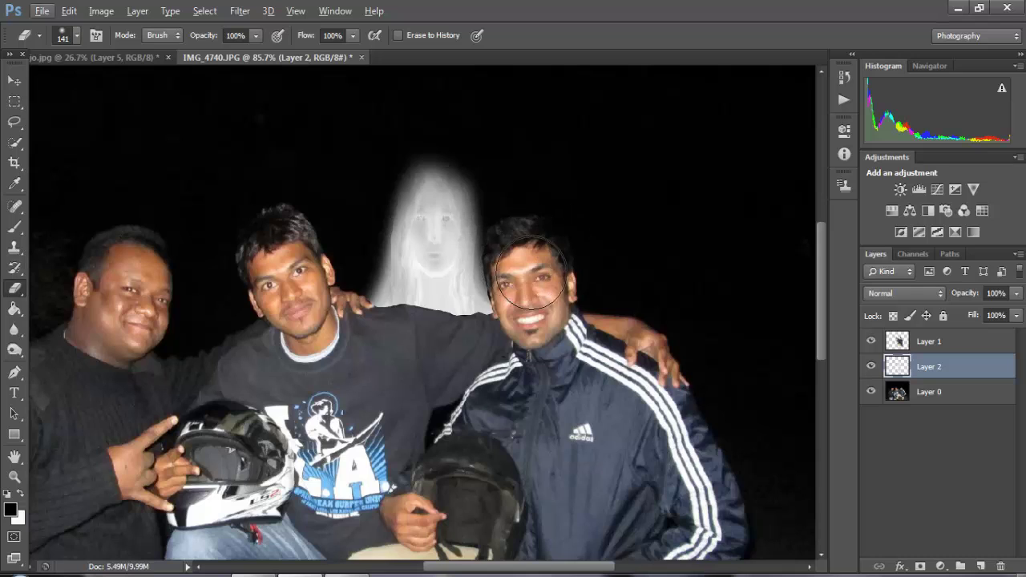
pyautogui.scroll(-3, 497, 256)
pyautogui.scroll(2, 412, 240)
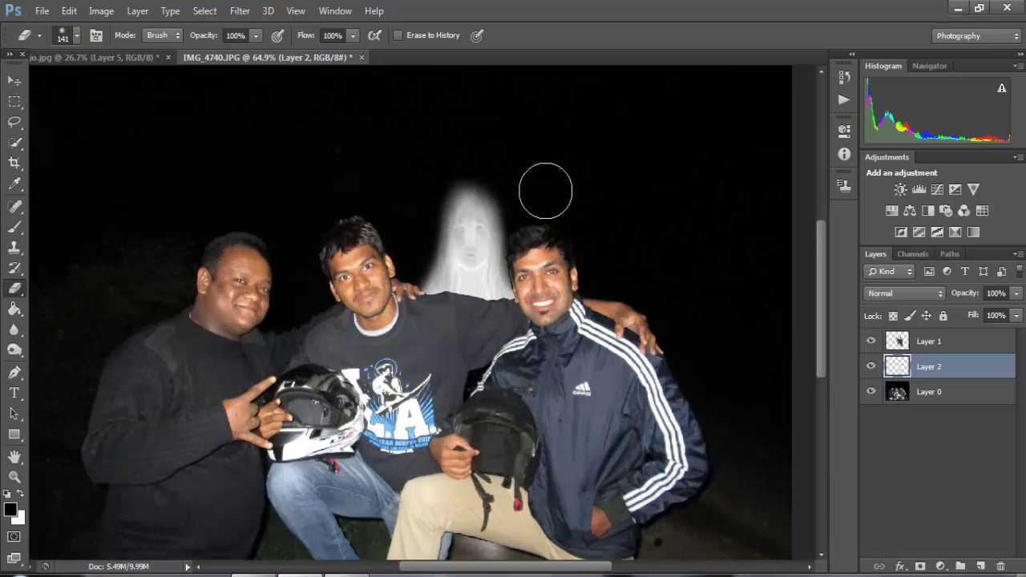
pyautogui.scroll(-2, 537, 201)
pyautogui.scroll(2, 526, 230)
pyautogui.scroll(-1, 532, 217)
# Lower Layer 2's fill to about 37% to fade the ghost
pyautogui.scroll(2, 533, 200)
pyautogui.click(1016, 315)
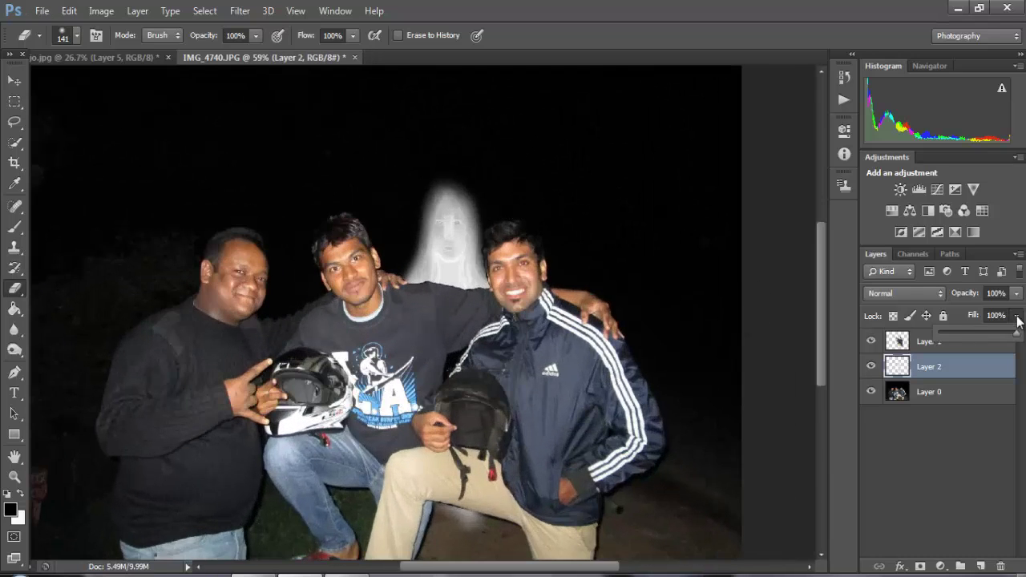
pyautogui.scroll(-2, 696, 286)
pyautogui.moveTo(1015, 332); pyautogui.dragTo(968, 331)
pyautogui.scroll(2, 495, 155)
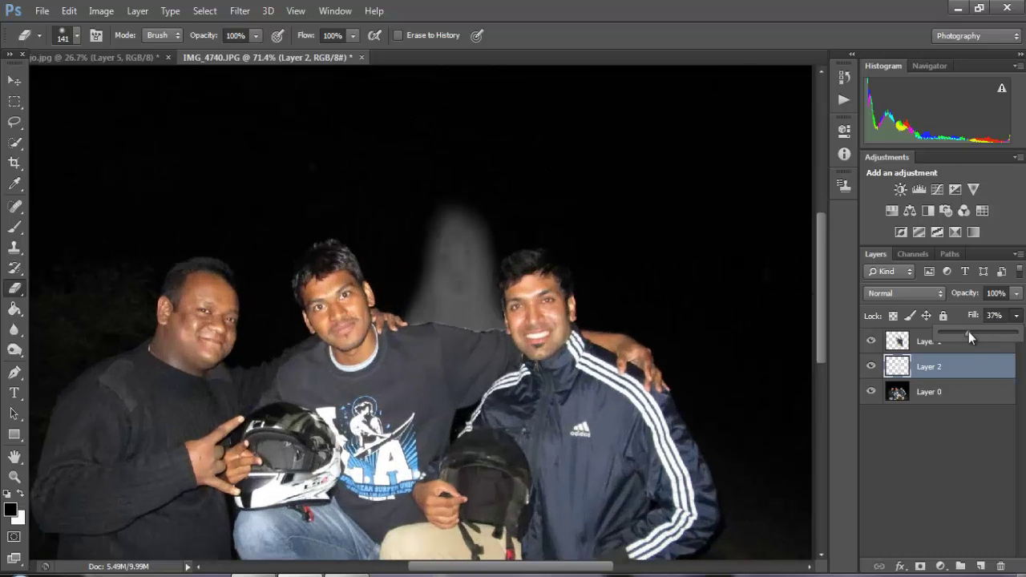
pyautogui.scroll(-2, 632, 275)
pyautogui.scroll(-1, 644, 287)
pyautogui.scroll(1, 641, 304)
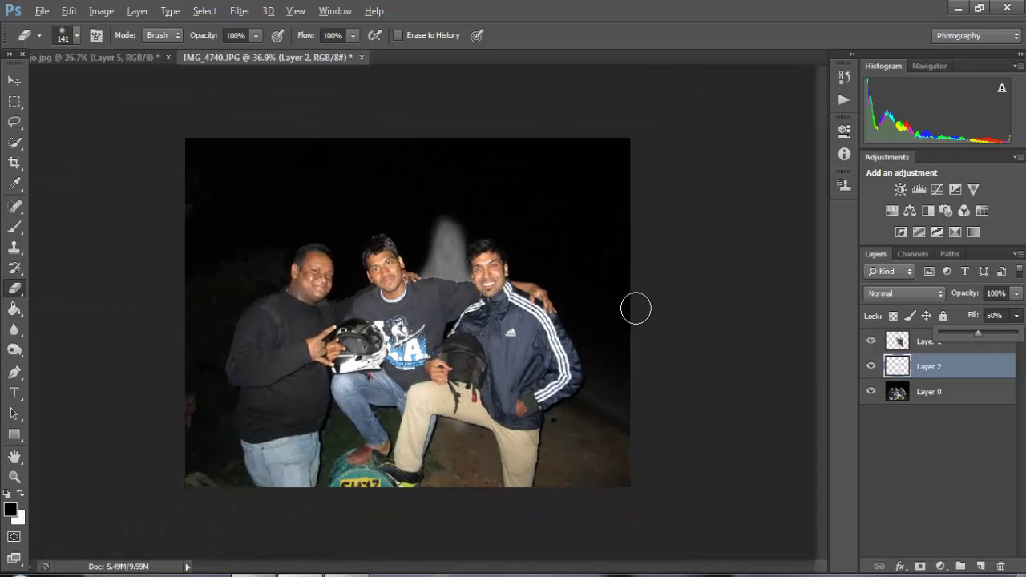
pyautogui.scroll(2, 362, 223)
pyautogui.moveTo(977, 332); pyautogui.dragTo(968, 334)
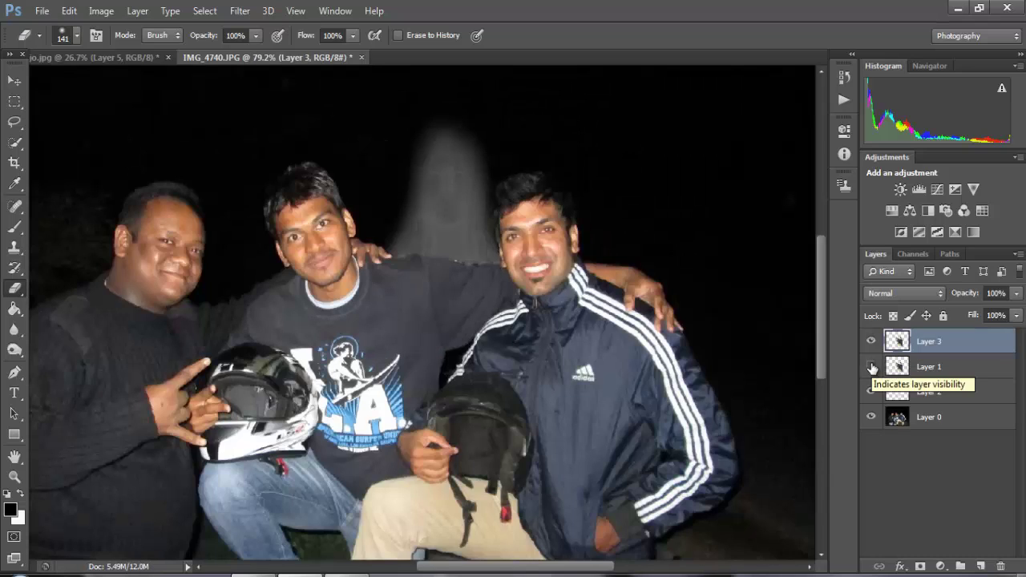
# Hide Layer 1 and delete it
pyautogui.click(872, 367)
pyautogui.click(892, 368)
pyautogui.press('Delete')
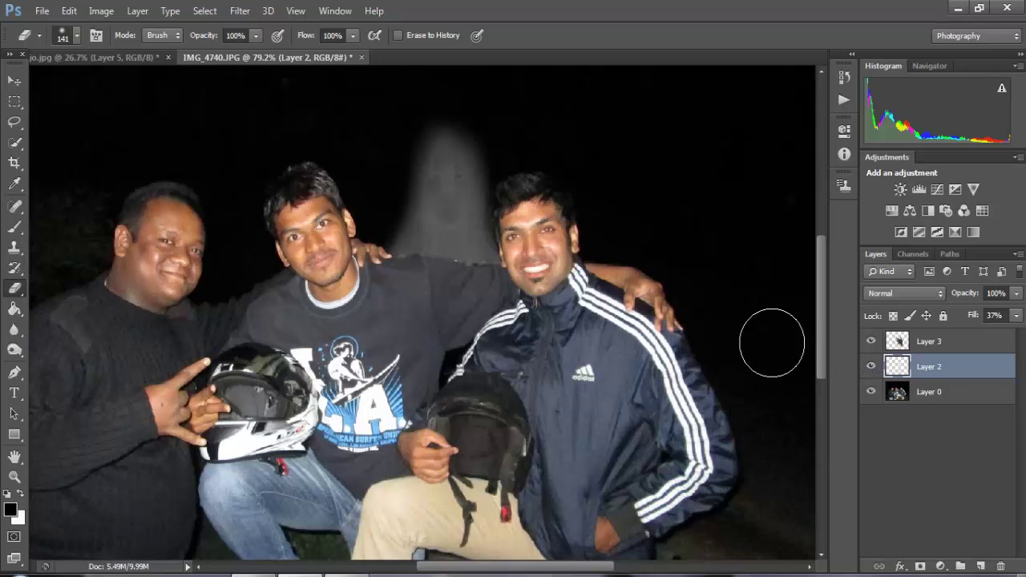
# Set Layer 2's fill to exactly 40%
pyautogui.scroll(-2, 727, 294)
pyautogui.scroll(-2, 727, 294)
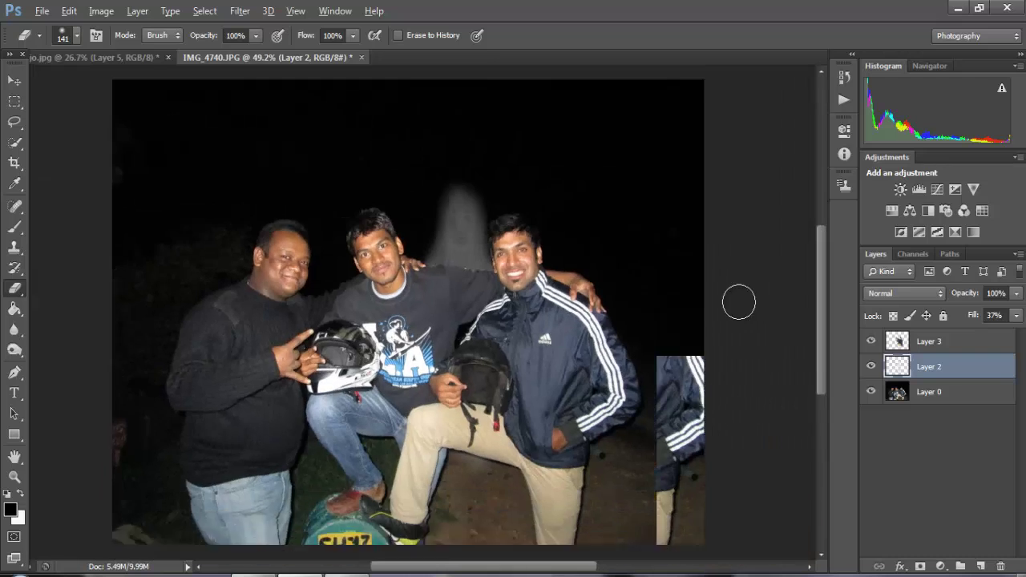
pyautogui.scroll(-1, 737, 300)
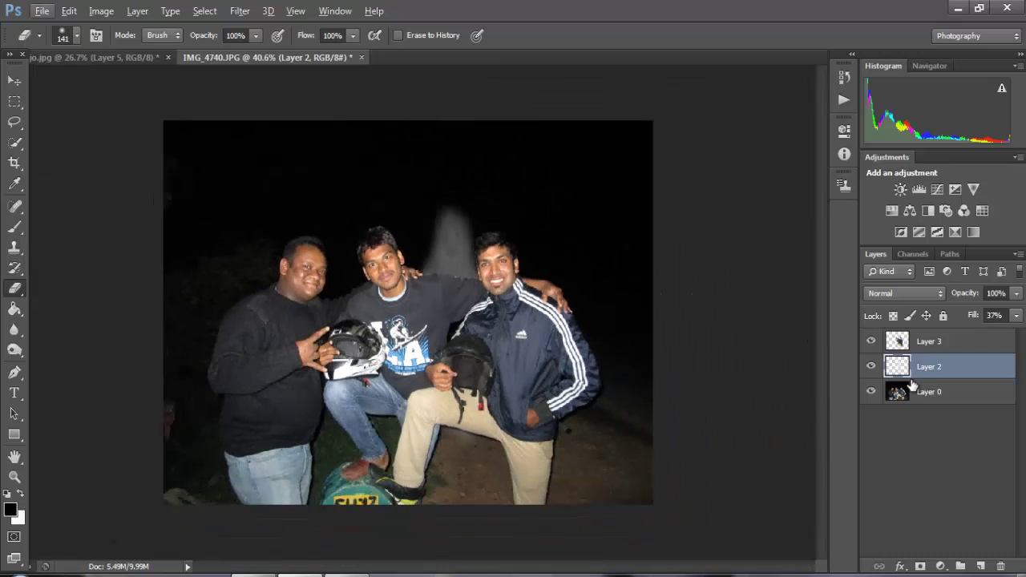
pyautogui.click(1017, 316)
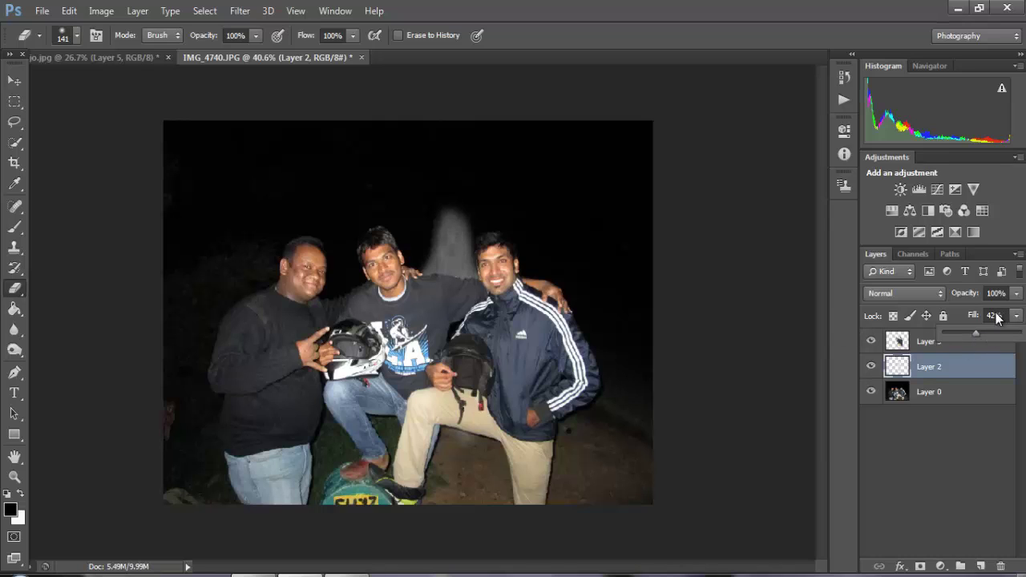
pyautogui.click(998, 317)
pyautogui.write('4')
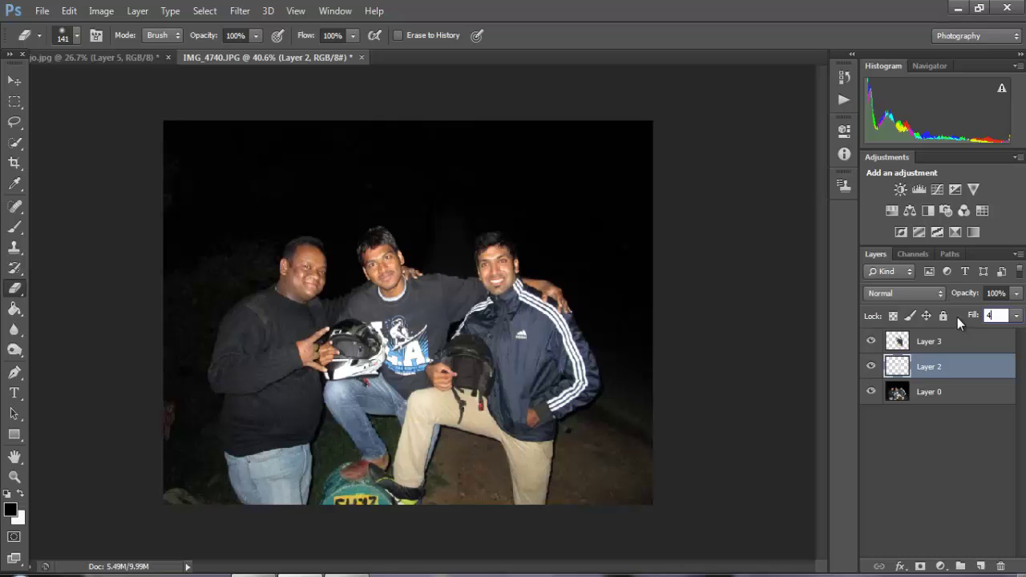
pyautogui.write('0')
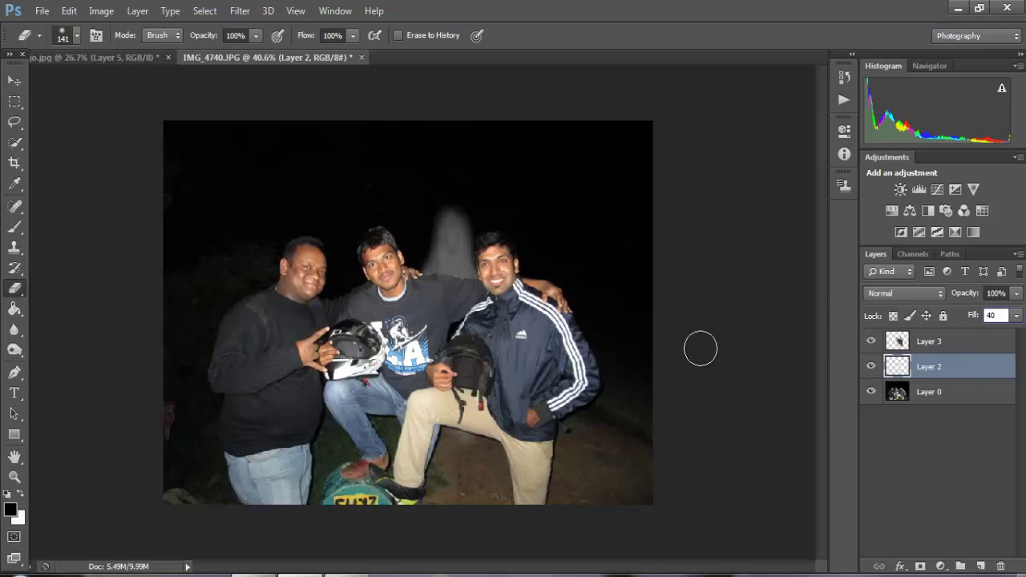
pyautogui.press('Return')
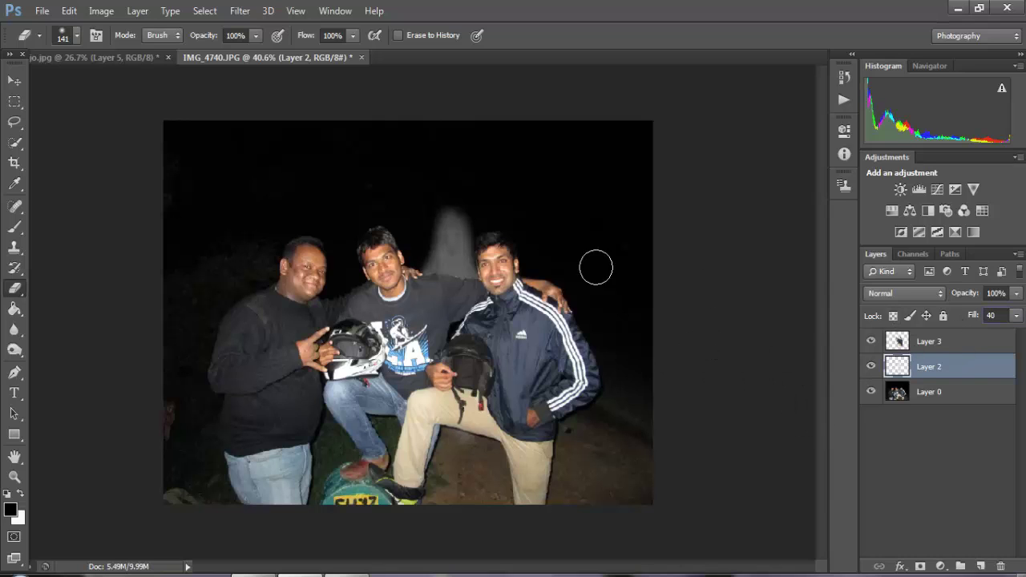
pyautogui.click(14, 80)
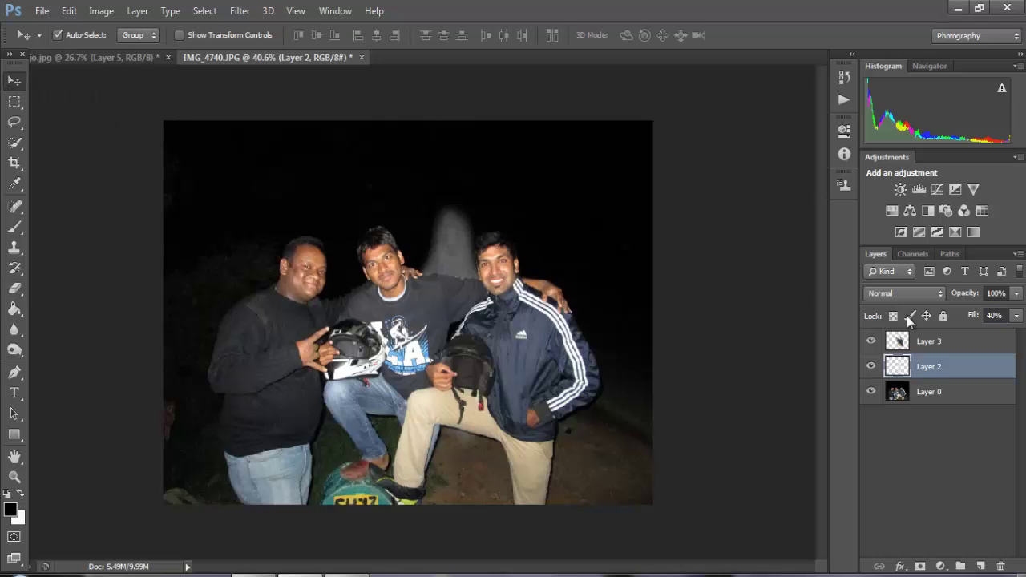
# Free-transform the ghost to about 116.72% wide and 111.89% tall, shifted slightly left
pyautogui.hotkey('ctrl', 't')
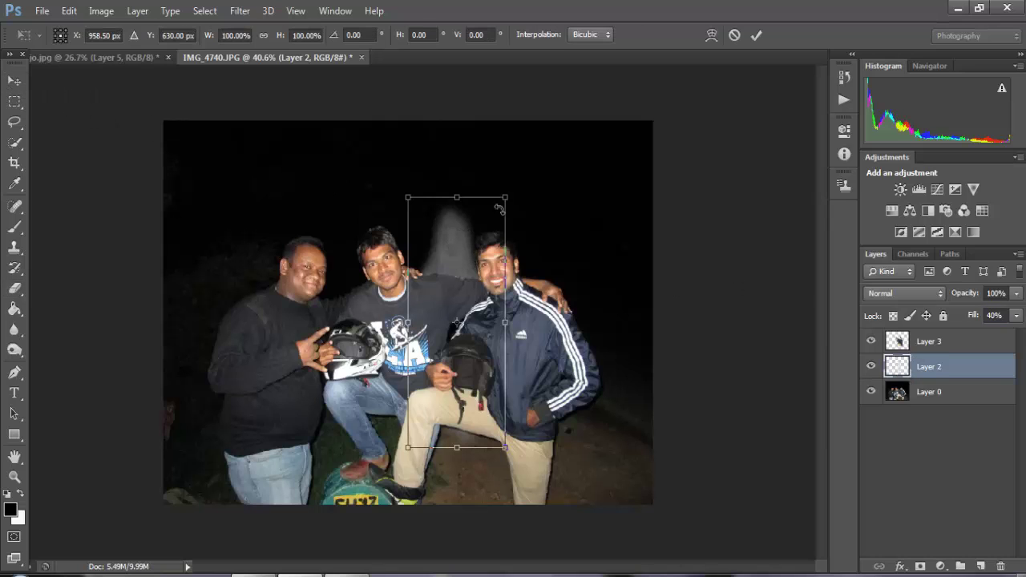
pyautogui.moveTo(456, 197); pyautogui.dragTo(456, 187)
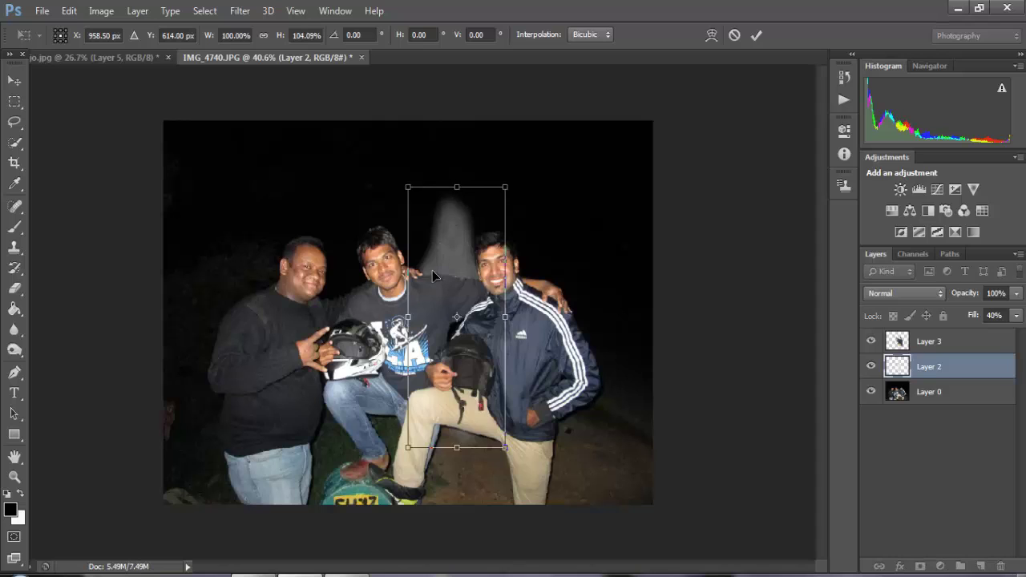
pyautogui.moveTo(407, 317); pyautogui.dragTo(398, 317)
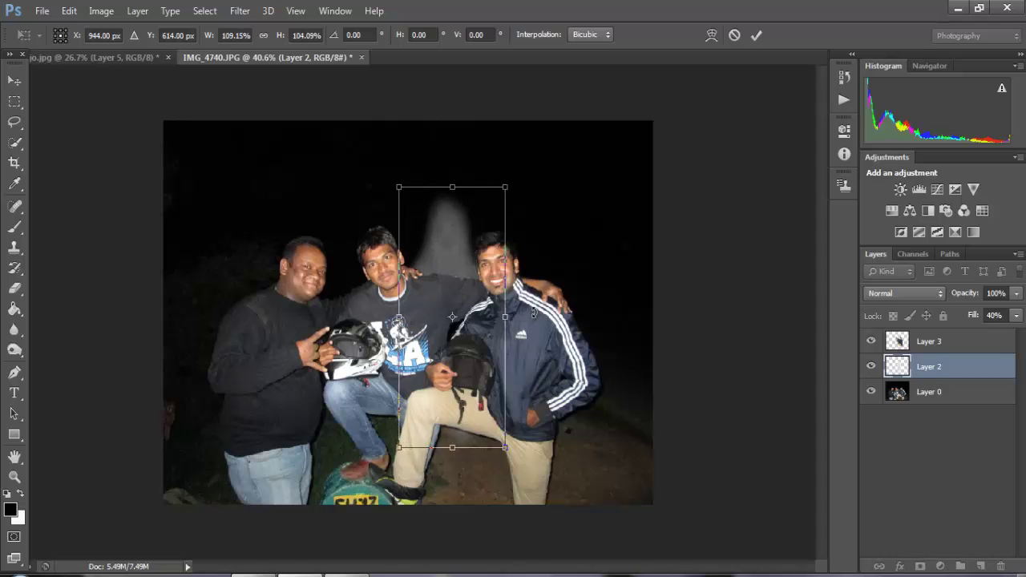
pyautogui.moveTo(508, 320); pyautogui.dragTo(515, 320)
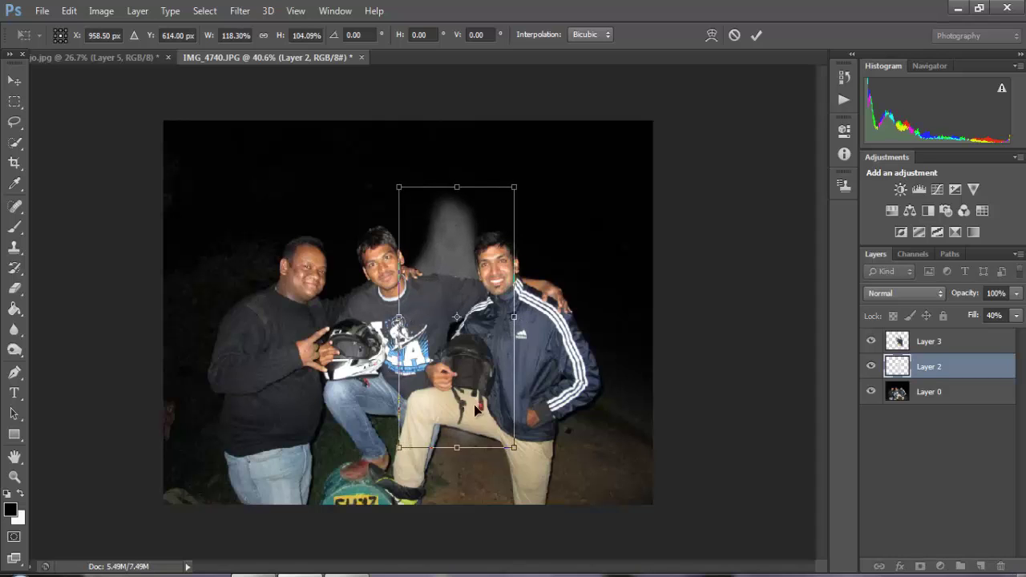
pyautogui.moveTo(457, 446); pyautogui.dragTo(458, 465)
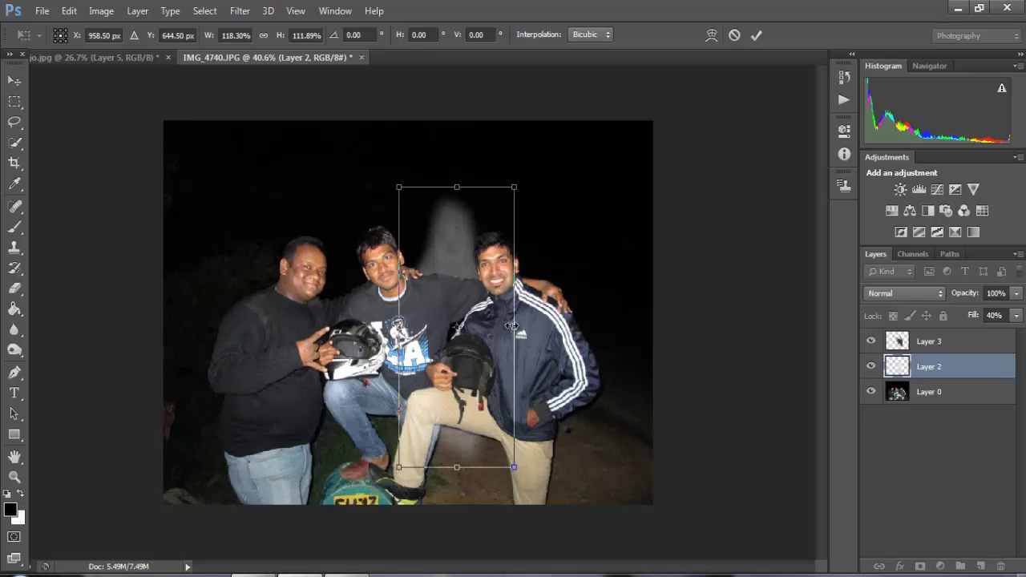
pyautogui.moveTo(512, 325); pyautogui.dragTo(518, 327)
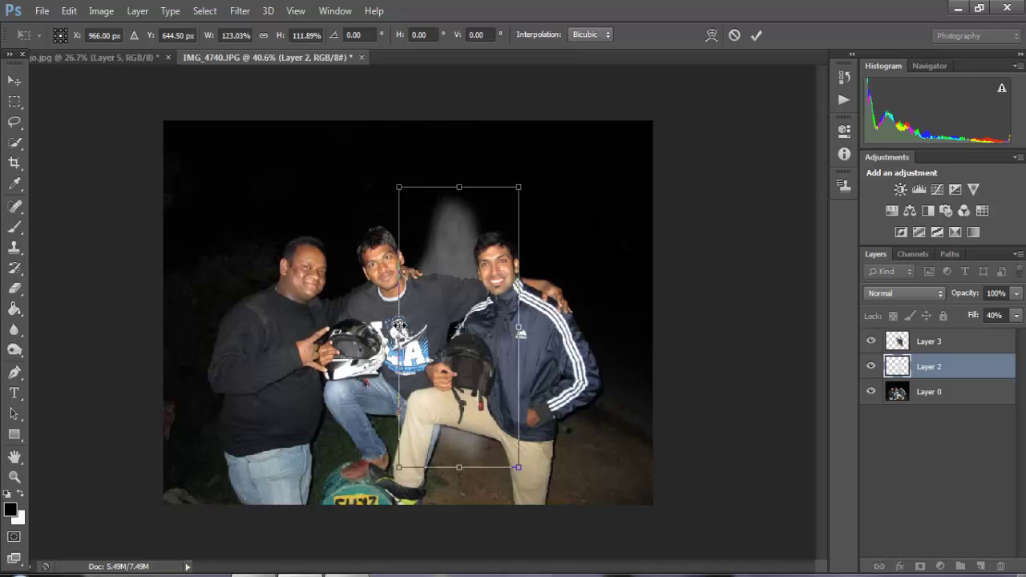
pyautogui.moveTo(399, 325); pyautogui.dragTo(405, 325)
pyautogui.moveTo(459, 258); pyautogui.dragTo(449, 259)
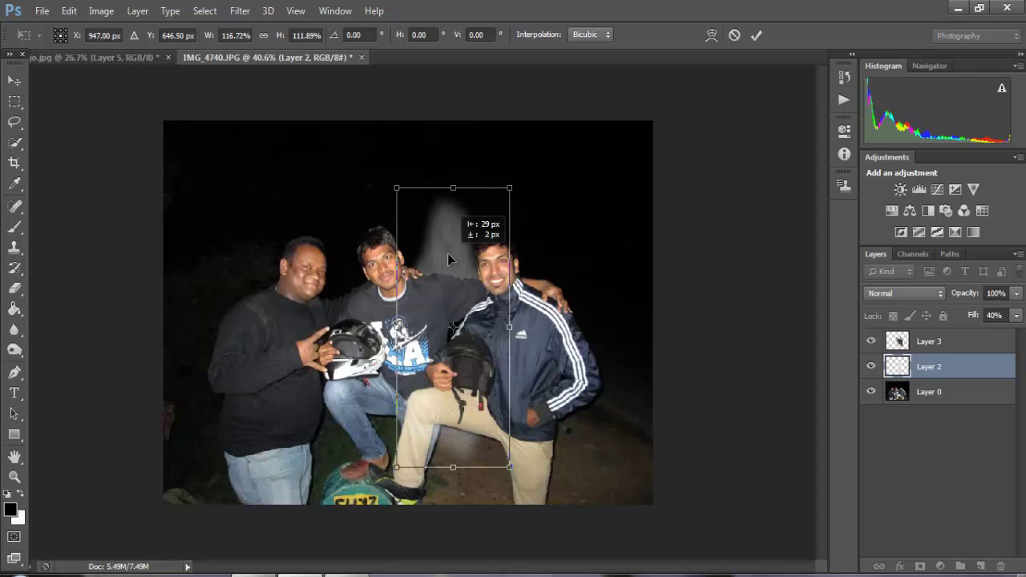
pyautogui.press('Return')
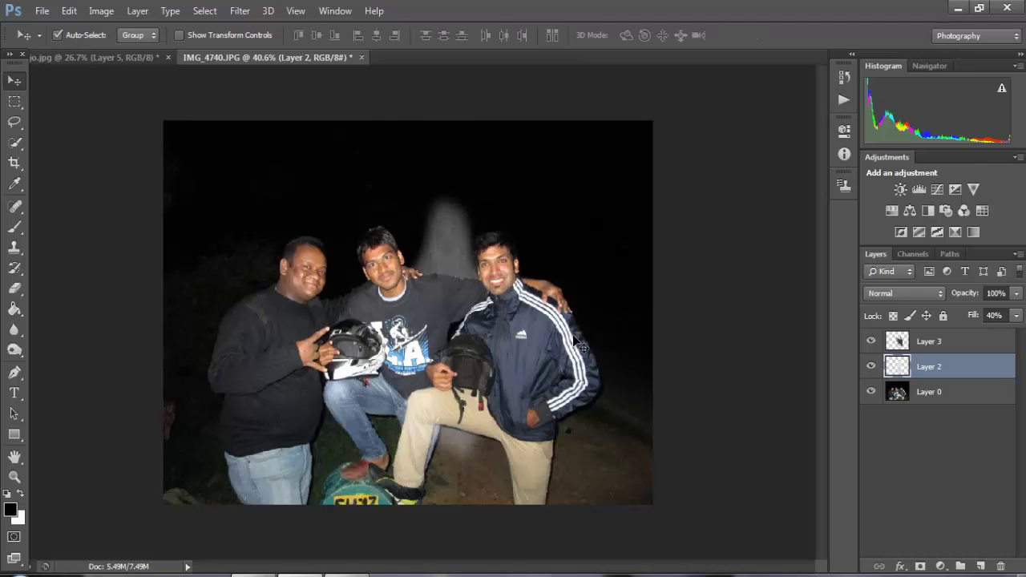
pyautogui.scroll(-2, 578, 341)
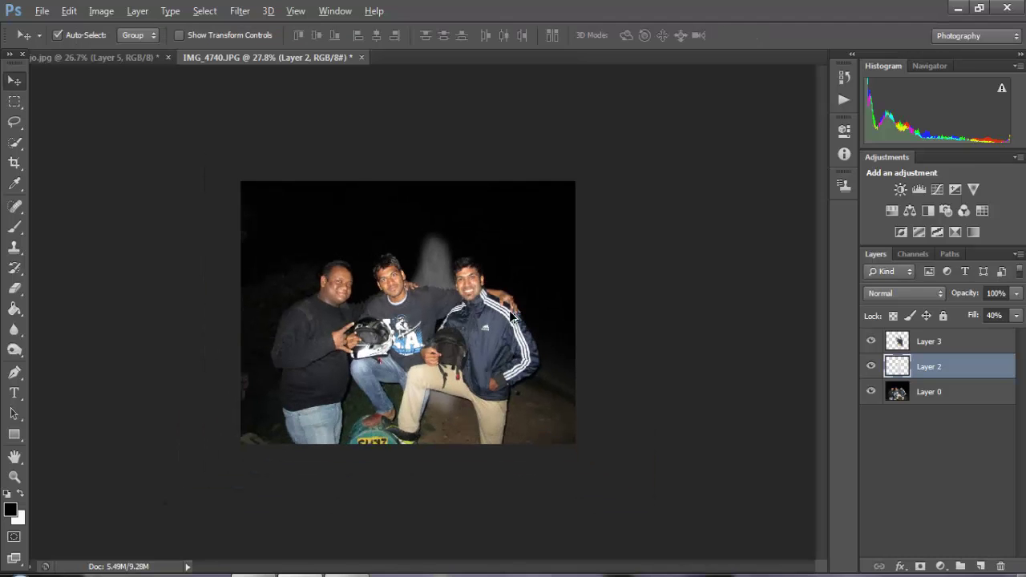
pyautogui.scroll(3, 481, 223)
pyautogui.scroll(3, 481, 219)
pyautogui.scroll(1, 447, 189)
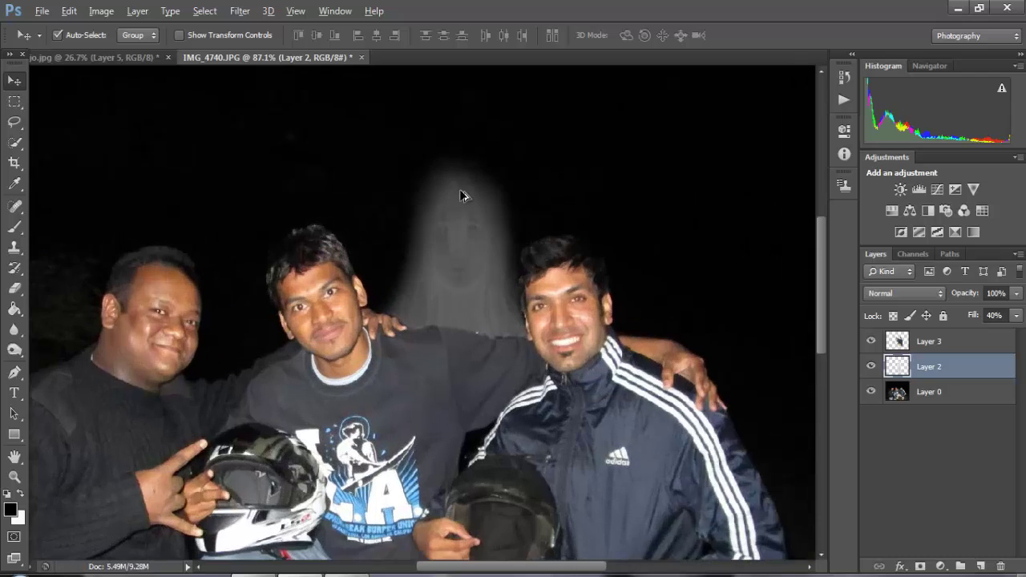
pyautogui.scroll(2, 463, 195)
pyautogui.scroll(2, 481, 199)
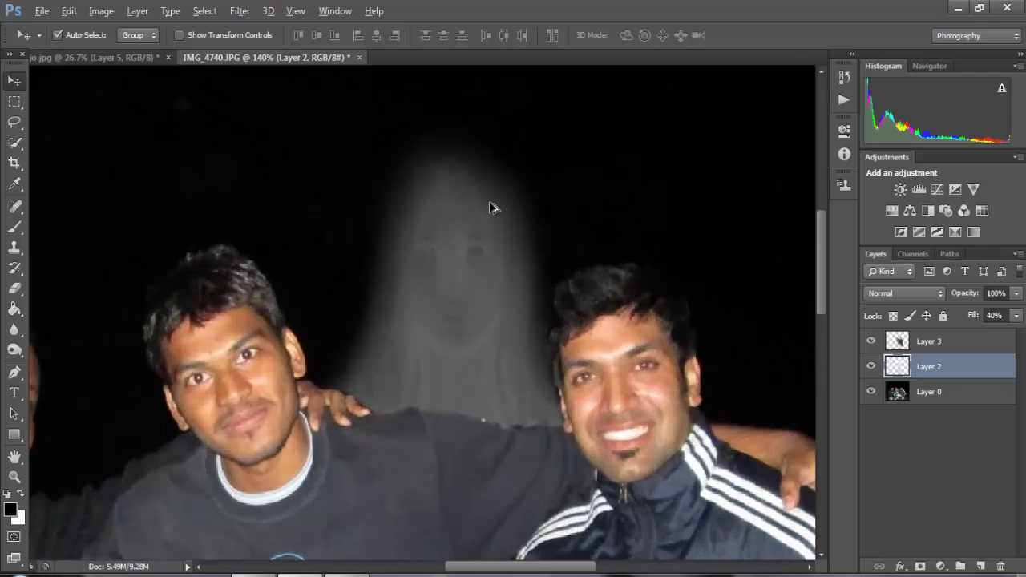
pyautogui.scroll(-2, 491, 210)
pyautogui.scroll(-2, 491, 207)
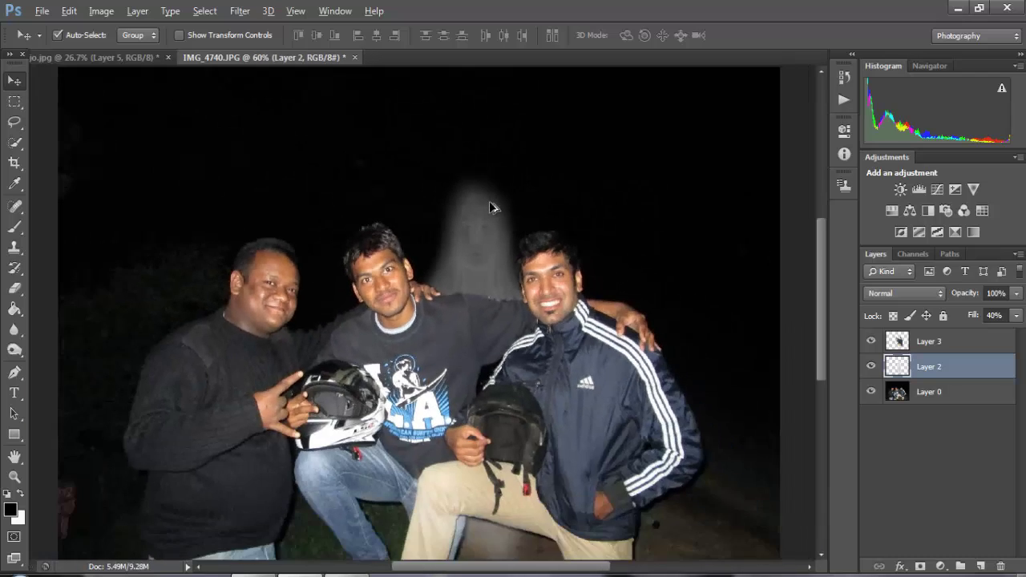
pyautogui.scroll(-2, 491, 208)
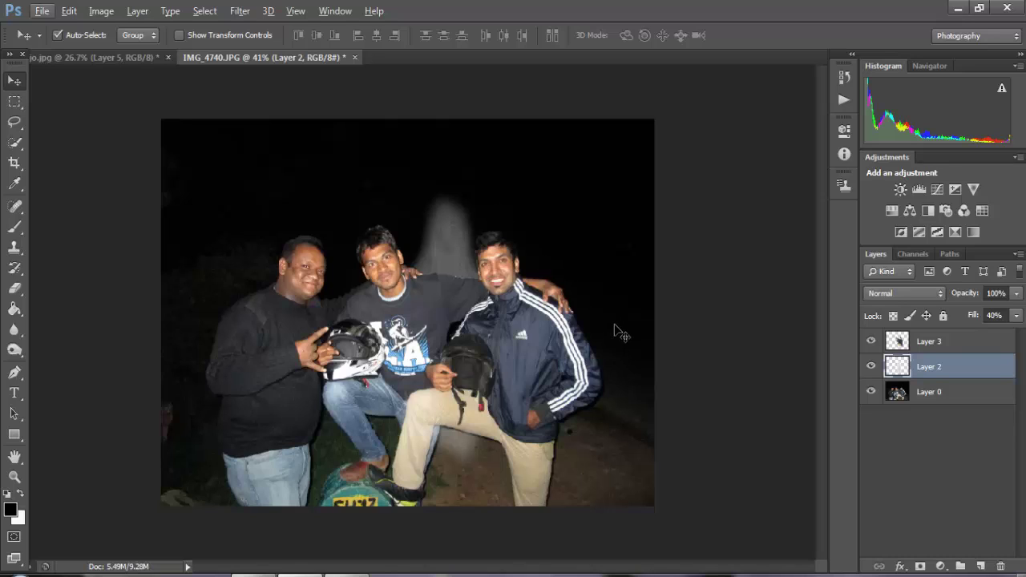